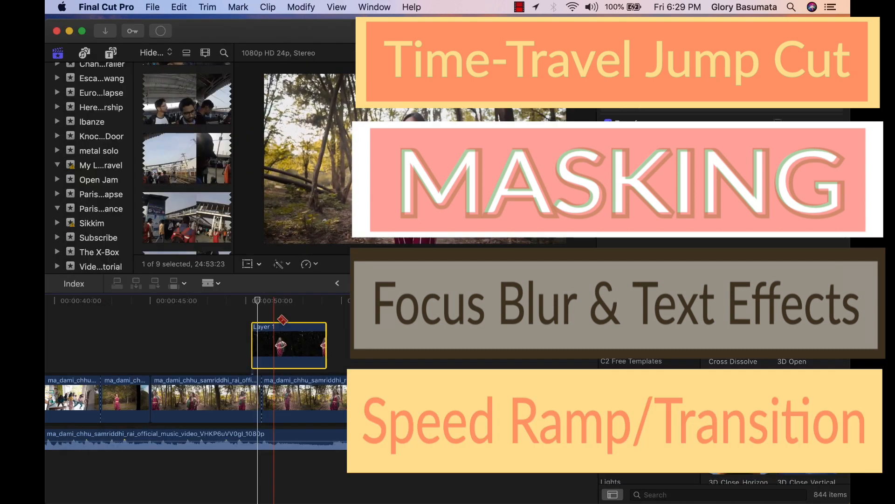
key("alt+bracketright")
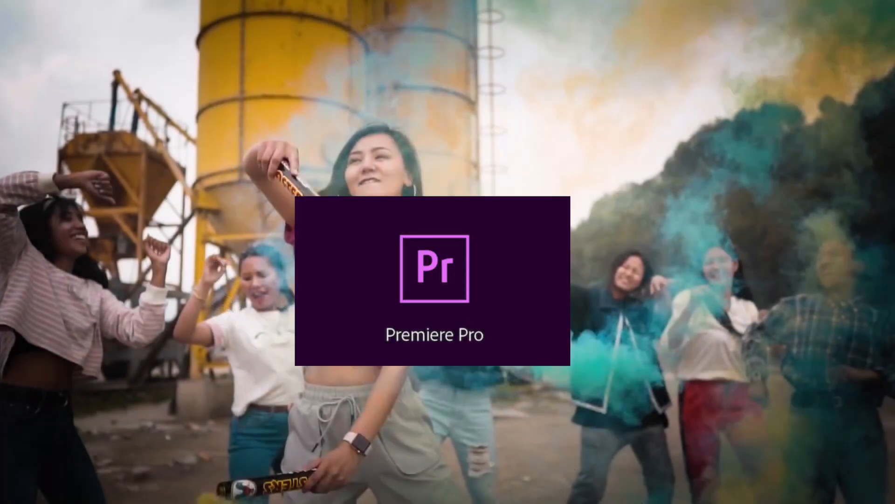
Step: Find Final Cut Pro among the installed applications and launch it
type("l")
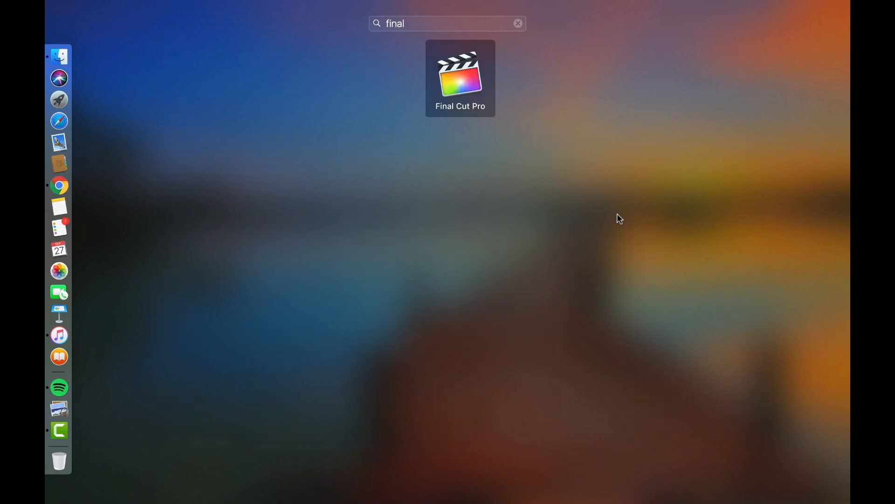
key("Return")
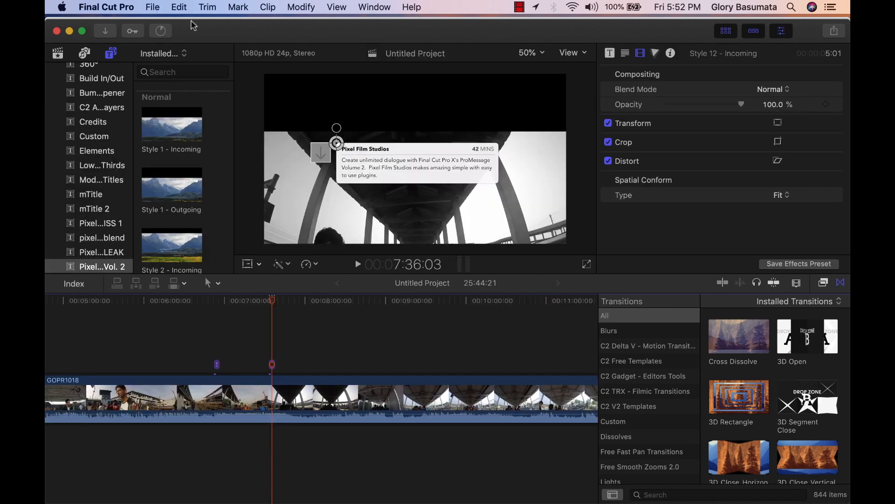
Step: Create a new event named Video Editing Tutorial with a new 1080p HD, 24p project in the Final Cut Pro X Library
left_click(155, 11)
mouse_move(186, 24)
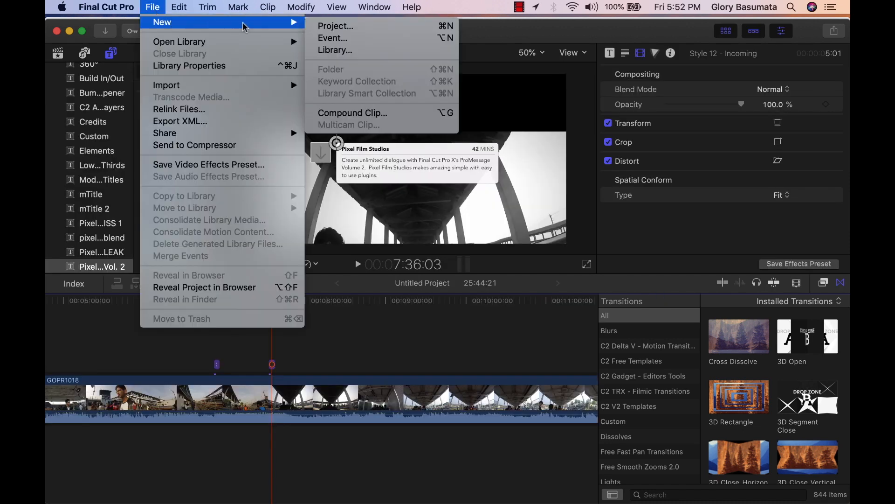
left_click(356, 38)
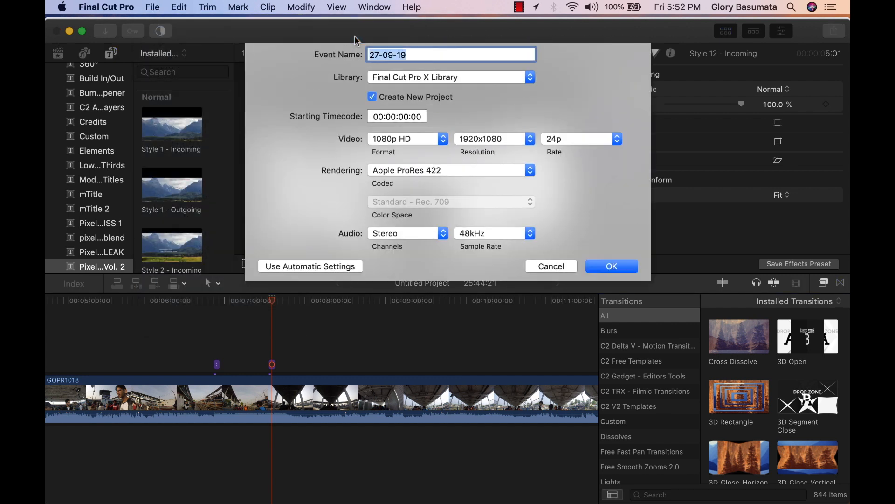
type("Video Editing Tutorial")
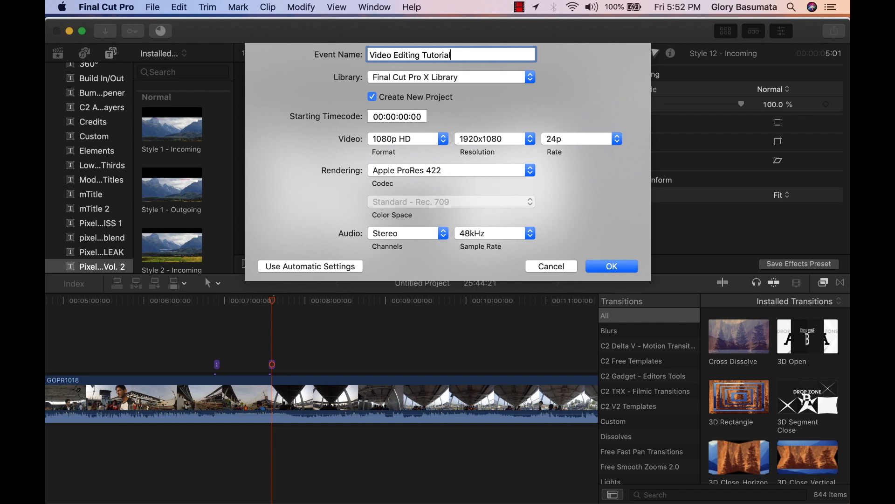
left_click(618, 268)
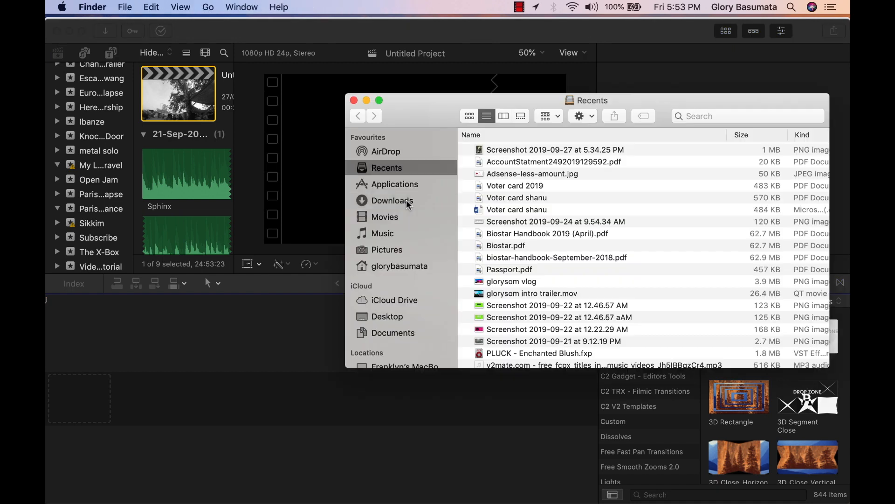
Step: Add the ma_dami_chhu 1080p music video MP4 from the Downloads folder to the empty timeline
left_click(407, 201)
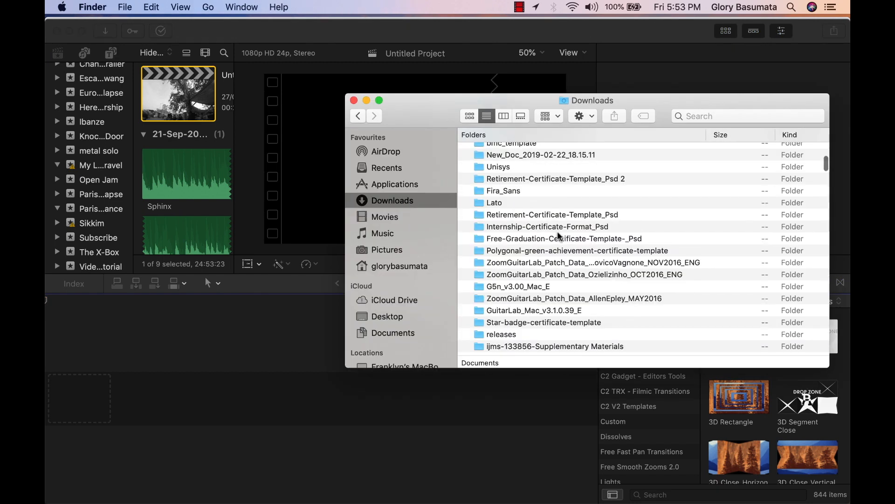
scroll(560, 237, "down", 10)
left_click(532, 303)
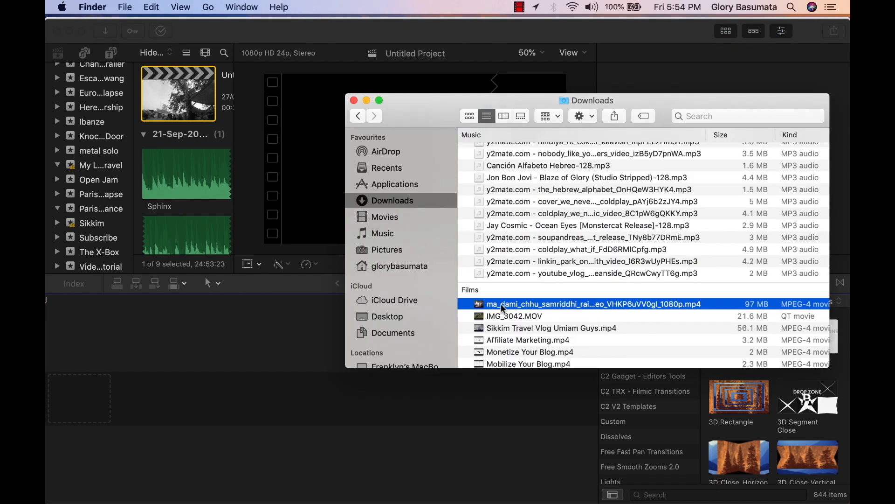
left_click_drag(500, 308, 187, 407)
left_click(222, 340)
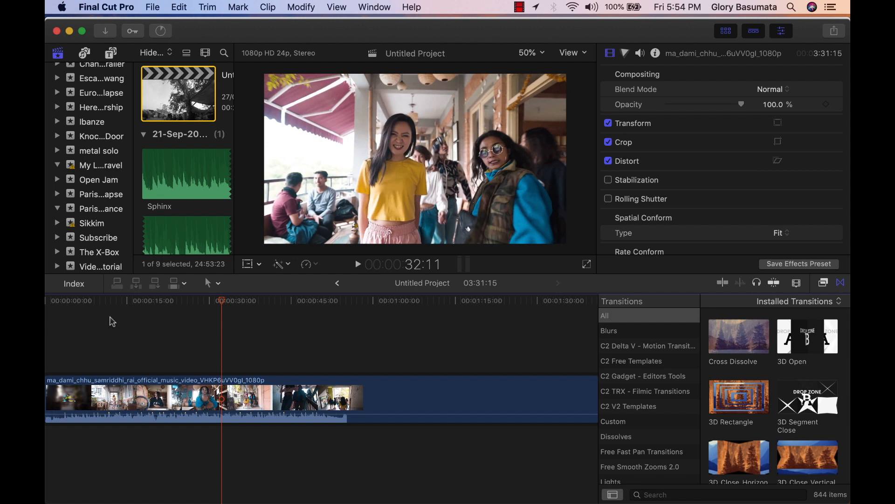
Step: Detach the audio from the music video clip in the timeline
left_click(110, 321)
left_click(112, 396)
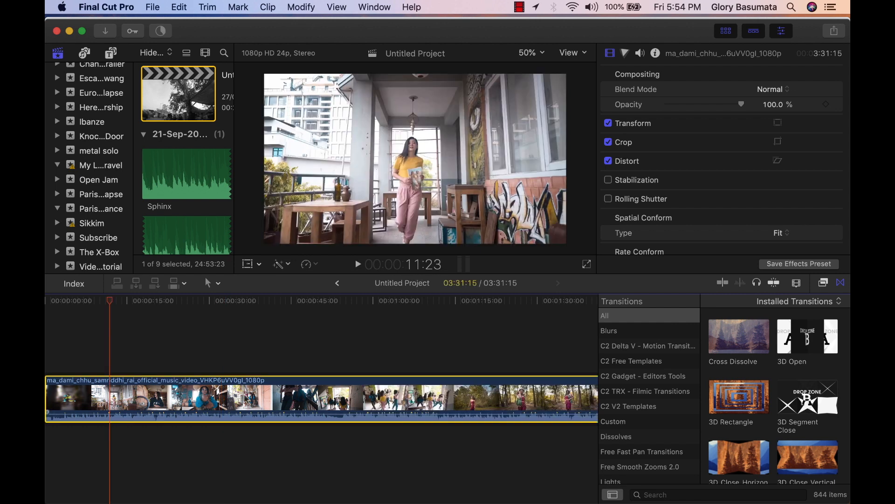
right_click(244, 396)
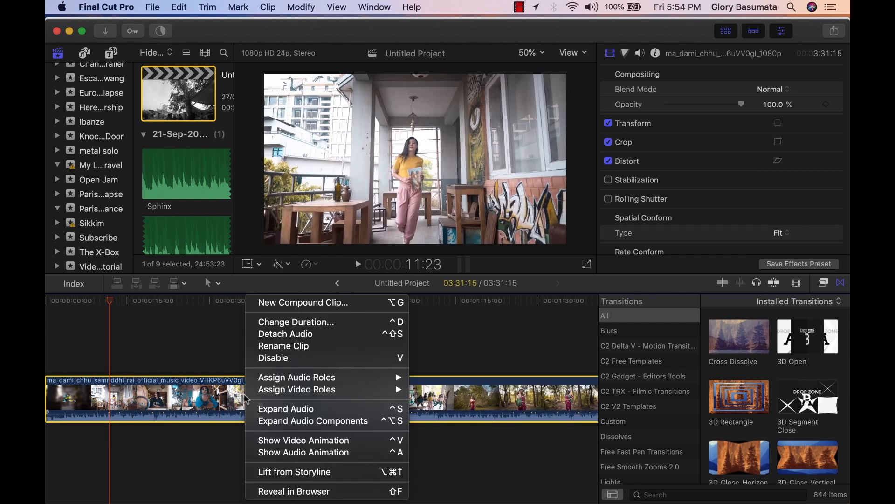
left_click(327, 334)
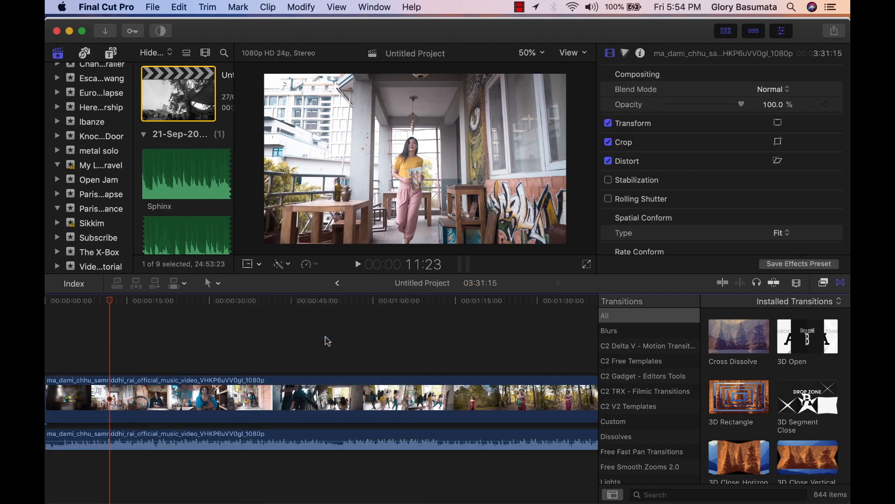
Step: Disable the detached audio clip beneath the video
left_click(132, 441)
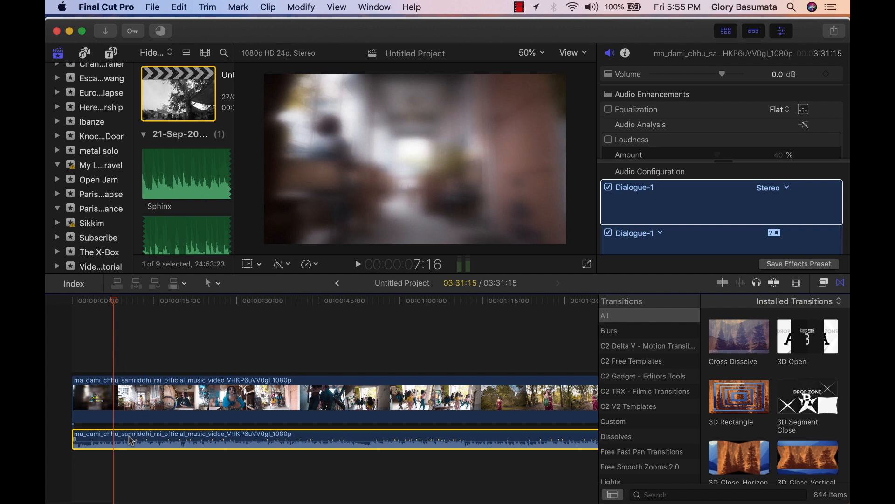
key("v")
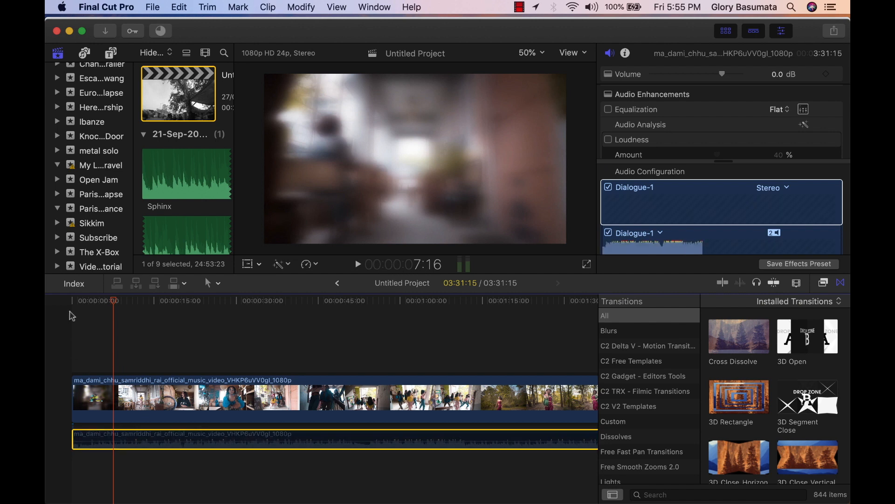
Step: Play the video from the start and blade it at the scene changes around 0:29, 0:34, 0:55 and 1:11
left_click(70, 310)
key("space")
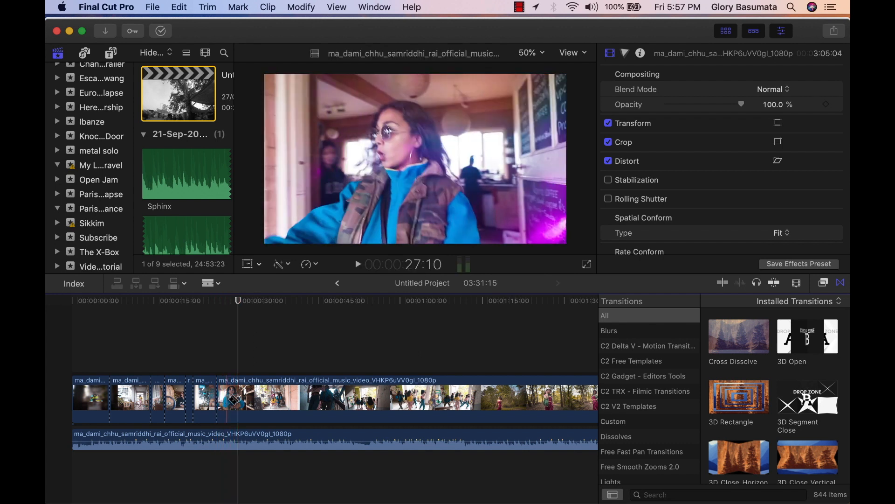
left_click(233, 400)
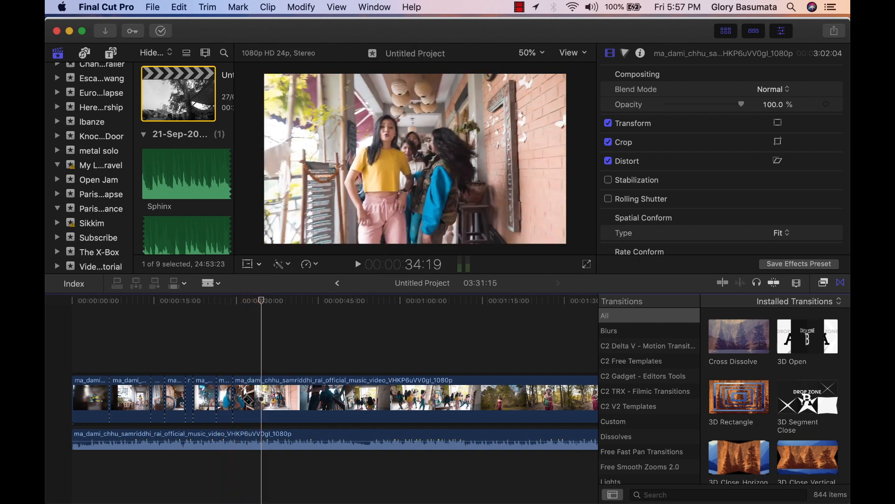
left_click(259, 400)
key("space")
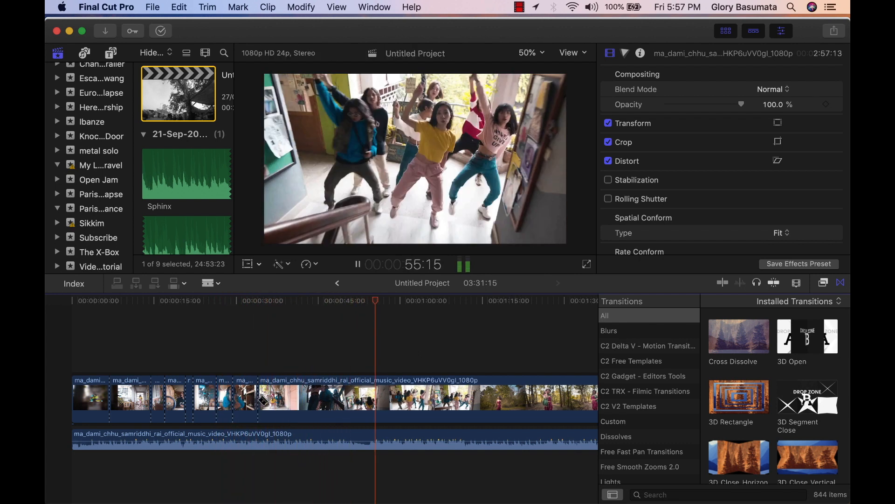
key("space")
left_click(375, 397)
left_click(463, 392)
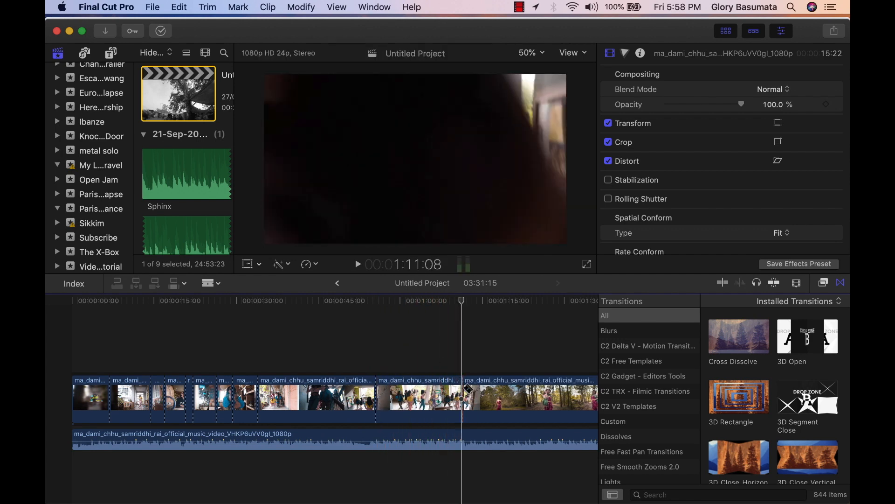
key("space")
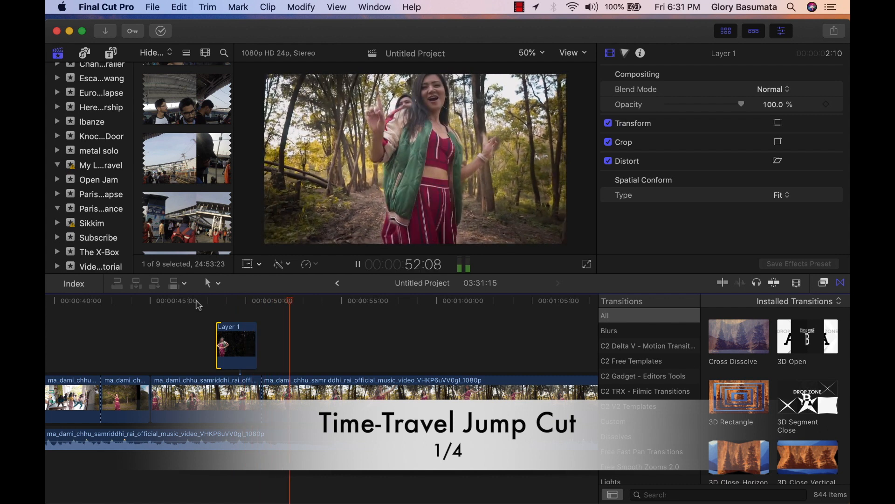
Step: Play back the jump cut section from just before the Layer 1 overlay, around 0:47
left_click(200, 306)
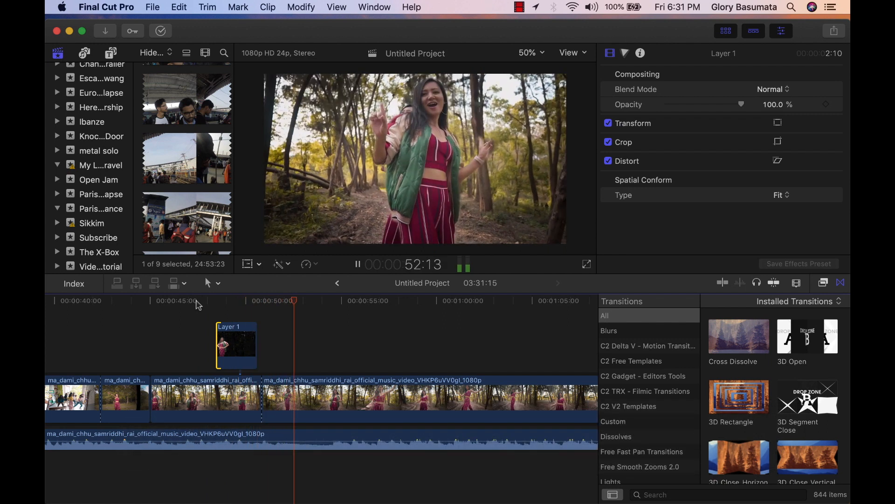
left_click(199, 305)
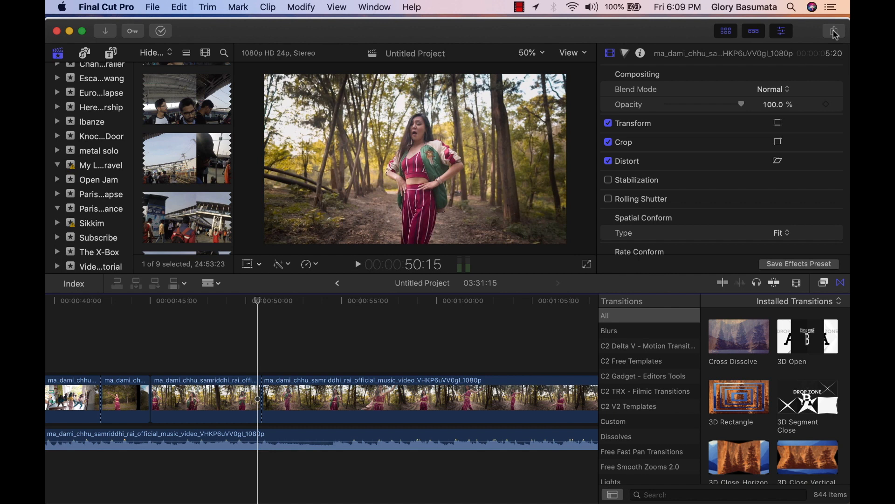
Step: Export the current frame at 50:15 as a Photoshop document named photo keyframe on the Seagate Backup Plus Drive
left_click(835, 31)
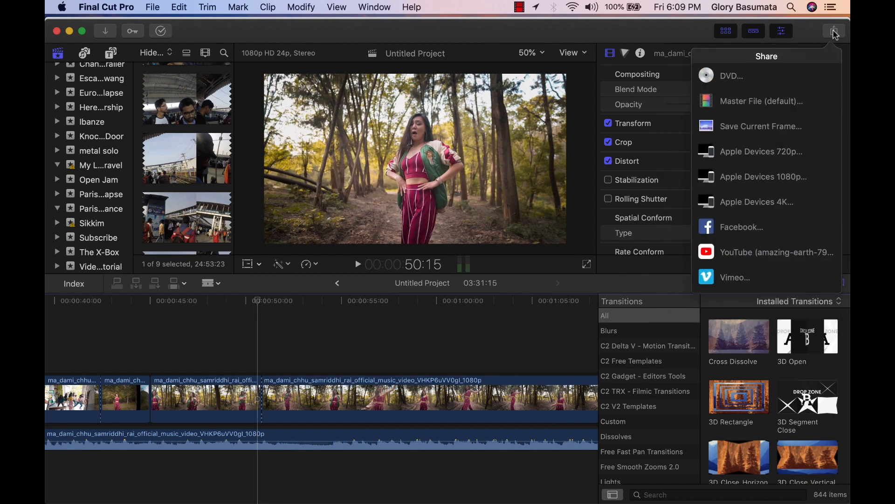
left_click(769, 127)
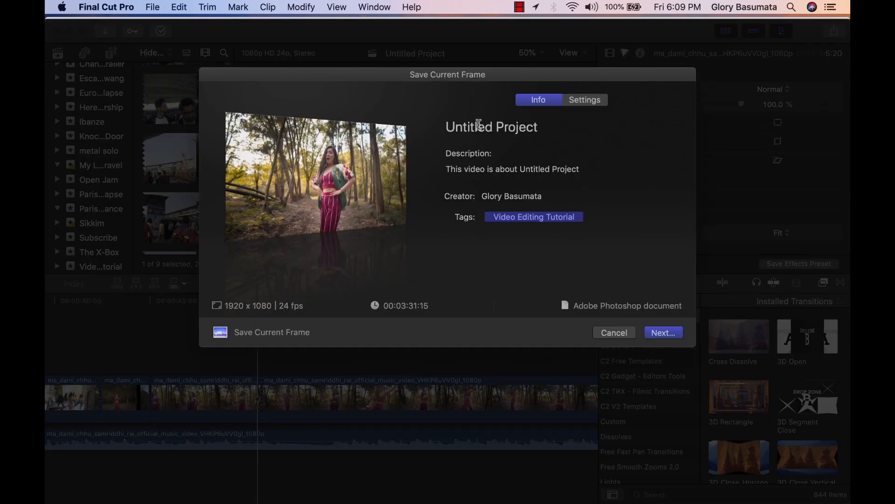
triple_click(478, 124)
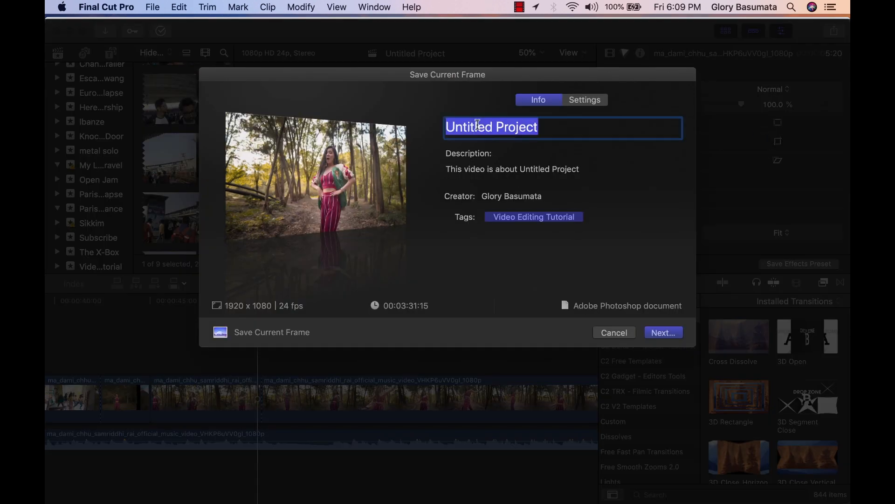
type("photo keyframe")
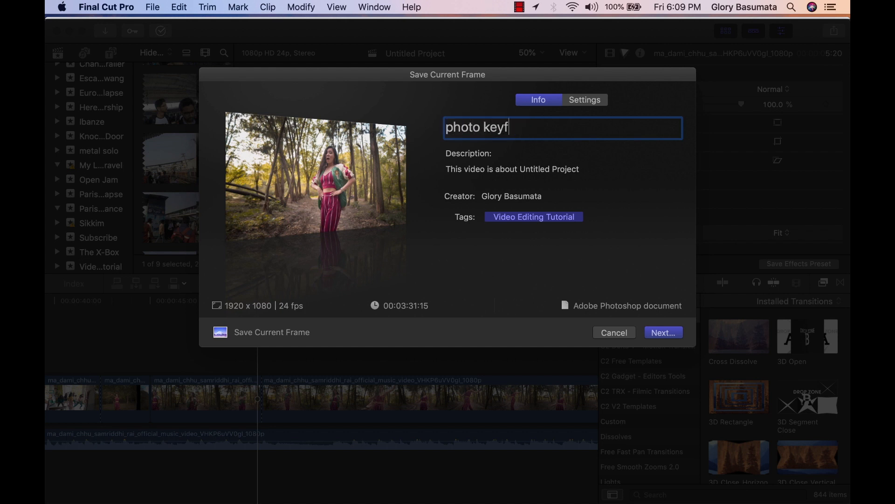
left_click(668, 333)
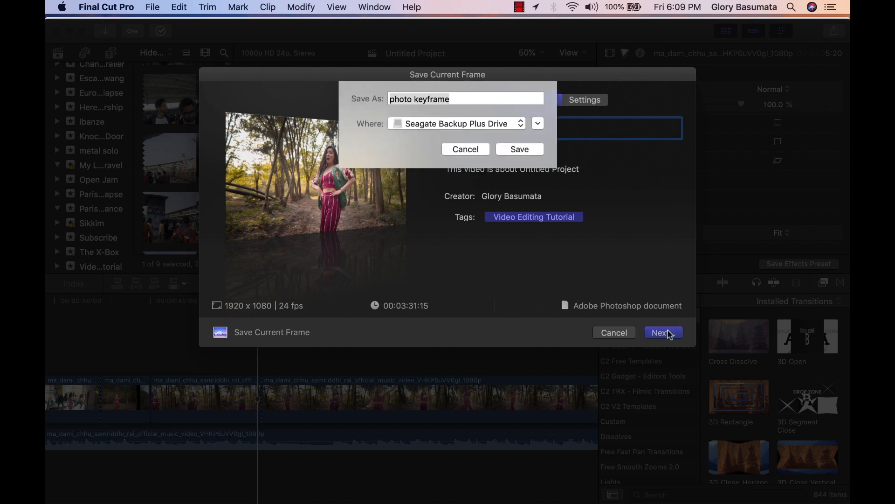
left_click(513, 150)
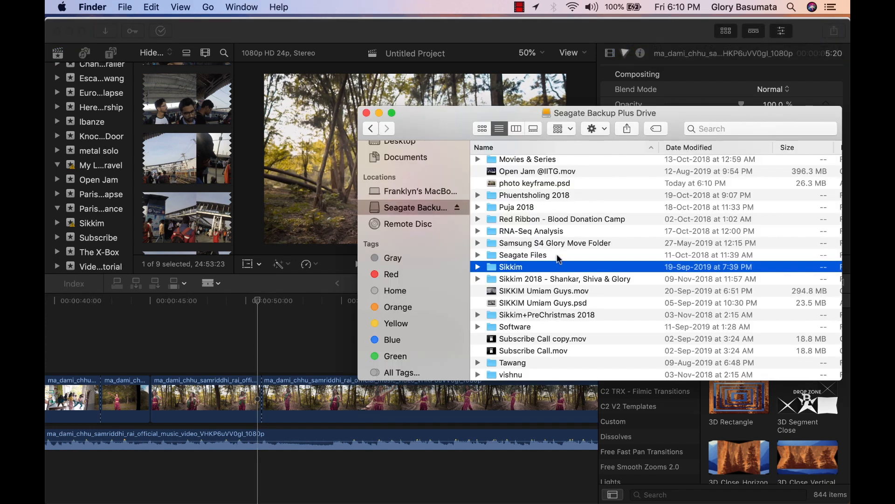
Step: Switch to Photoshop with photo keyframe.psd from the Seagate Backup Plus Drive as the active document
left_click(534, 184)
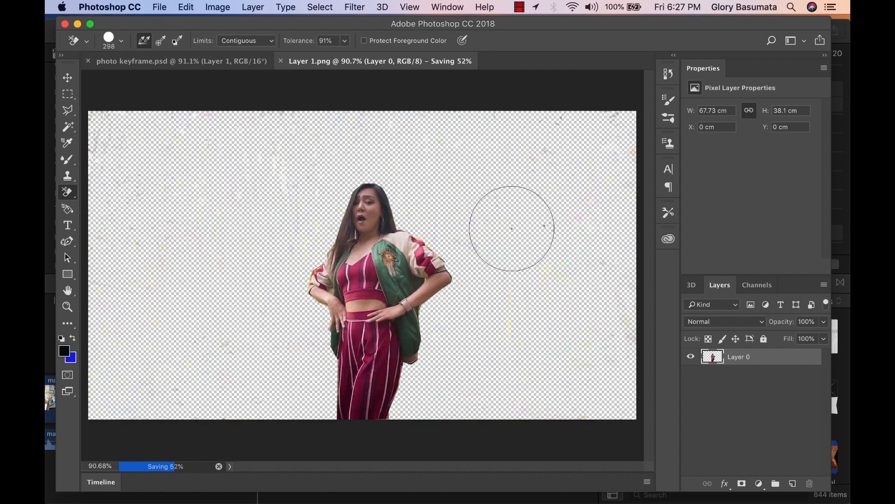
left_click(166, 62)
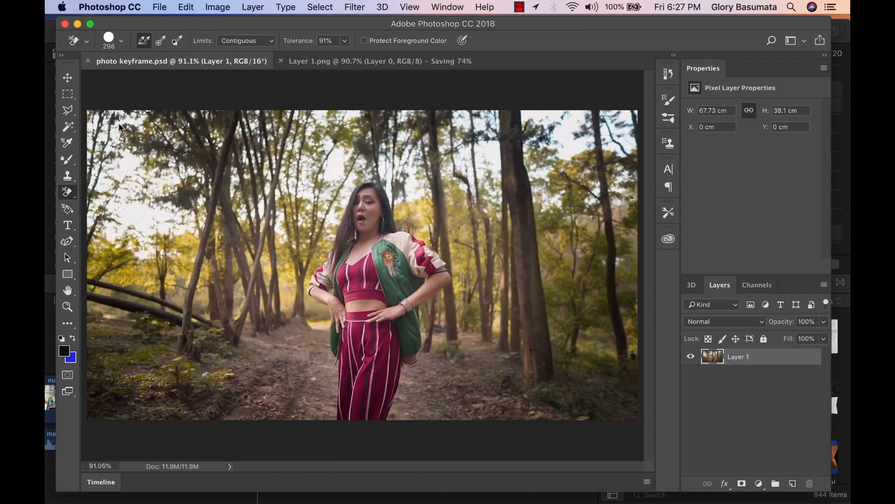
Step: Trace a closed Polygonal Lasso selection around the woman, following her hair, jacket, arms and trousers down to the image edge
left_click(68, 111)
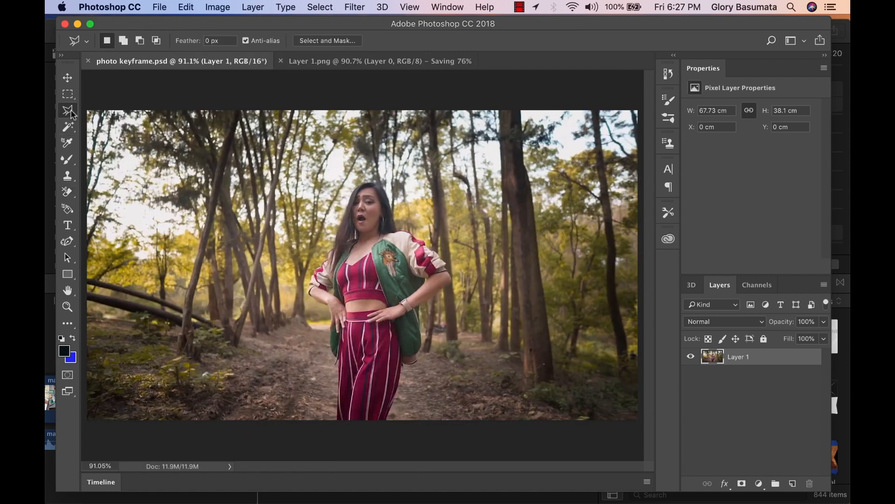
left_click(327, 261)
left_click(332, 246)
left_click(342, 217)
left_click(347, 205)
left_click(352, 194)
left_click(359, 187)
left_click(375, 184)
left_click(383, 191)
left_click(397, 229)
left_click(426, 244)
left_click(452, 281)
left_click(414, 309)
left_click(421, 335)
left_click(419, 360)
left_click(403, 365)
left_click(387, 419)
left_click(338, 419)
left_click(337, 361)
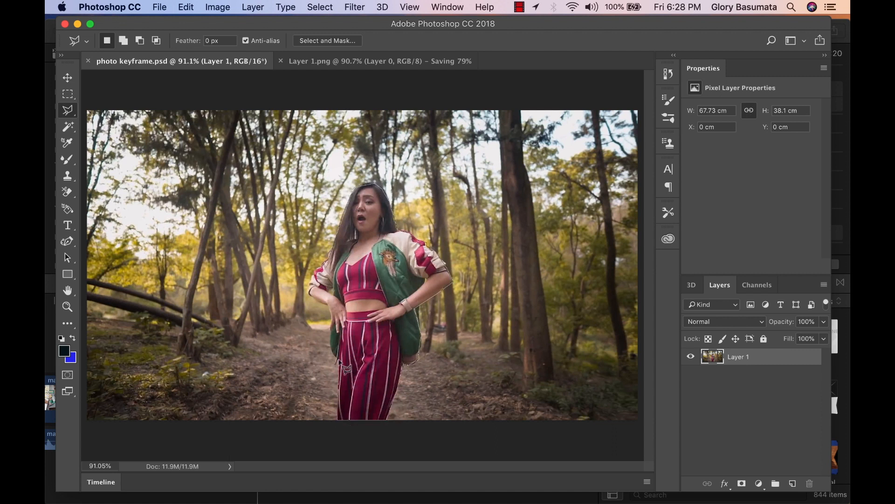
left_click(330, 321)
left_click(309, 291)
left_click(327, 260)
Step: Invert the selection to erase the forest background around the woman with the Background Eraser Tool, and save the document
left_click(322, 8)
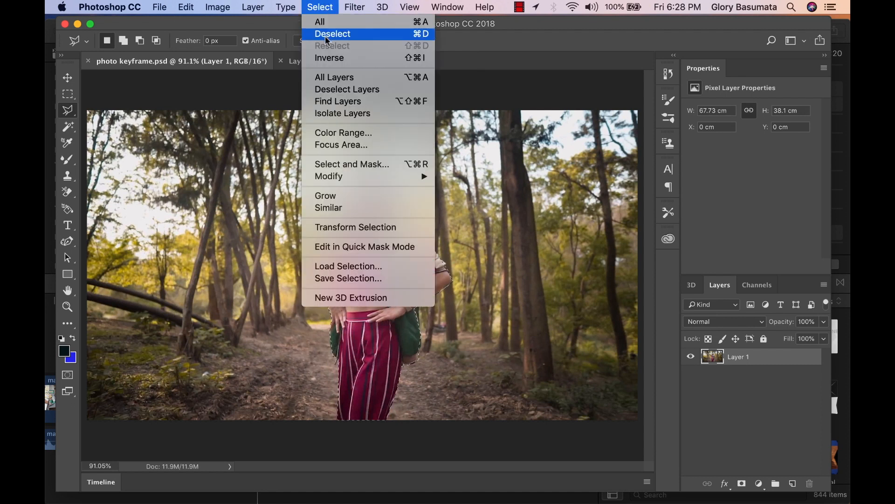
left_click(329, 58)
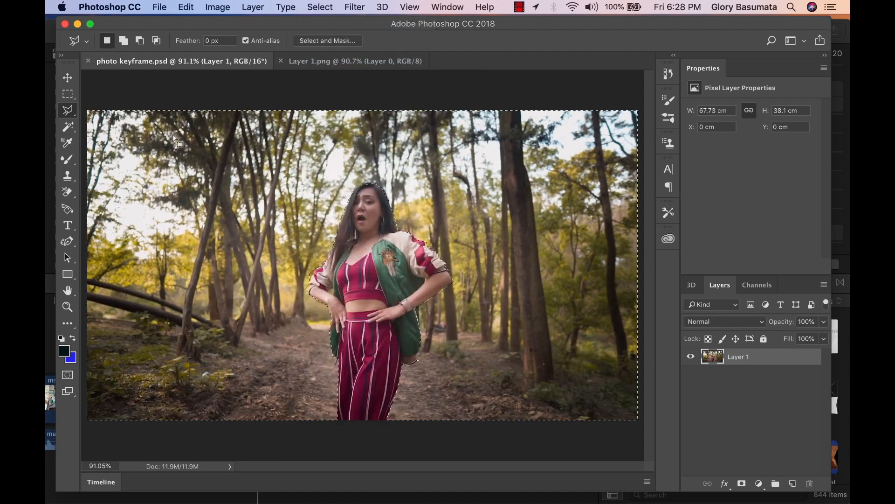
left_click(67, 193)
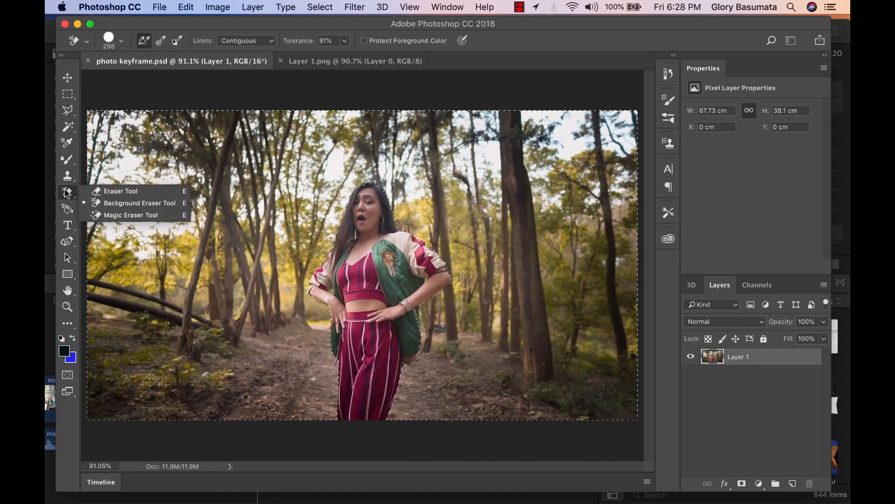
left_click(112, 200)
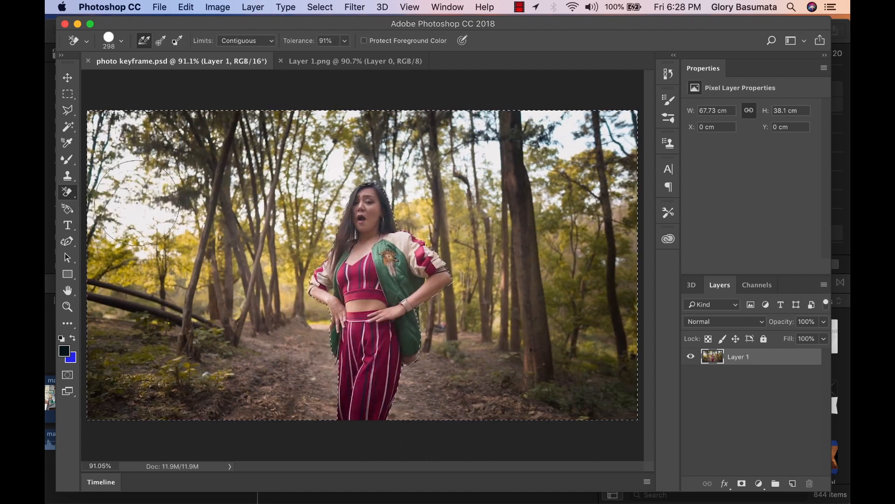
mouse_move(130, 191)
left_mouse_down()
mouse_move(262, 178)
mouse_move(120, 279)
mouse_move(286, 219)
mouse_move(187, 264)
mouse_move(196, 128)
mouse_move(187, 266)
mouse_move(88, 319)
mouse_move(204, 399)
mouse_move(159, 417)
mouse_move(520, 415)
mouse_move(614, 251)
mouse_move(367, 128)
mouse_move(593, 126)
left_mouse_up()
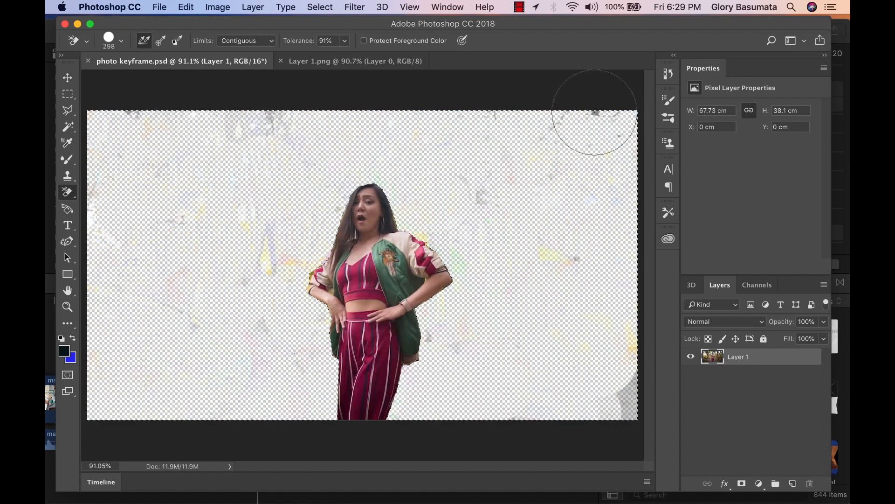
left_click(160, 7)
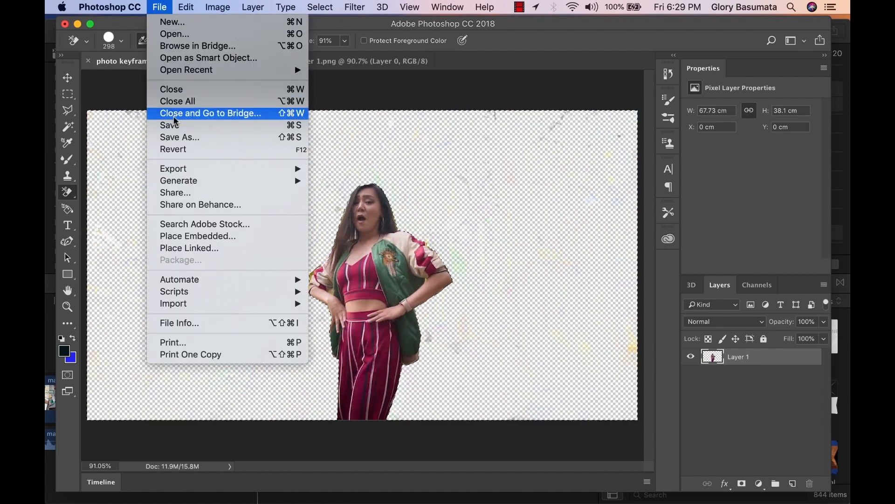
left_click(182, 126)
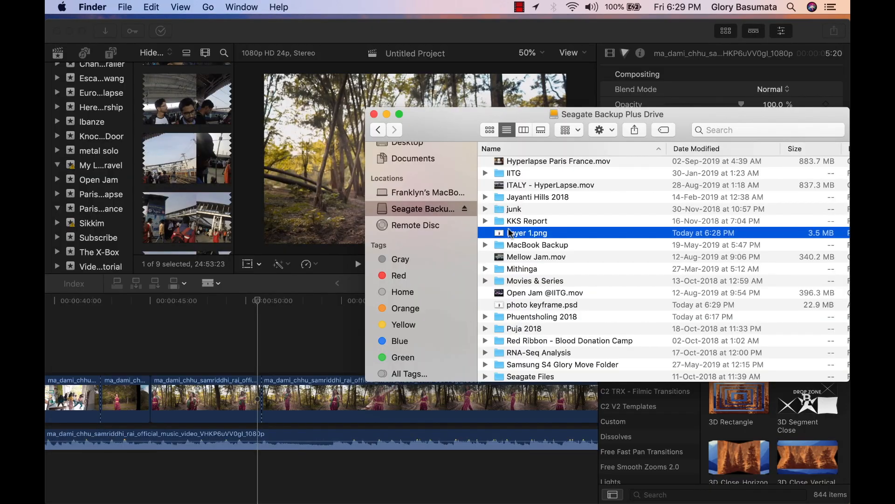
Step: Switch to Final Cut Pro, placing Layer 1.png from the Seagate Backup Plus Drive above the main storyline, starting just before the 50-second mark
key("space")
key("space")
left_click_drag(516, 235, 250, 348)
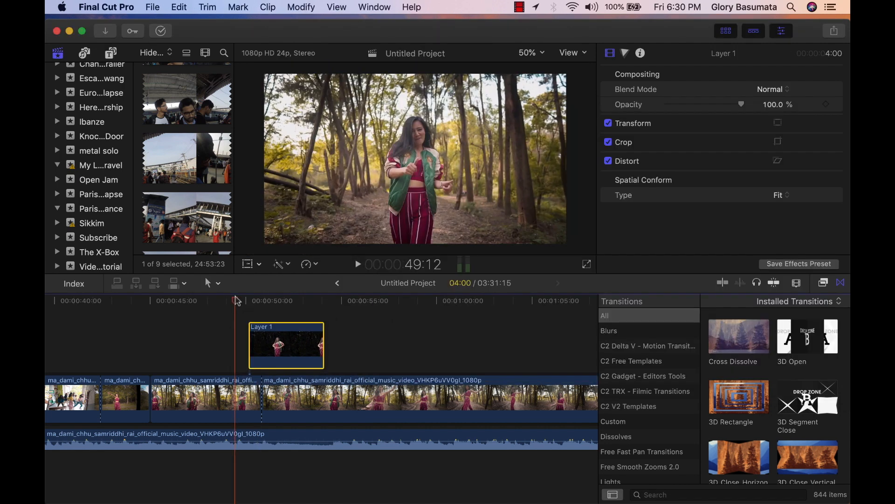
left_click(236, 300)
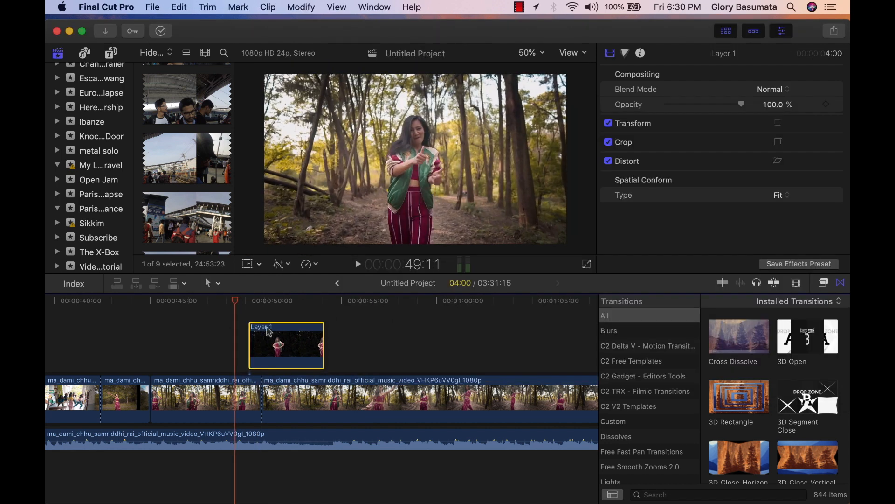
left_click_drag(269, 329, 259, 330)
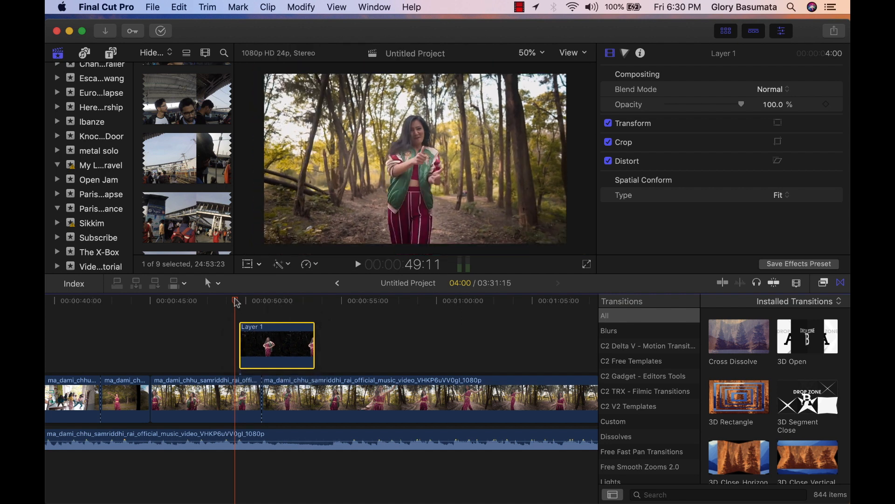
Step: Split the Layer 1 overlay at 50:15 and delete the part after the cut
left_click_drag(236, 303, 259, 303)
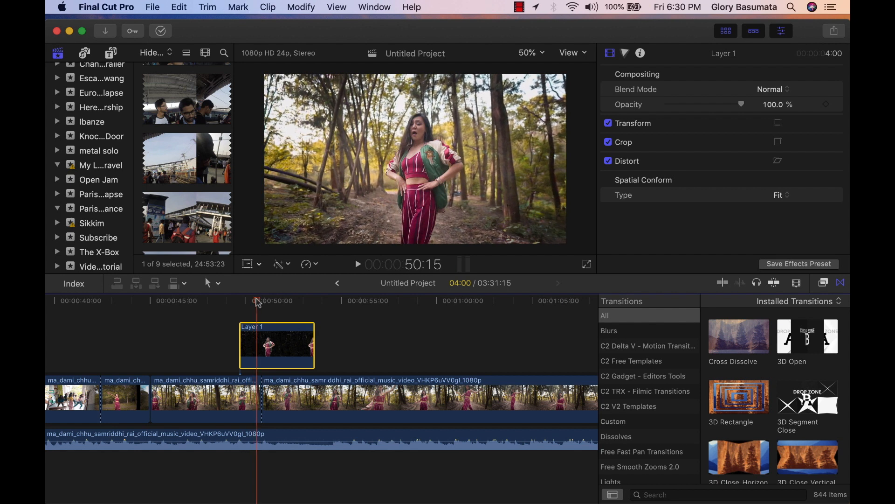
key("b")
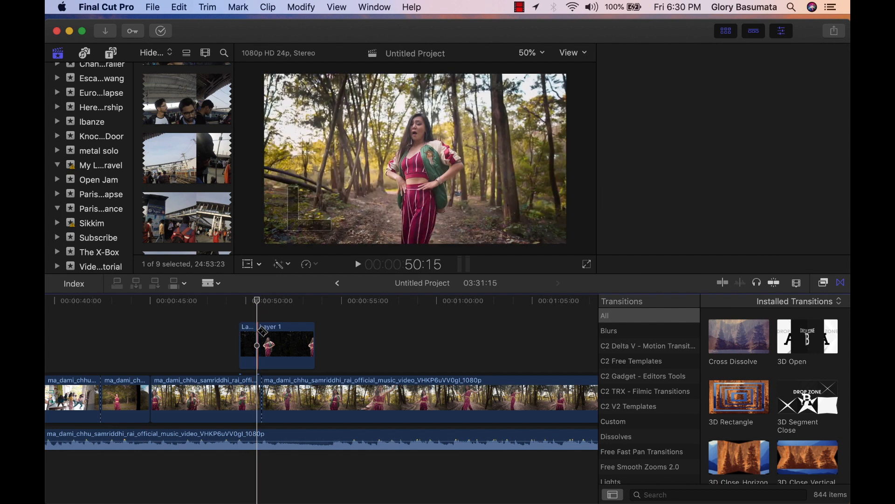
left_click(261, 331)
key("a")
left_click(281, 335)
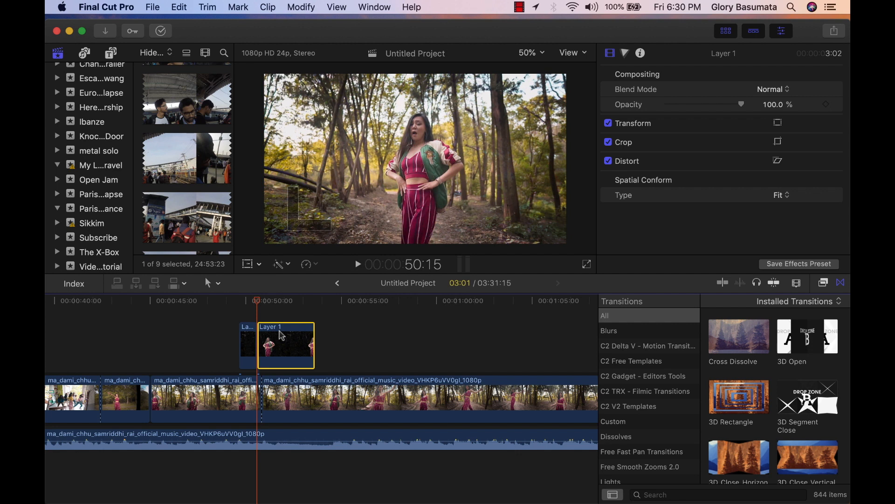
key("Delete")
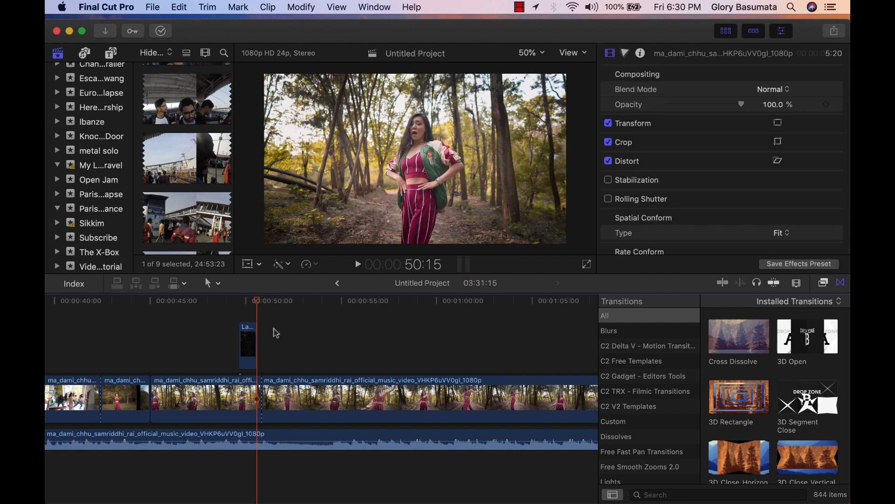
Step: Extend the start of the Layer 1 overlay back to 48:14 and play through the section from just before it
left_click(219, 300)
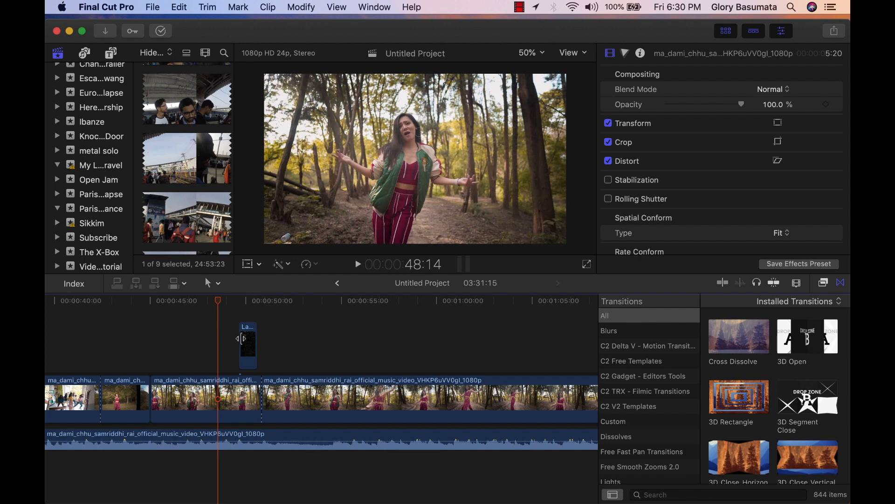
left_click_drag(242, 338, 218, 337)
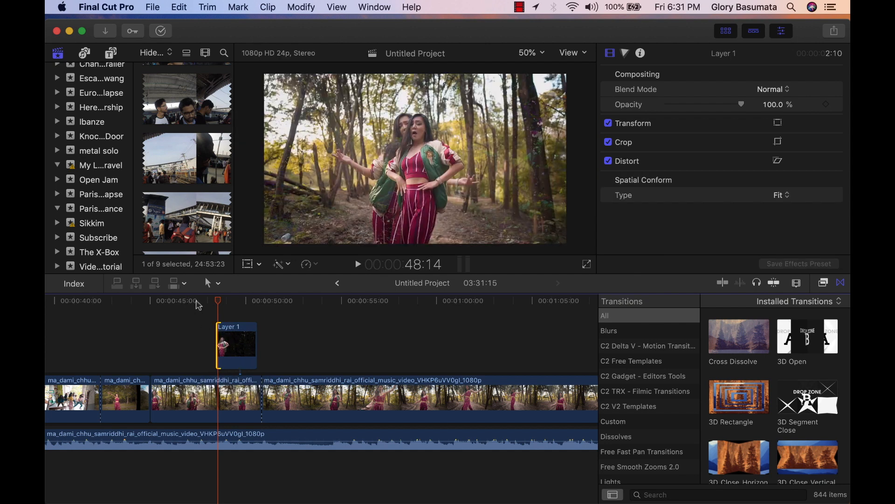
left_click(197, 302)
key("space")
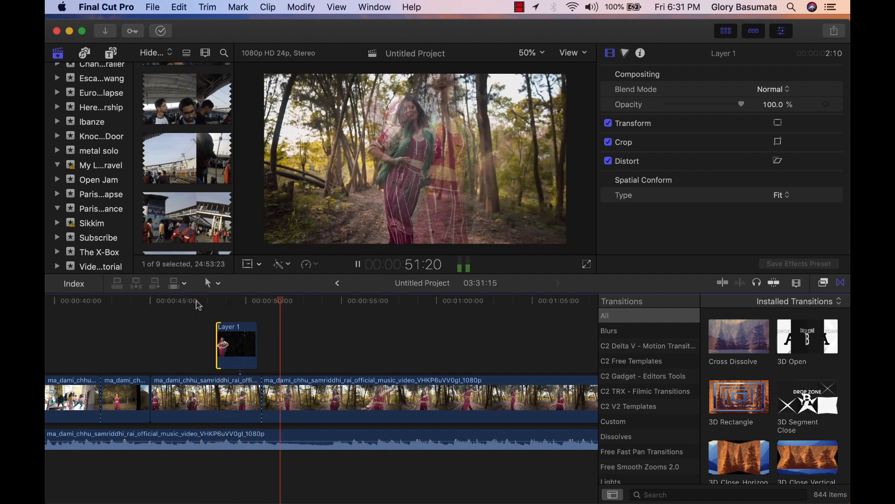
left_click(199, 304)
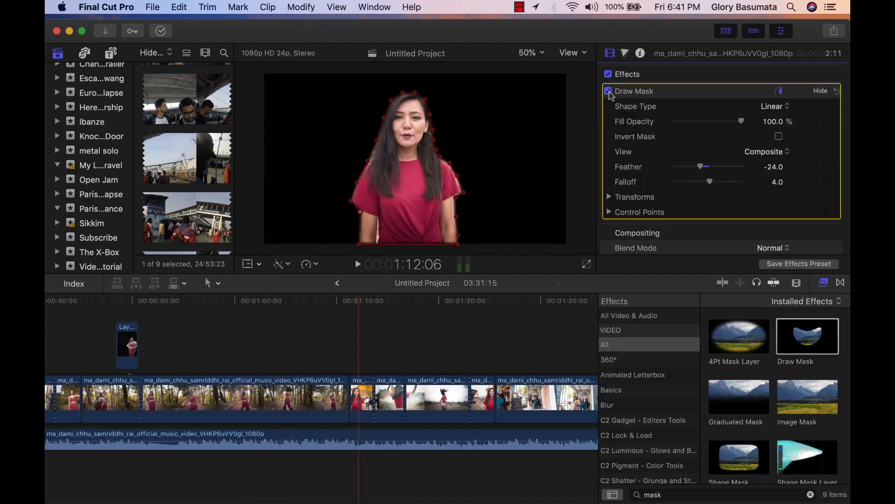
Step: Compare the red-shirt clip at 1:12:06 with and without its Draw Mask effect, and remove the effect
left_click(610, 91)
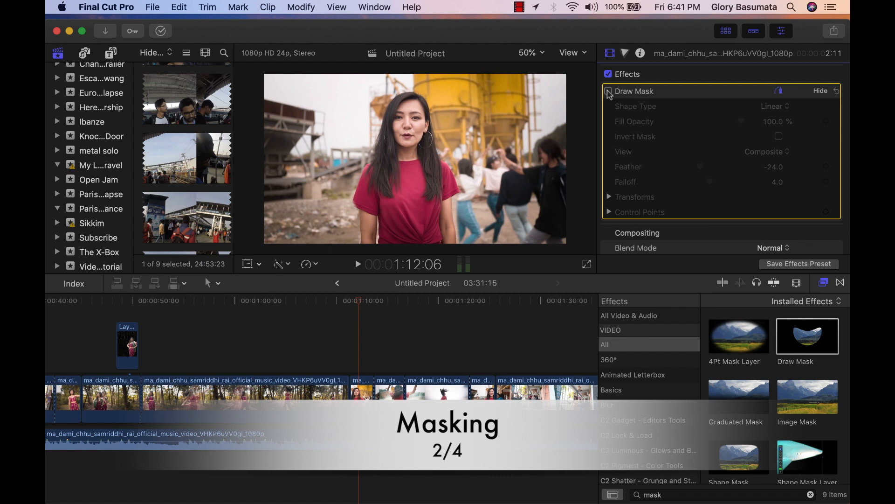
left_click(609, 91)
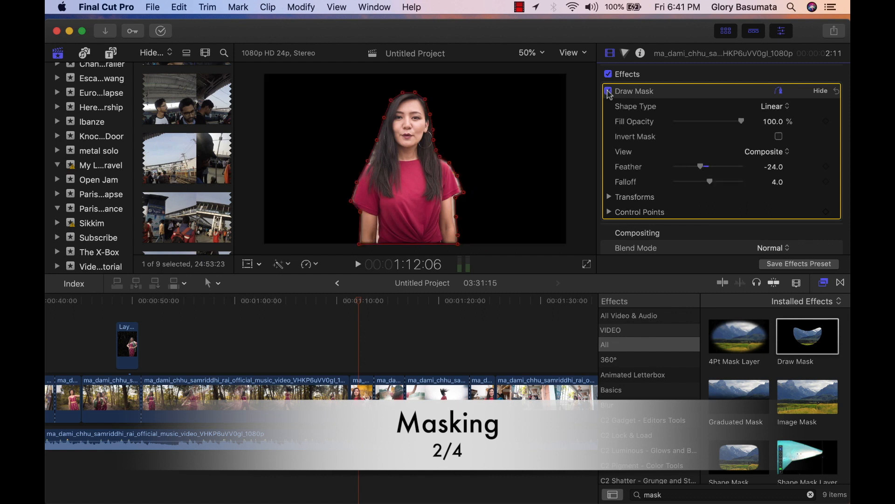
left_click(609, 92)
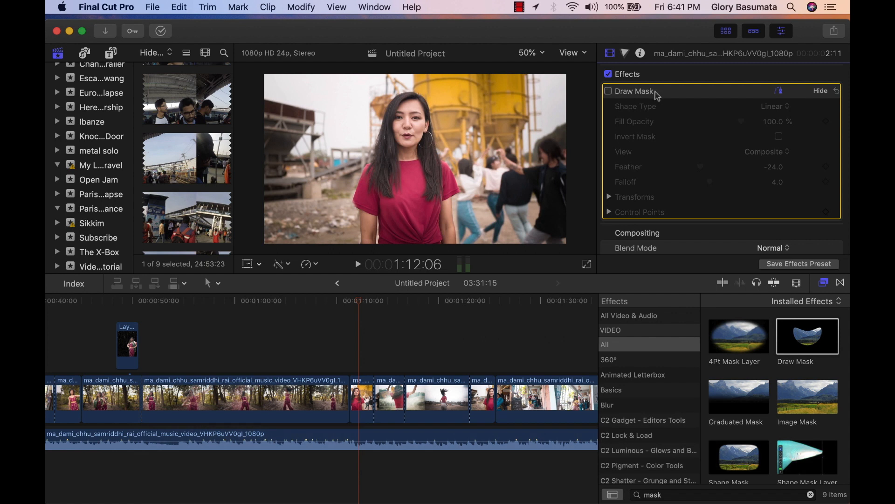
key("Delete")
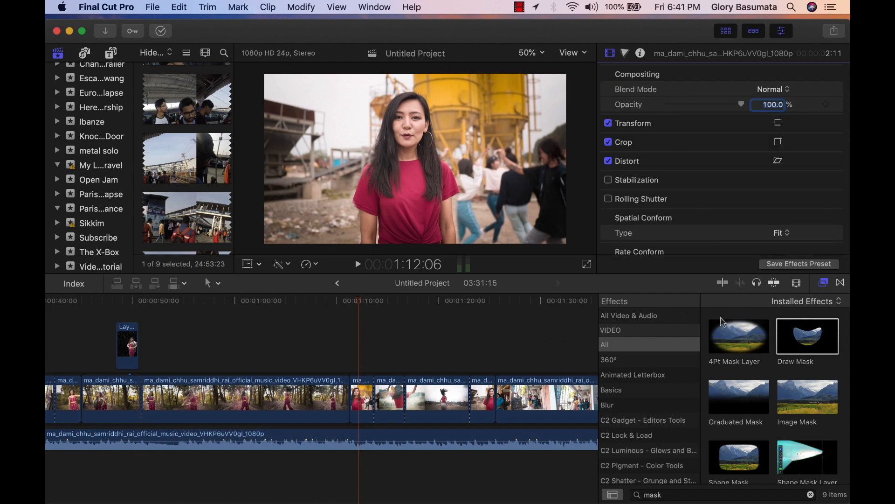
Step: Find the Draw Mask effect among the video effects matching "mask" and apply it to the red-shirt clip near 1:12
left_click(822, 285)
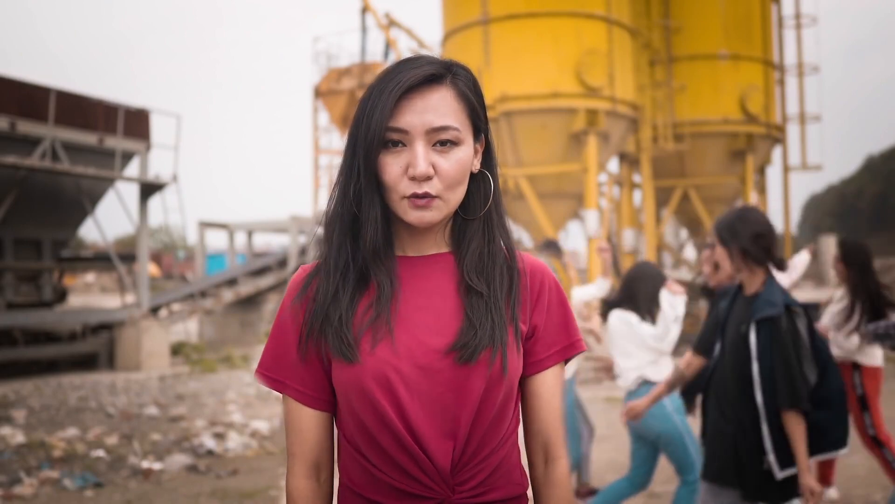
key("Escape")
left_click(823, 283)
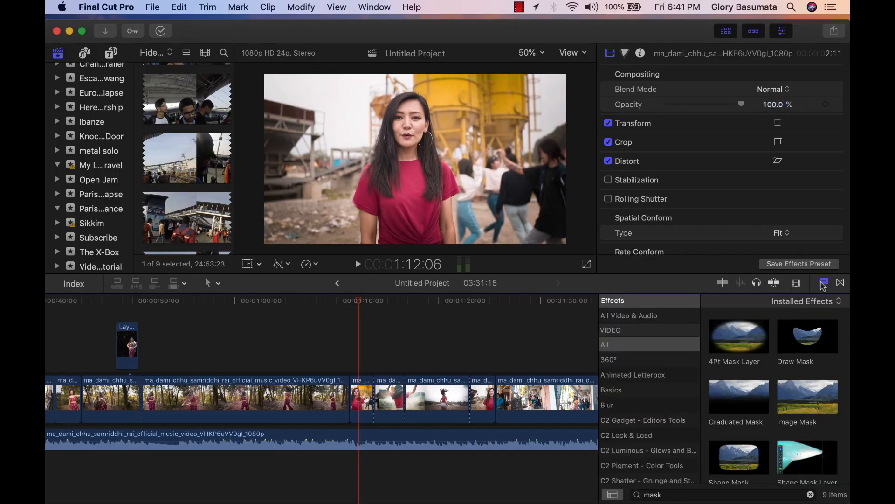
left_click(614, 347)
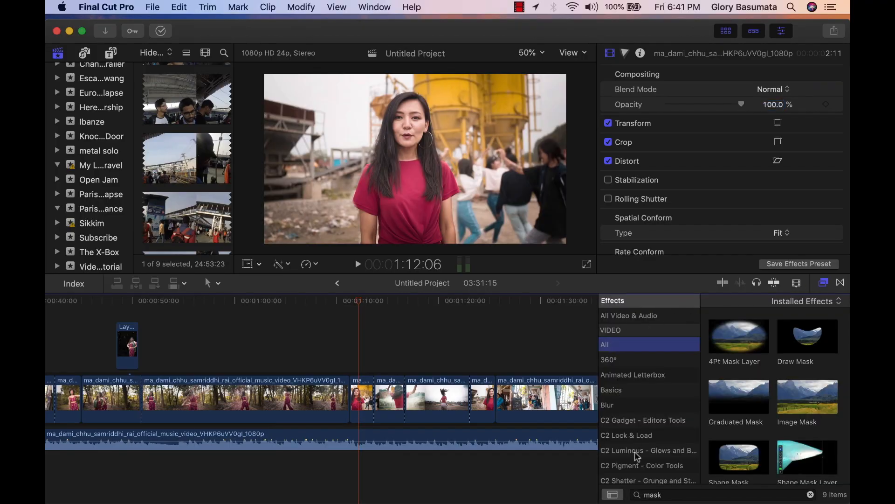
double_click(653, 495)
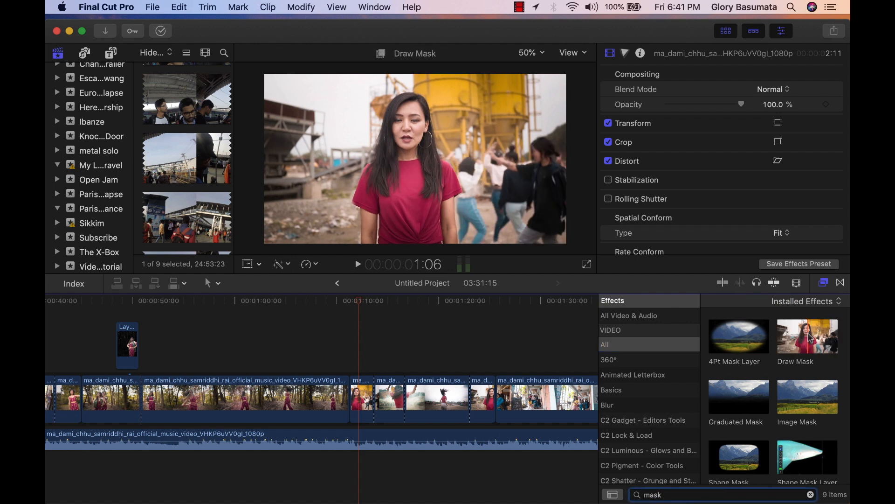
mouse_move(812, 336)
left_mouse_down()
mouse_move(497, 369)
mouse_move(359, 396)
left_mouse_up()
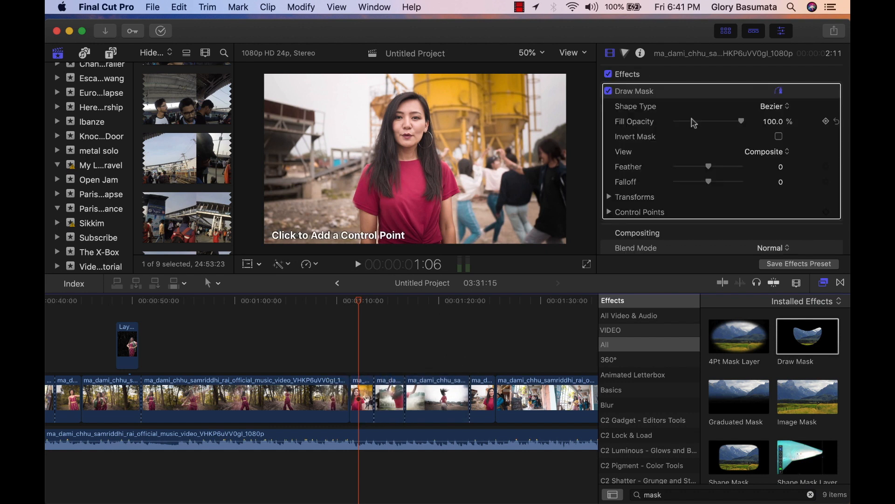
Step: Trace a closed Linear mask around the woman in the red shirt down to the frame's lower edge, and set Feather to -33
left_click(361, 176)
left_click(368, 163)
left_click(373, 159)
left_click(379, 135)
left_click(386, 112)
left_click(393, 101)
left_click(401, 95)
left_click(414, 94)
left_click(424, 98)
left_click(433, 132)
left_click(439, 159)
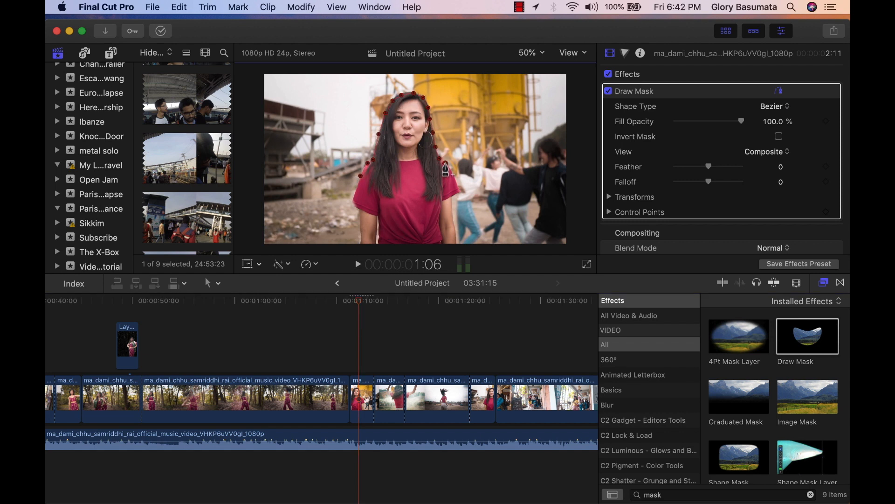
left_click(459, 190)
left_click(456, 242)
left_click(361, 244)
left_click(360, 175)
mouse_move(709, 167)
left_mouse_down()
mouse_move(723, 166)
mouse_move(700, 169)
left_mouse_up()
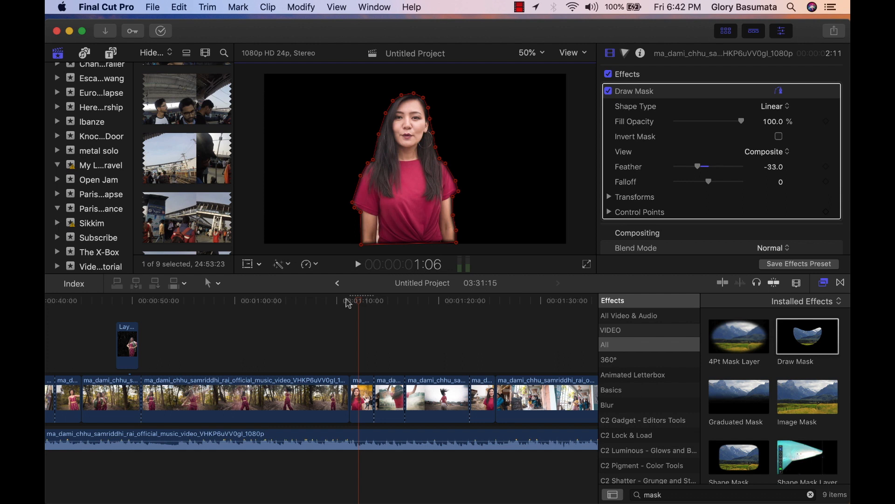
Step: Turn the masked red-shirt clip into a compound clip named "masking" in the Video Editing Tutorial event
left_click(360, 395)
right_click(358, 386)
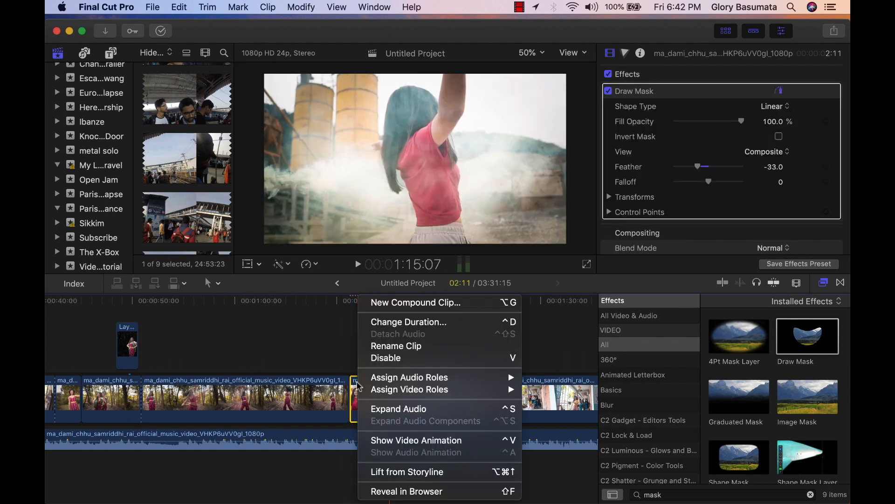
left_click(462, 303)
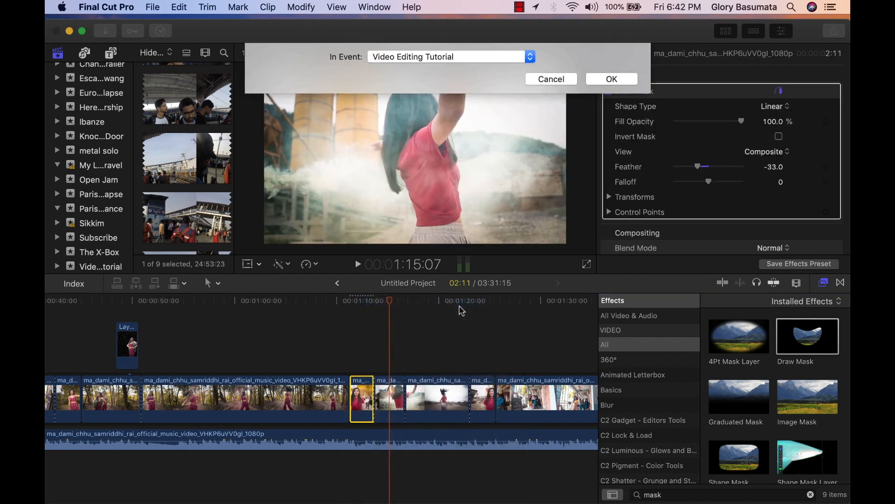
type("masking")
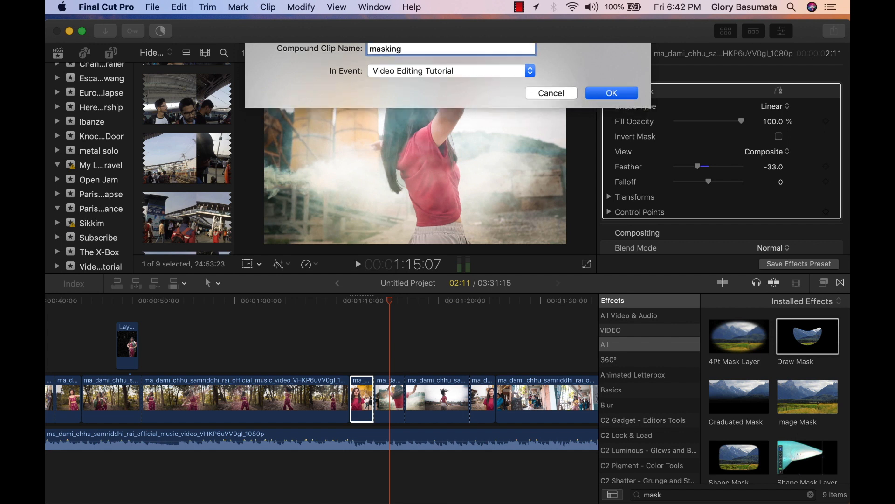
key("Return")
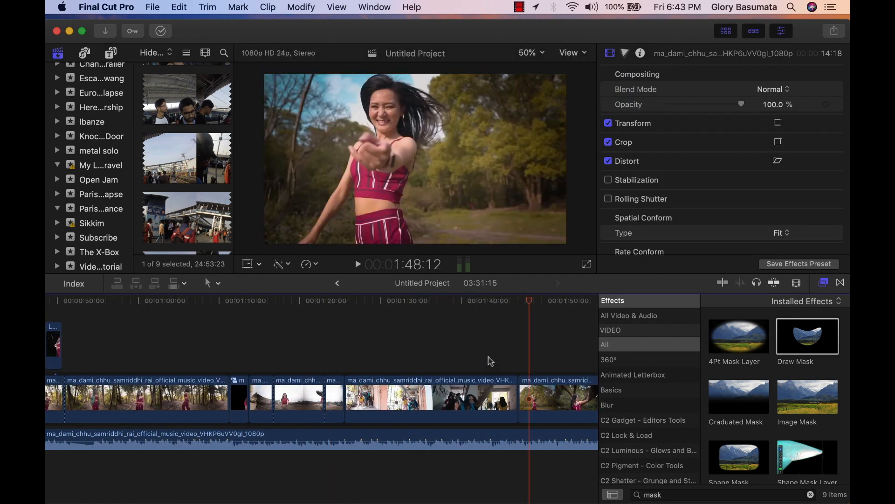
Step: Play the masking overlay on the dance shot from 2:19:18, then look inside the compound clip and return to the project
scroll(491, 361, "right", 5)
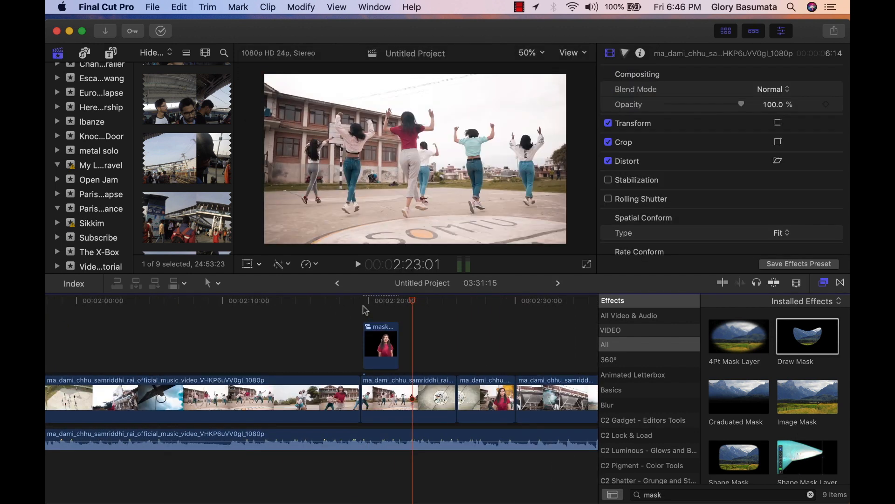
left_click(365, 302)
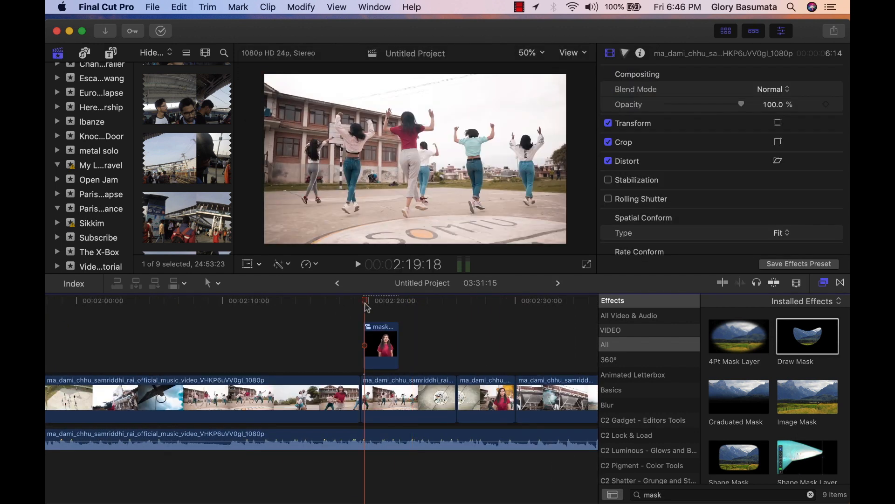
key("space")
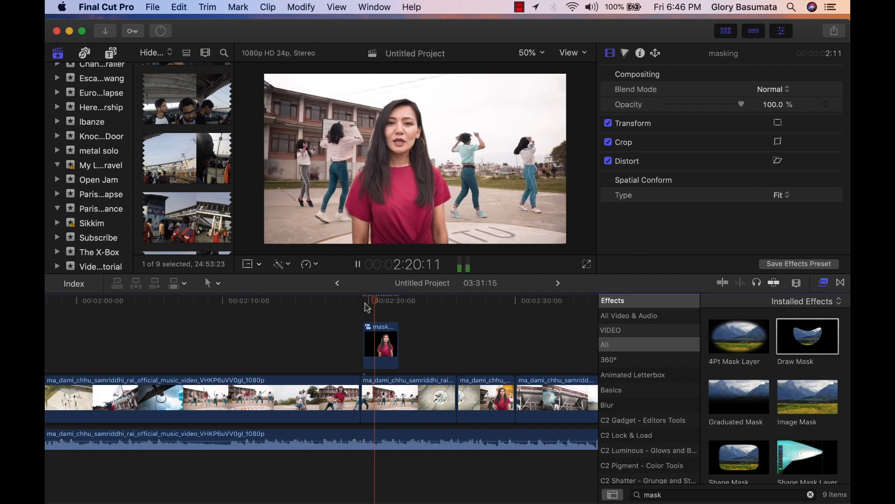
double_click(376, 341)
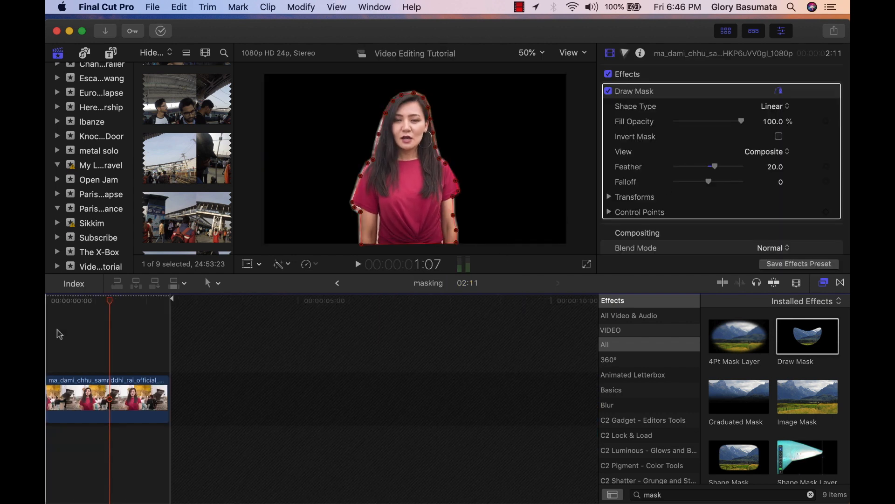
left_click(338, 283)
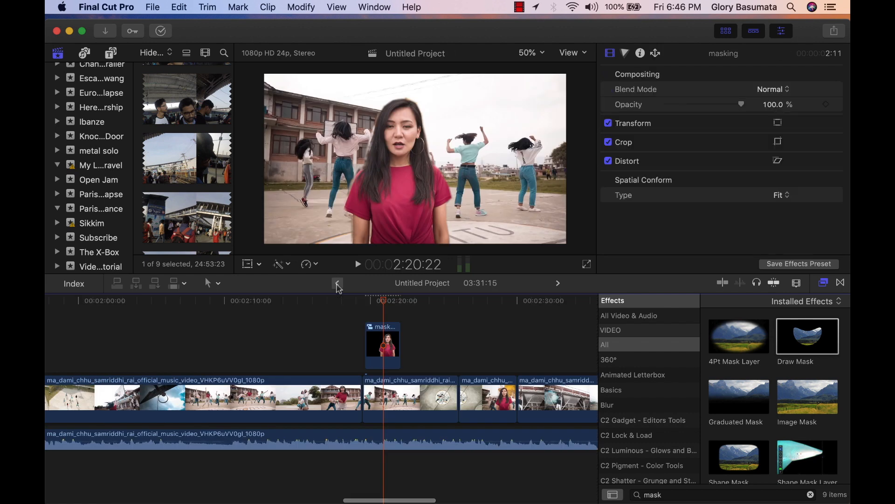
Step: Try the Overlay blend mode on the masking compound clip and switch it back to Normal
left_click(380, 344)
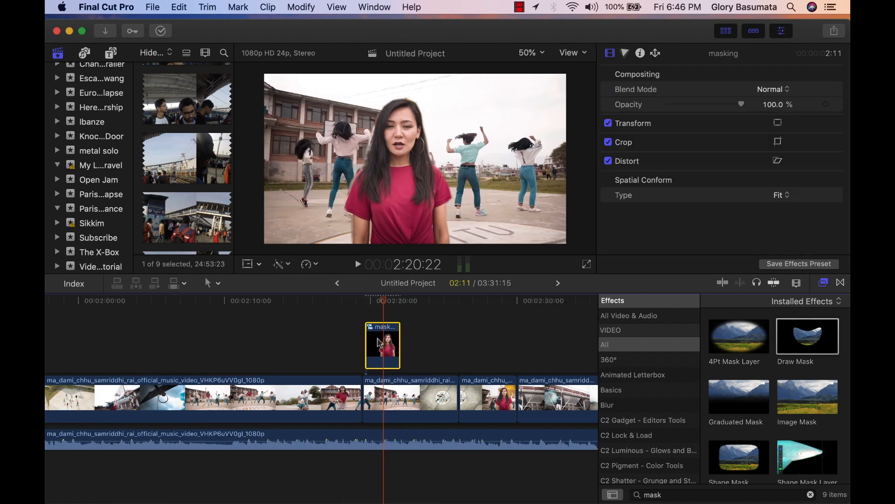
left_click(774, 89)
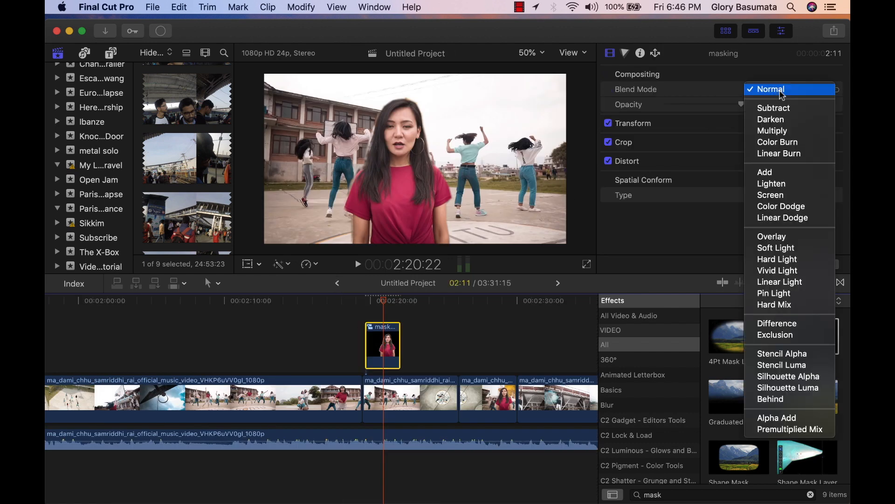
left_click(771, 238)
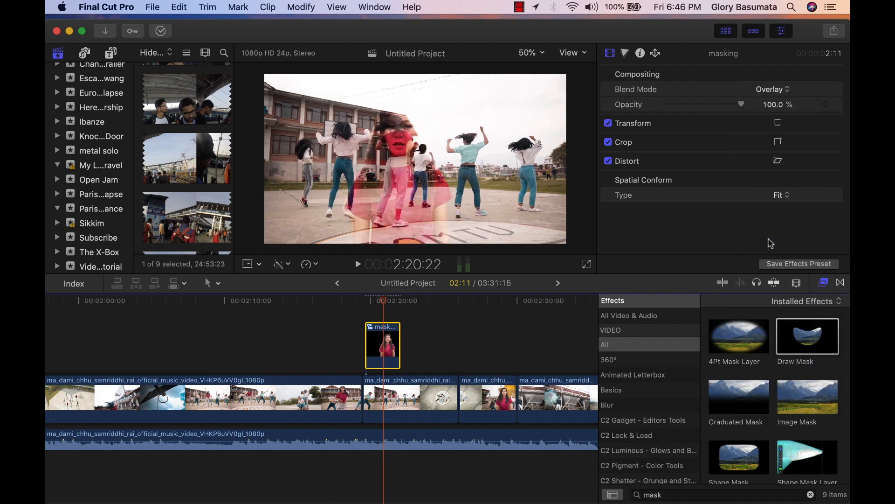
left_click(775, 89)
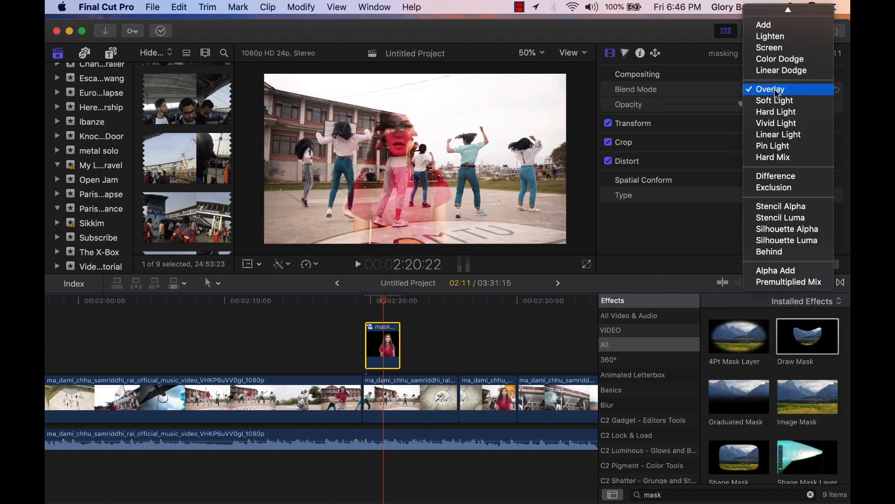
scroll(774, 156, "up", 3)
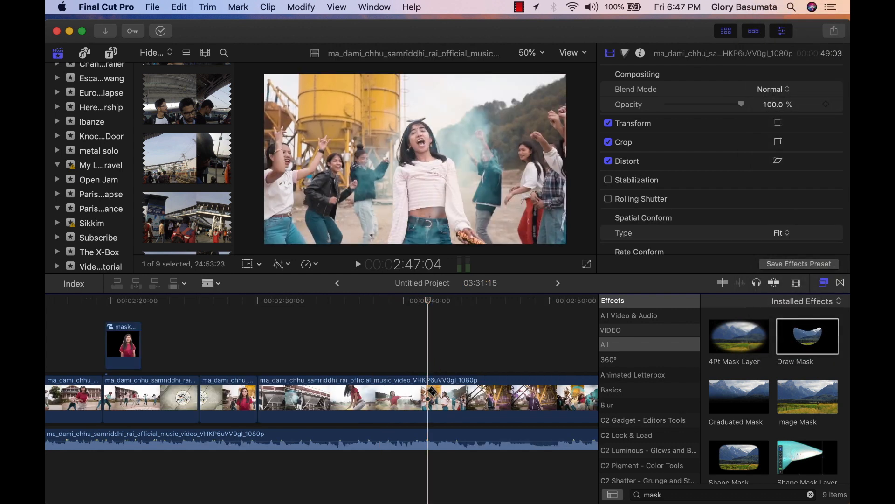
Step: Split the main clip at 2:41:17 and 2:10 further on to isolate the dance shot by the yellow silos
key("super+b")
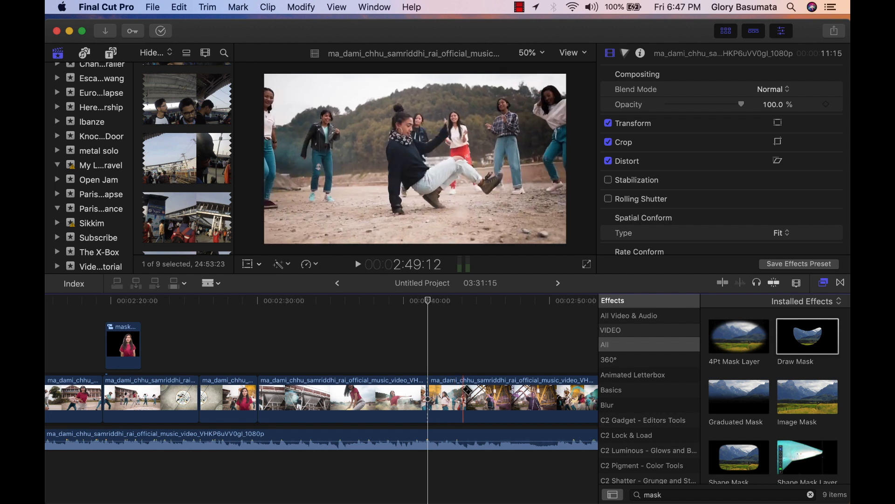
left_click(464, 390)
key("a")
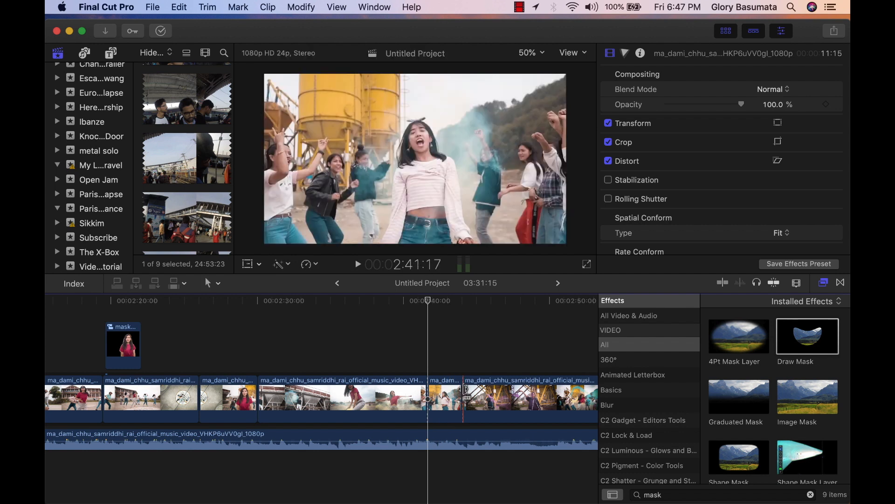
Step: Slow the isolated silo dance shot to 50%, and stretch its retiming further to 28%
left_click(451, 393)
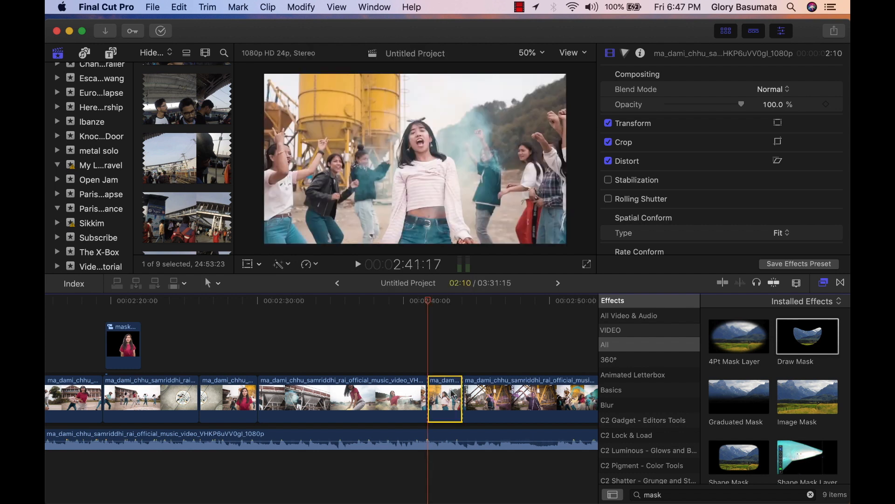
left_click(315, 267)
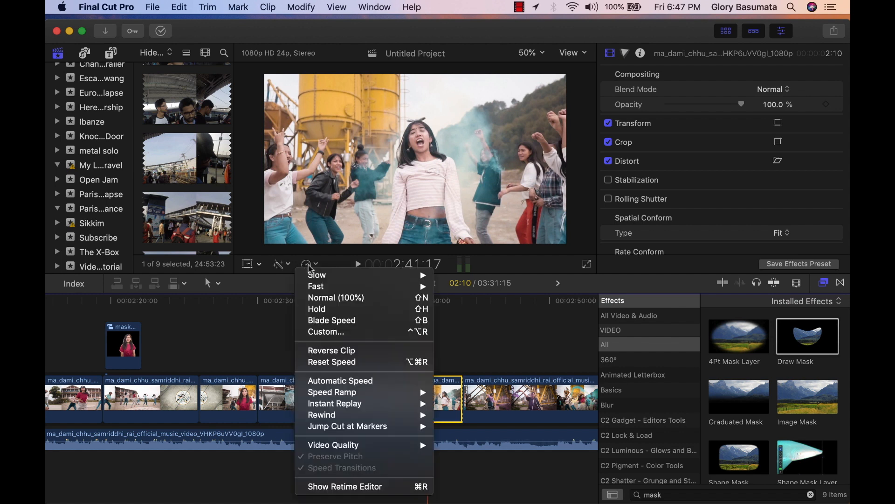
mouse_move(356, 275)
left_click(453, 276)
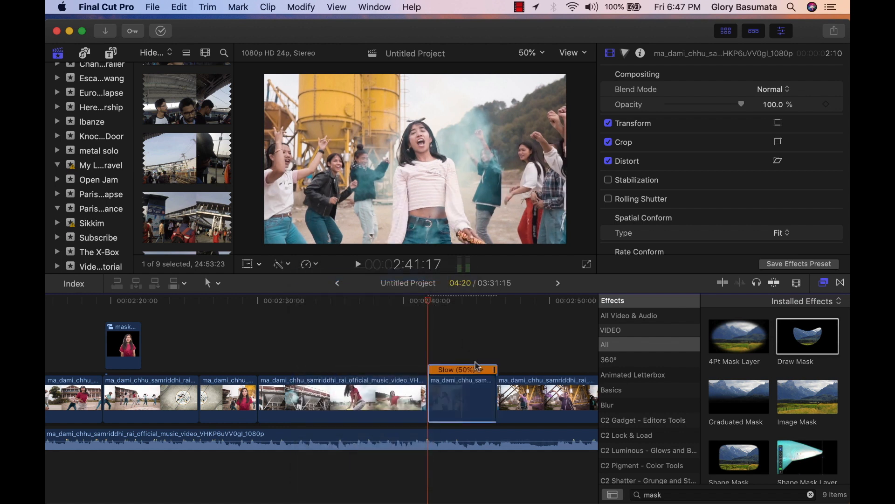
left_click_drag(496, 372, 552, 369)
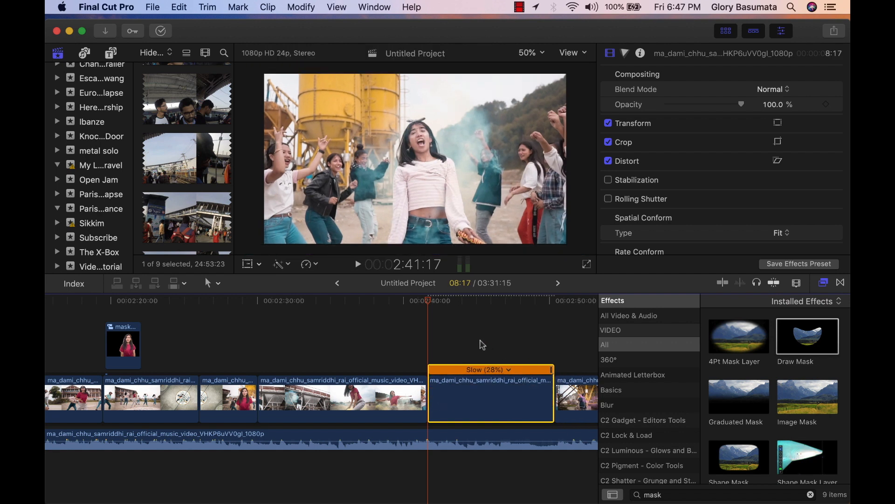
Step: Preview the slowed silo shot and move the masking compound clip above it, starting at about 2:42
key("space")
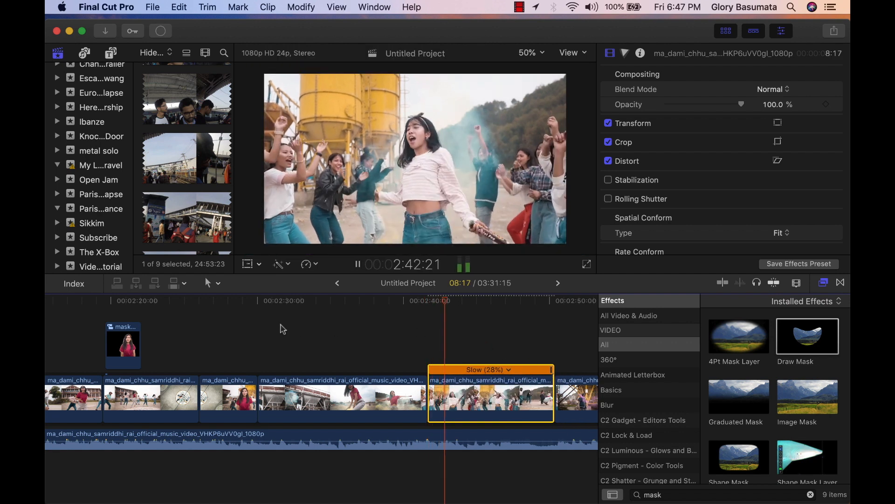
left_click_drag(138, 338, 481, 326)
left_click(439, 302)
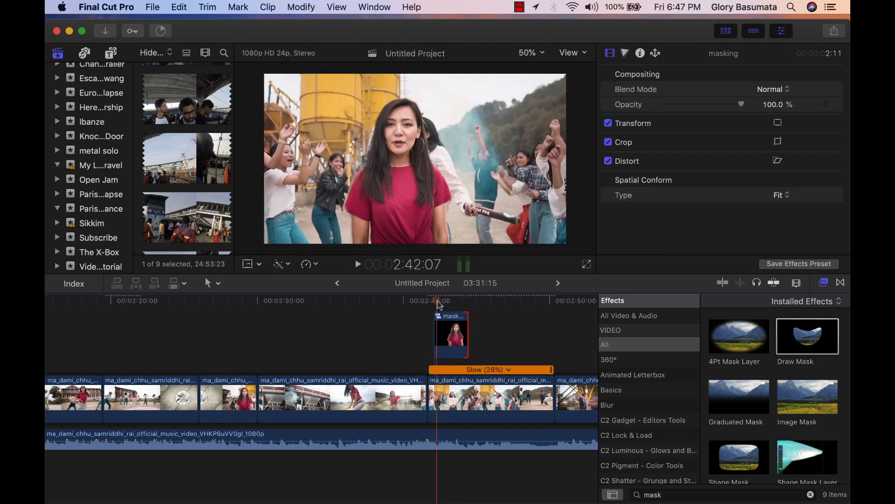
Step: Use Transform on the masking compound clip to shift the woman slightly right so she covers the dancer behind her
left_click(445, 329)
left_click(259, 264)
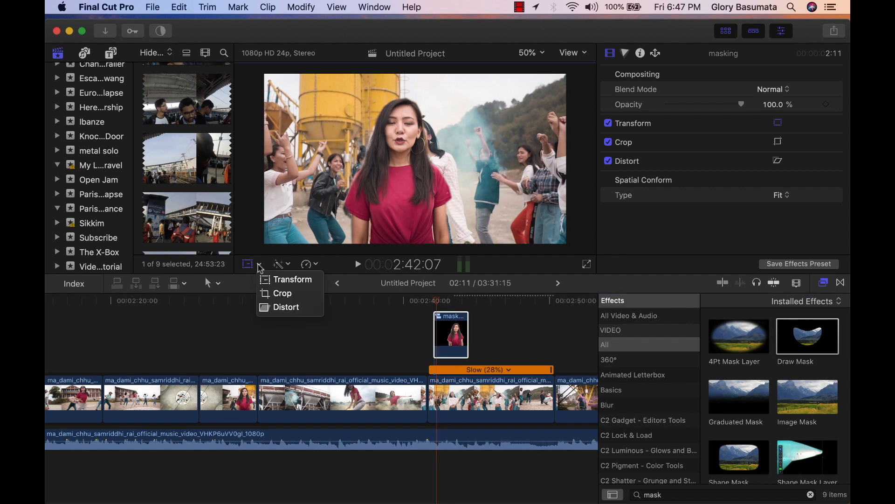
left_click(290, 280)
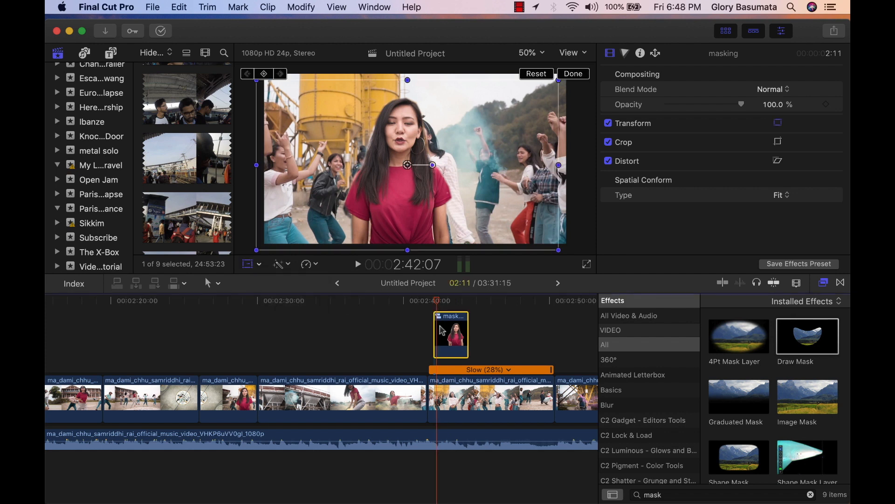
left_click_drag(405, 182, 429, 184)
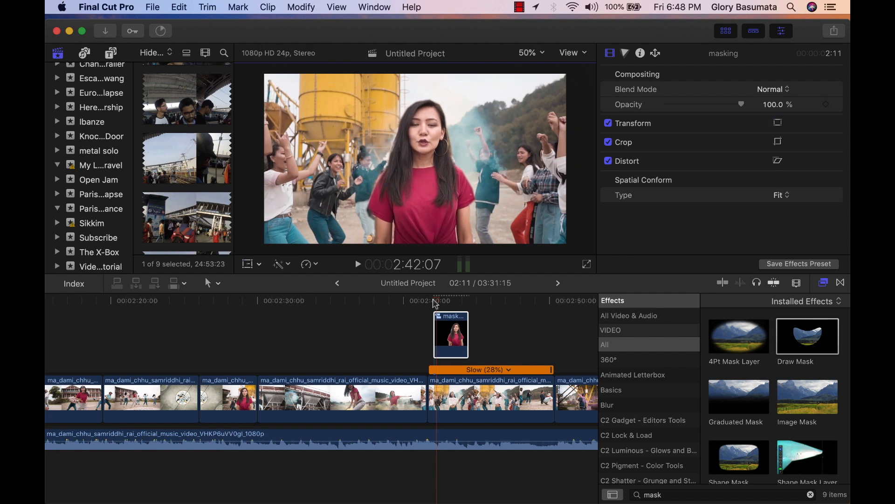
Step: Play the masked overlay on the slowed shot repeatedly from about 2:42, examining how the woman blends with the background dancers
key("space")
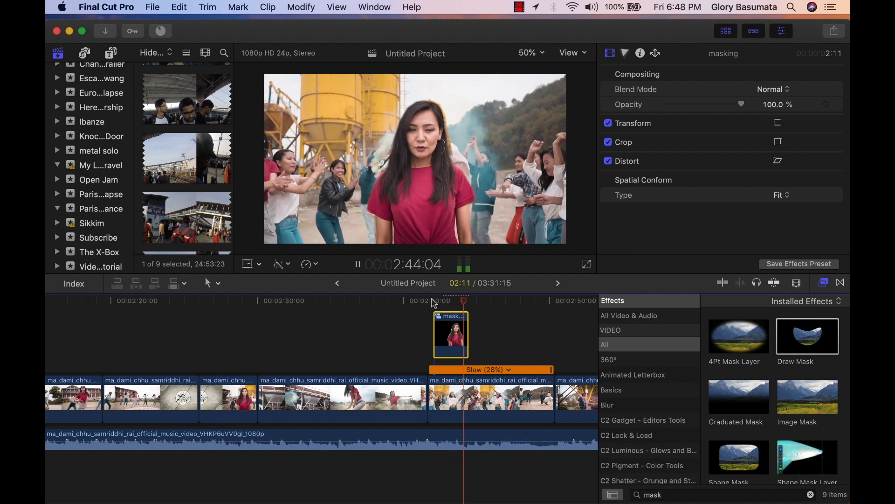
left_click(435, 302)
key("space")
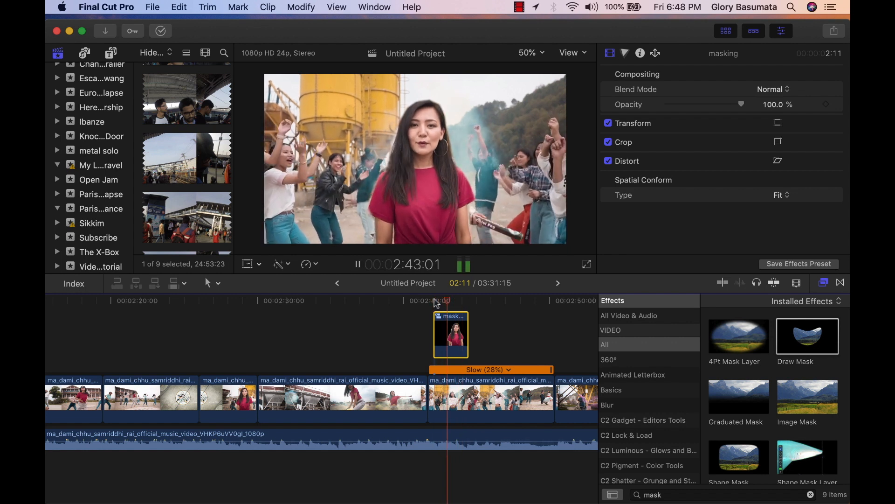
key("space")
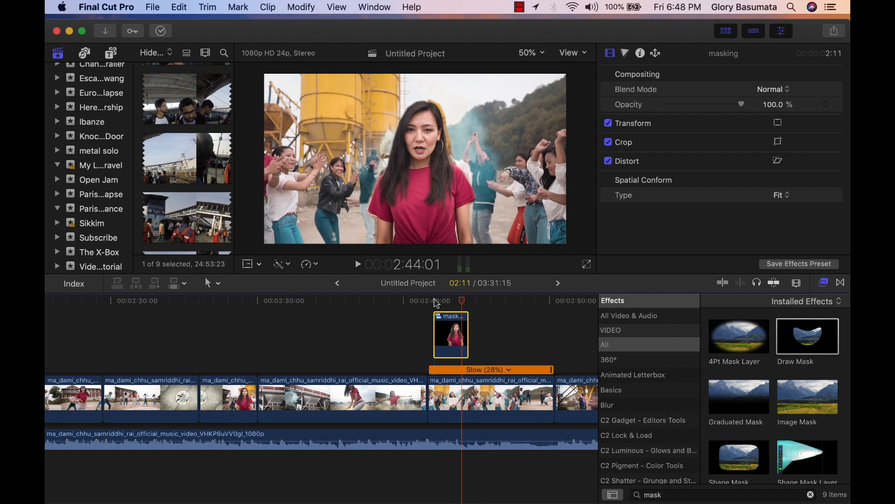
left_click(436, 302)
key("space")
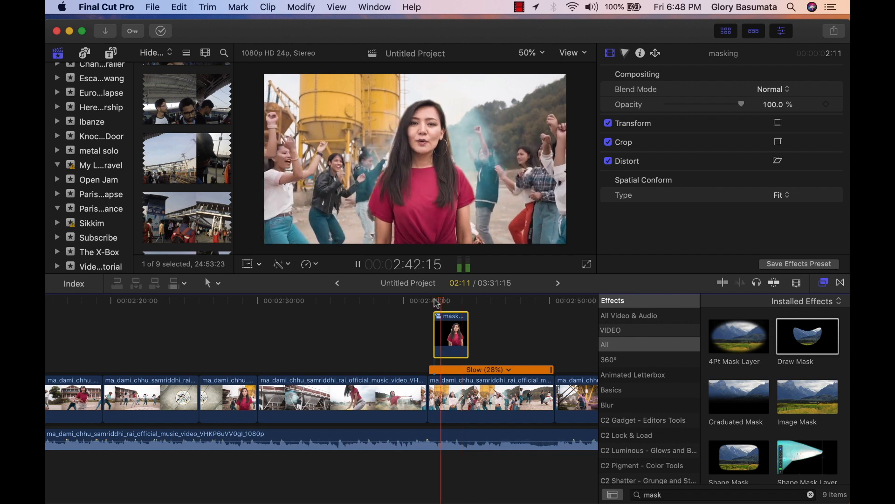
key("space")
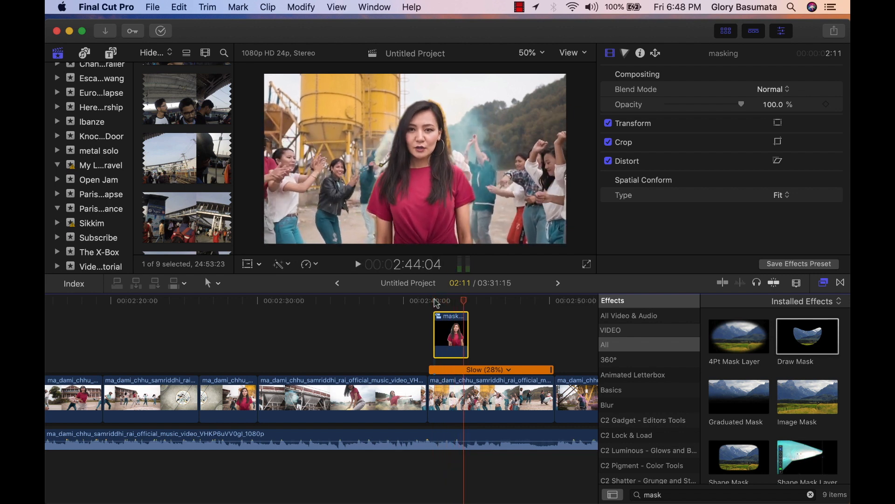
left_click(436, 303)
key("space")
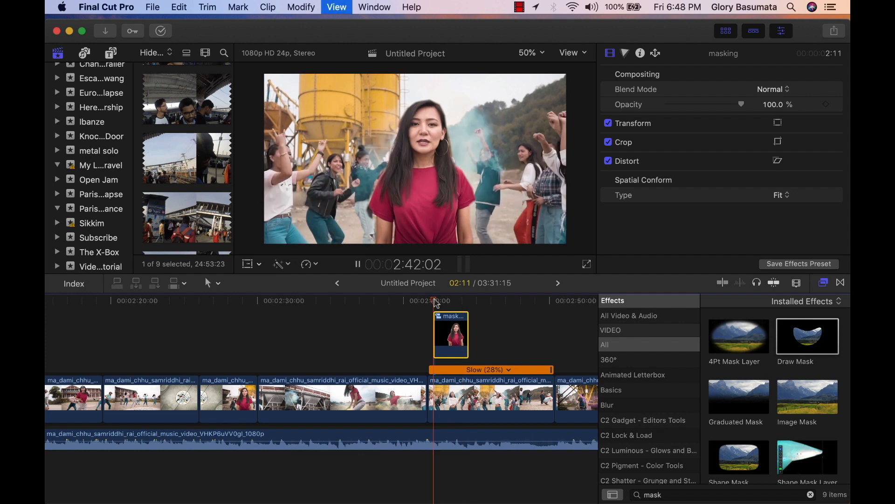
key("space")
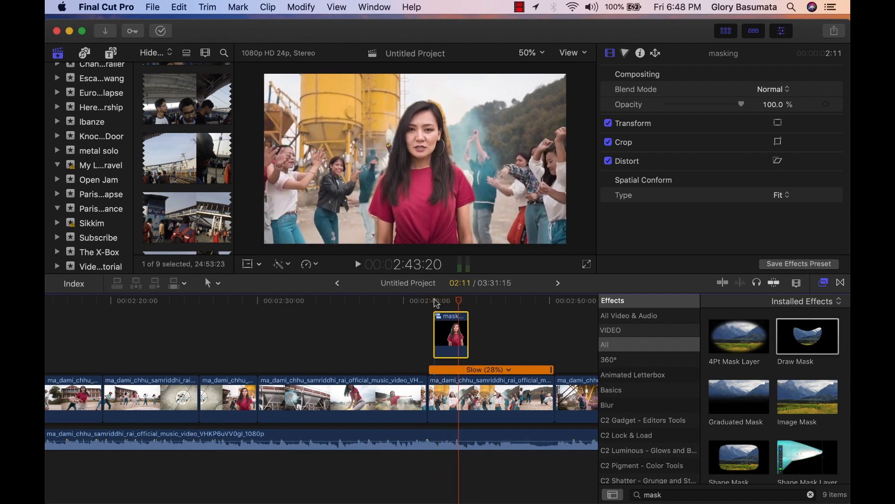
left_click(436, 302)
key("space")
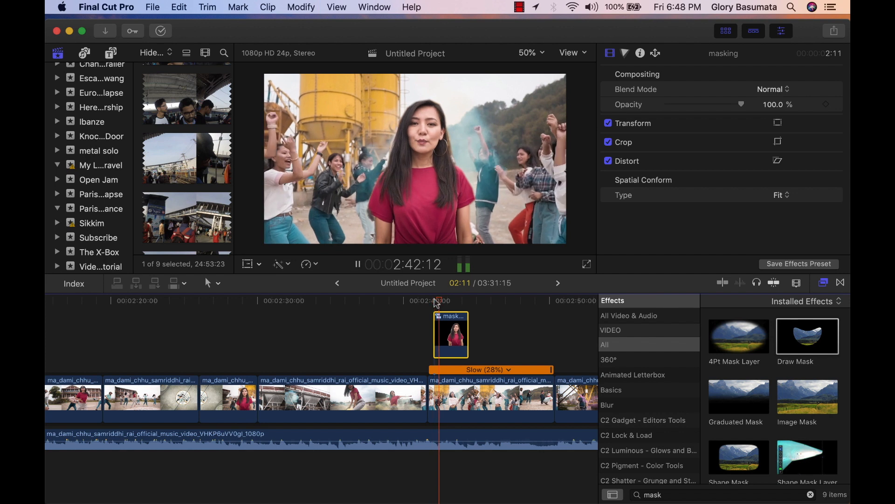
key("space")
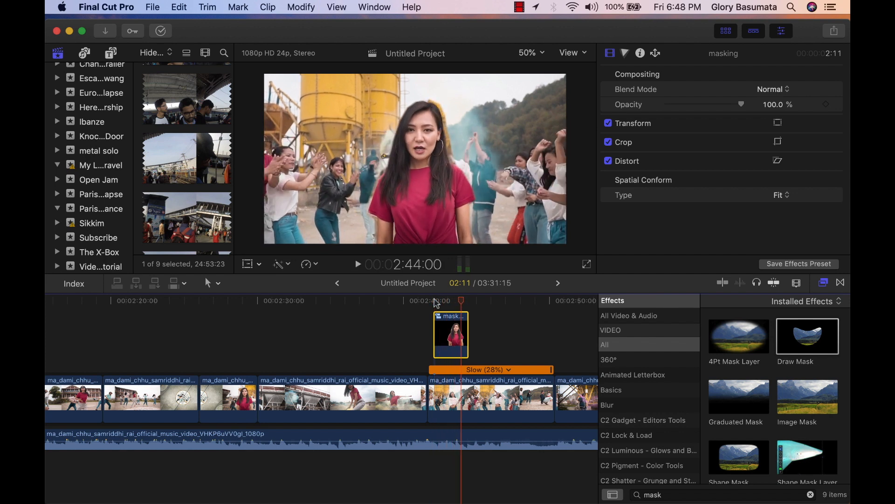
left_click(437, 302)
key("space")
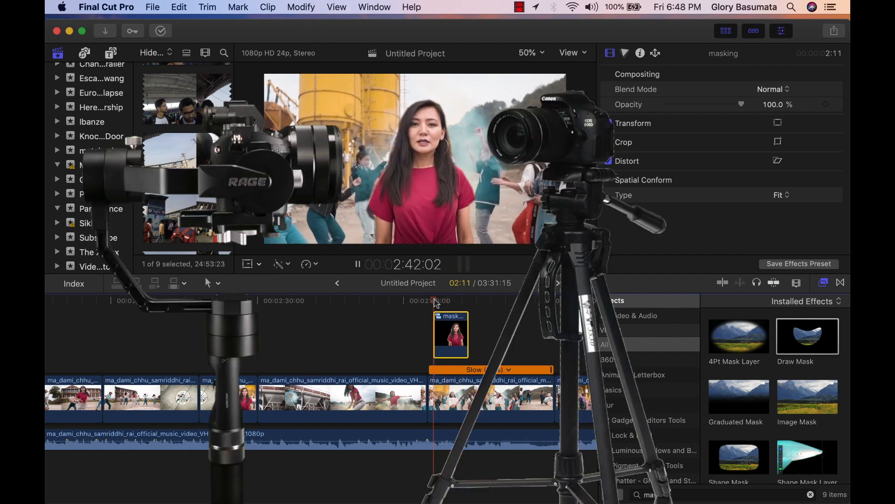
key("space")
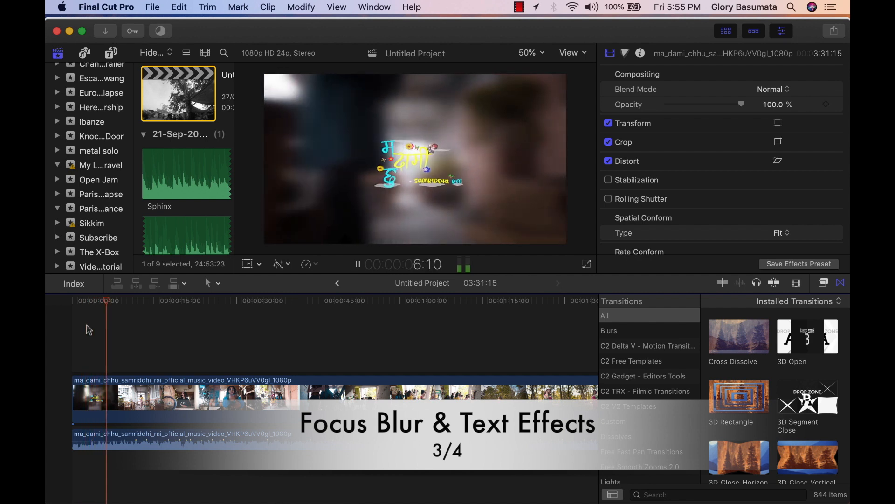
Step: Replay the opening of the music video from the start to examine the focus blur and the title text
key("space")
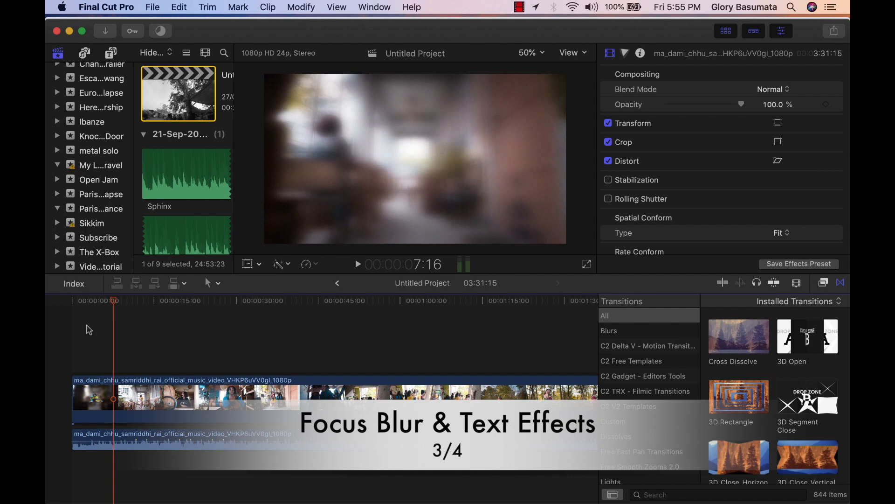
left_click(72, 312)
key("space")
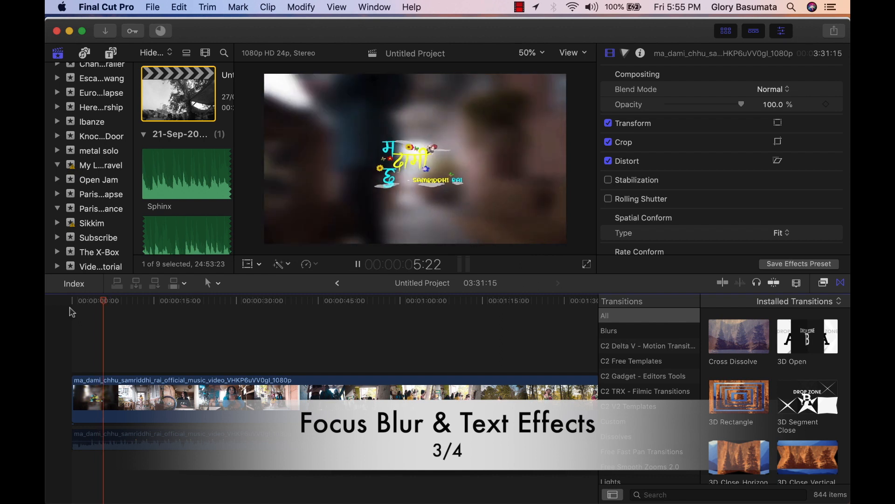
key("space")
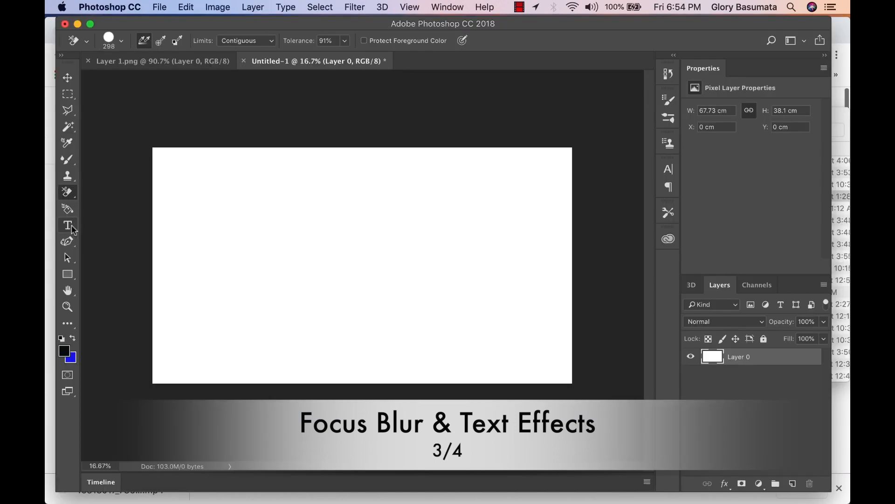
Step: In Photoshop, enter the title text "glorysom vlog" in Avenir Next Regular on the white canvas and select all of it
left_click(68, 225)
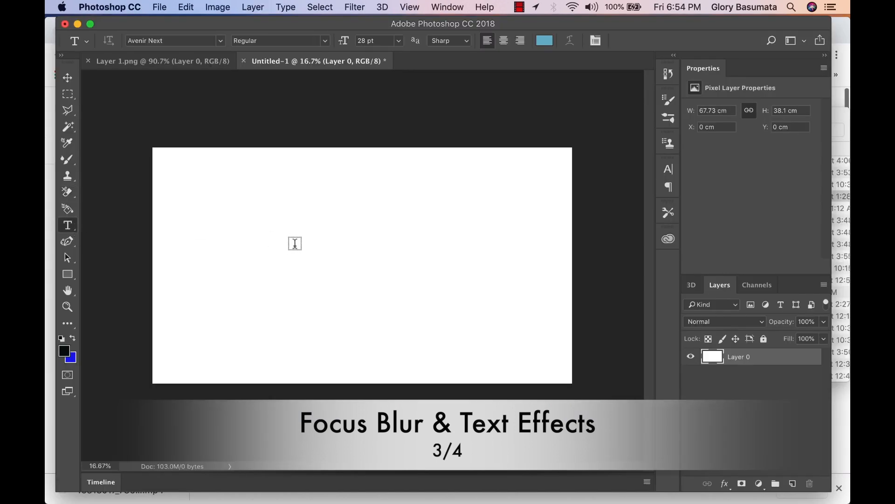
left_click(314, 252)
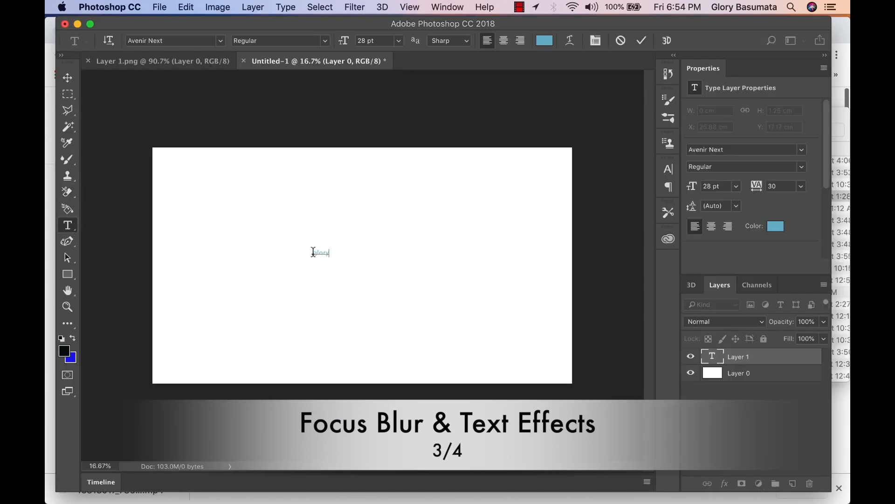
key("super+a")
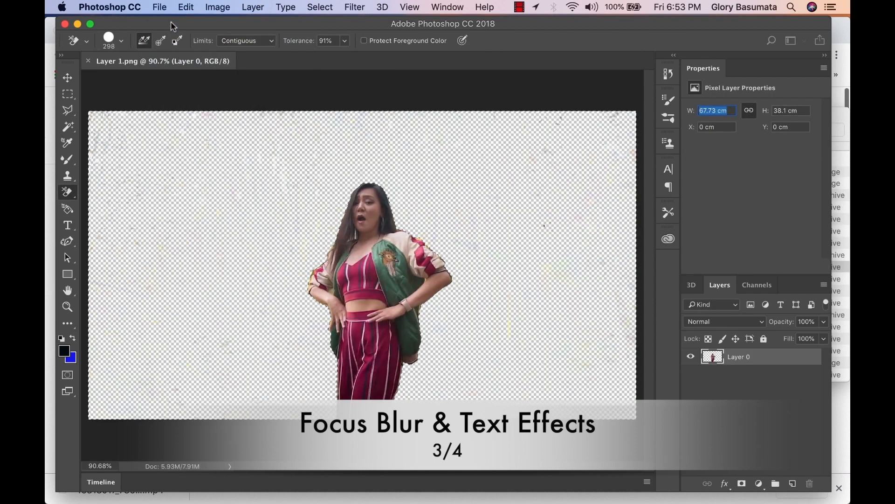
Step: Create a new landscape RGB document measuring 67.73 by 38.1 cm at 300 pixels/inch with a white background
key("super+n")
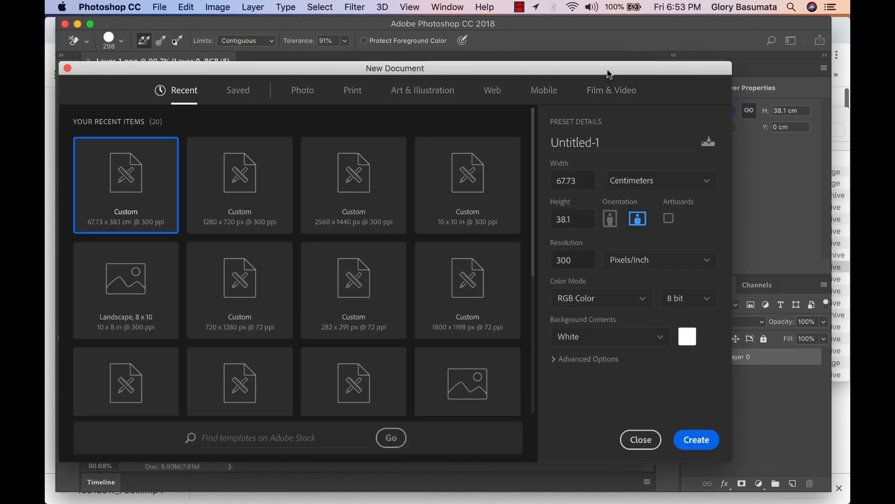
left_click_drag(609, 74, 542, 71)
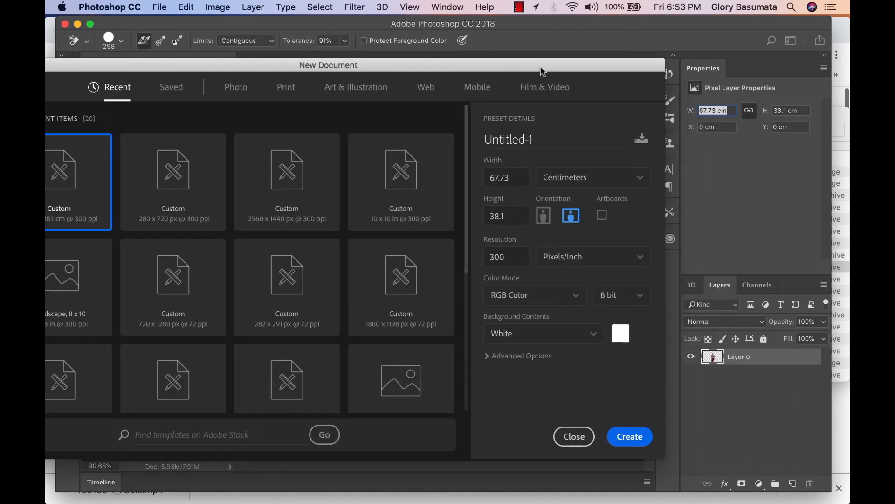
left_click(523, 176)
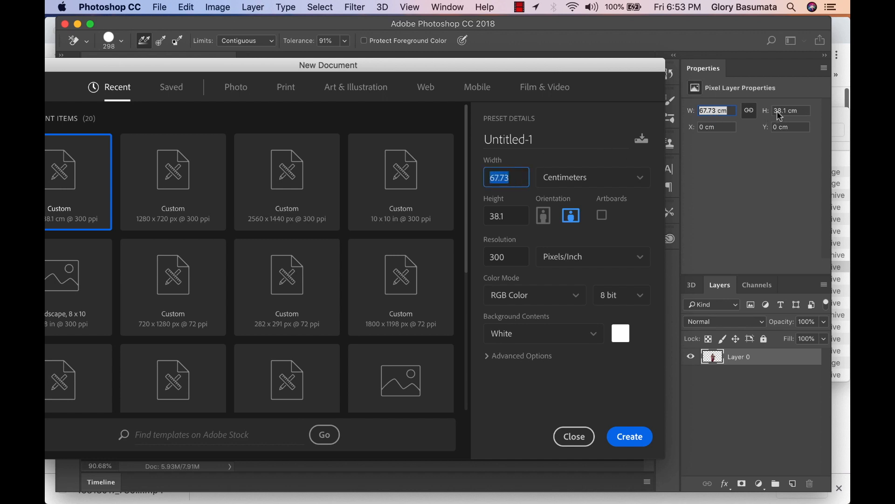
left_click(626, 435)
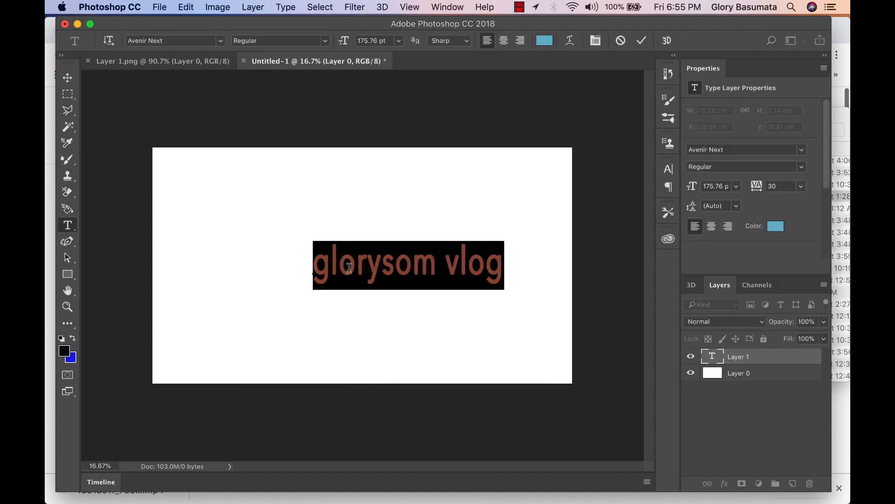
Step: Commit the 175.76 pt "glorysom vlog" text near the canvas centre and hide the white Layer 0
left_click(366, 266)
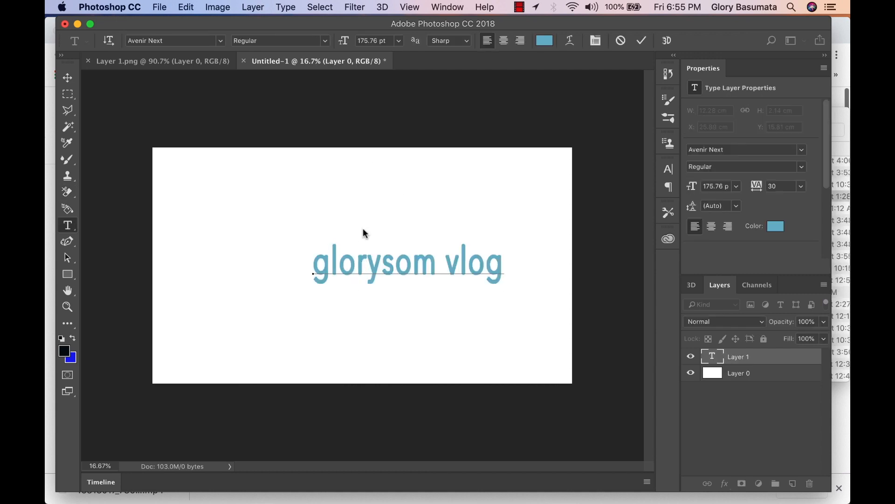
left_click(641, 40)
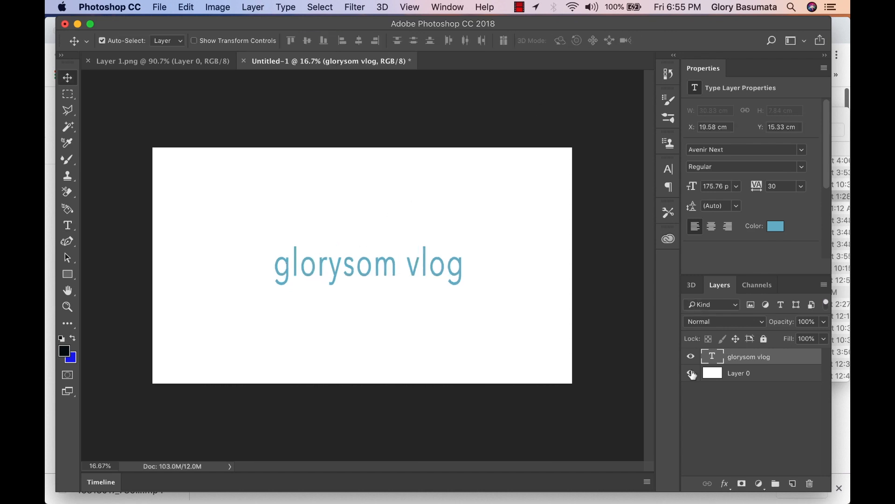
left_click(692, 374)
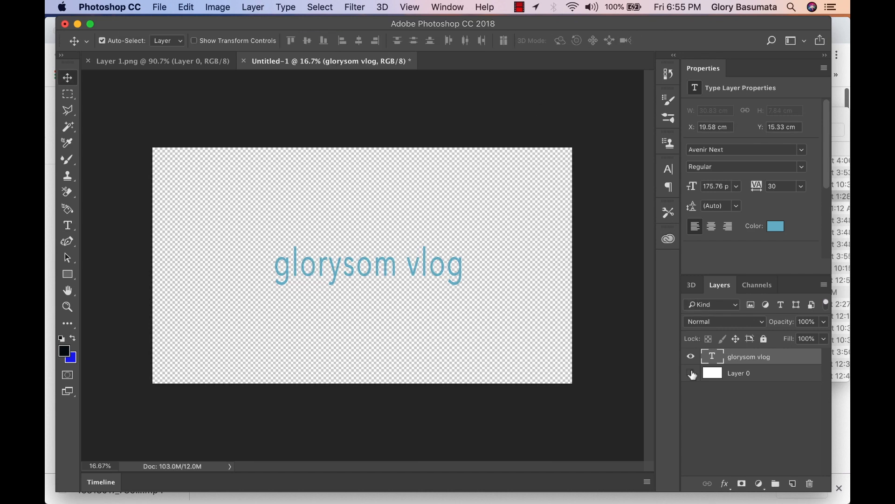
Step: Save the title with its transparent background as intro.png
left_click(159, 7)
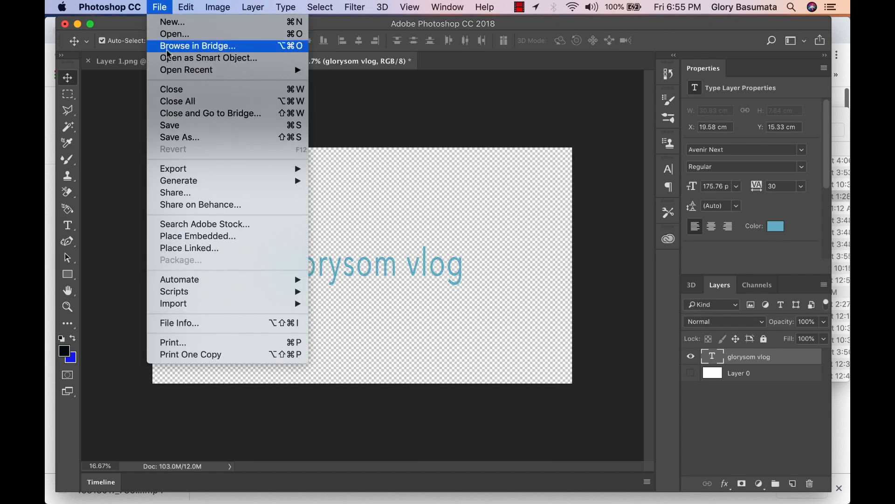
left_click(214, 125)
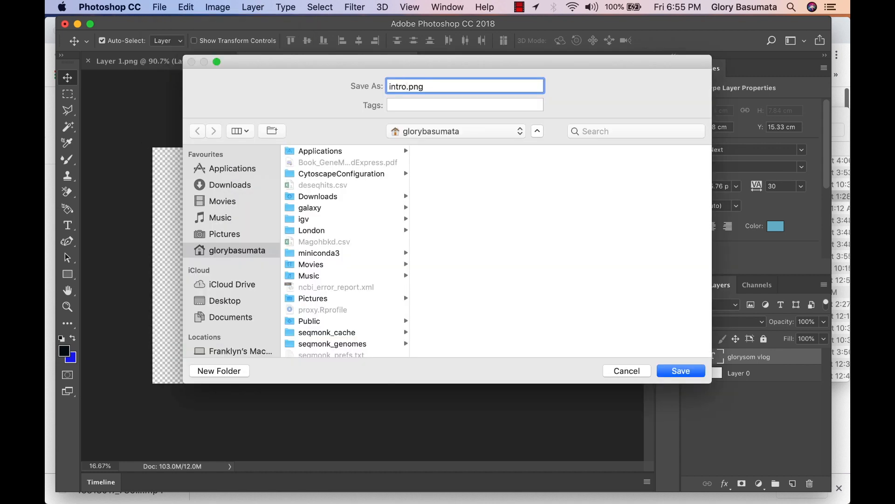
left_click(682, 371)
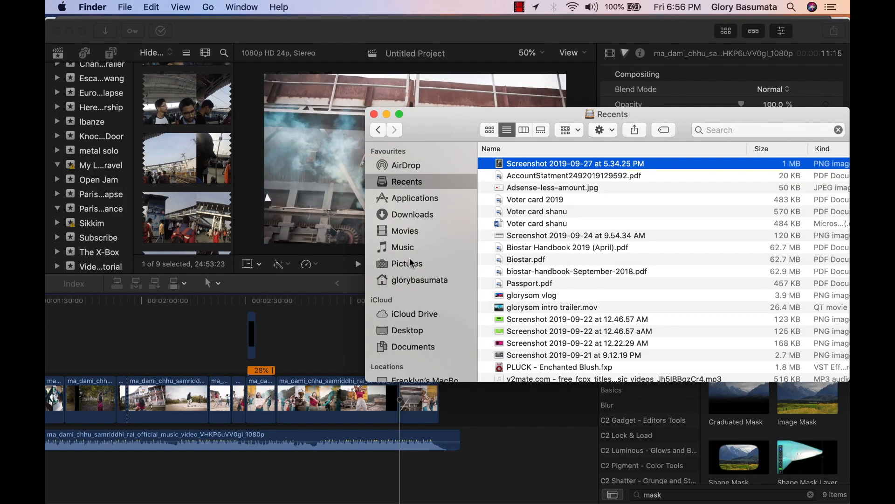
Step: Preview intro.png from the Pictures folder in Finder and place it above the last video clip in the Final Cut Pro timeline
left_click(410, 262)
left_click(674, 243)
key("space")
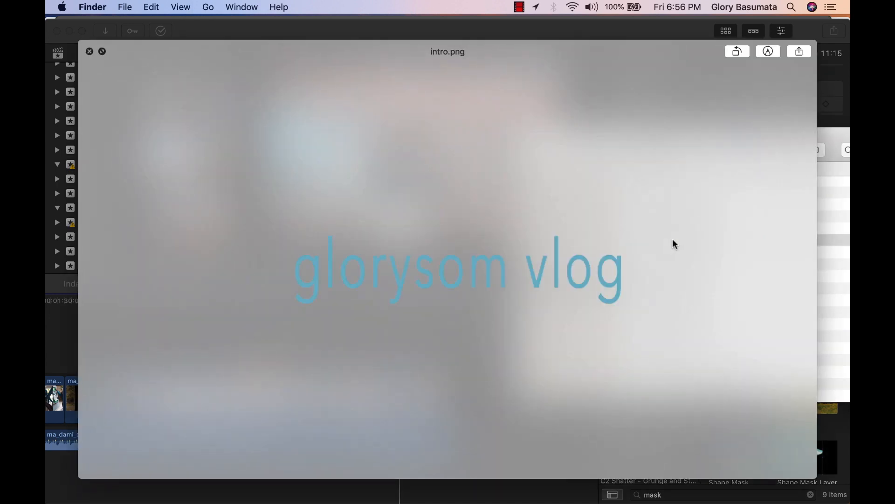
key("space")
left_click_drag(675, 240, 416, 334)
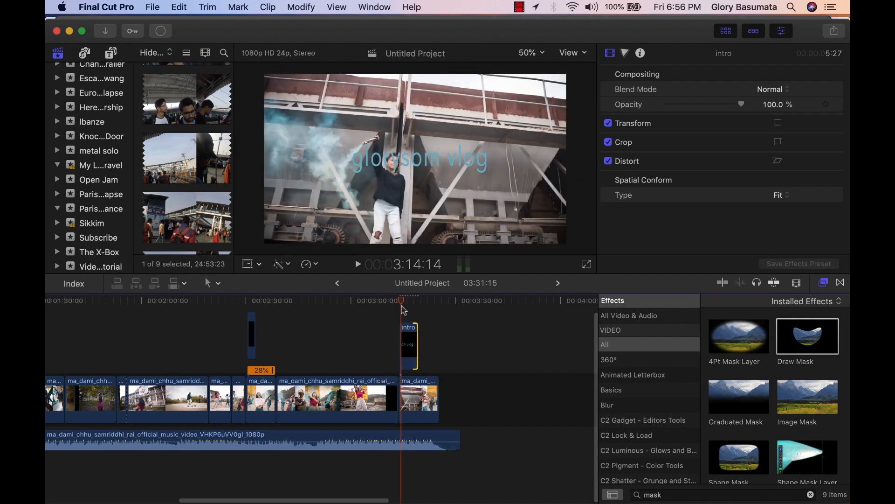
Step: Play the intro title overlay from 3:14:02 and split the video clip beneath it at the title's end
key("super+equal")
key("super+equal")
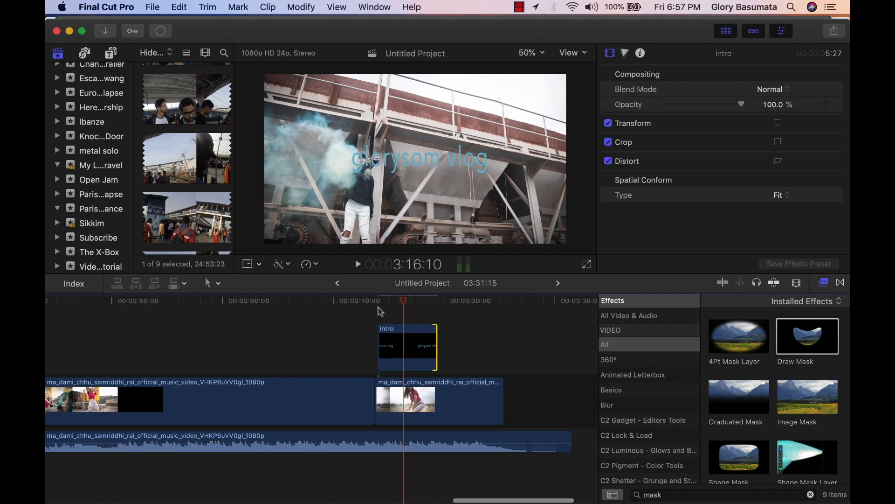
left_click(378, 305)
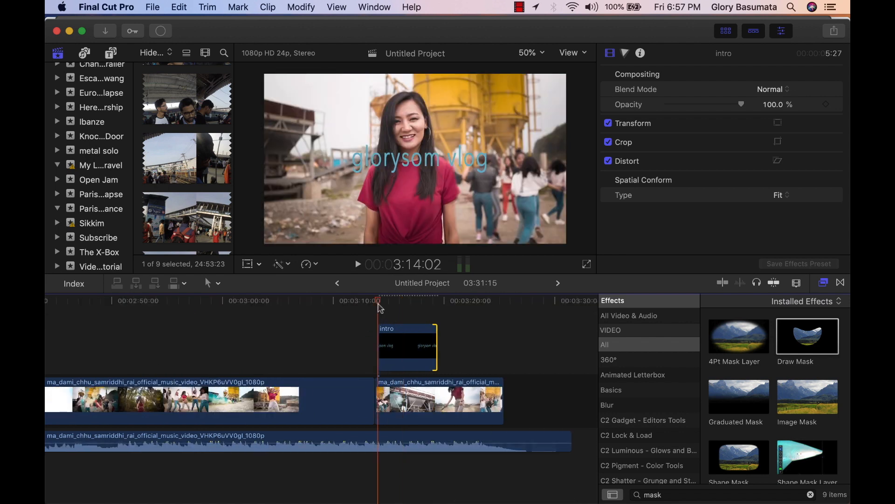
key("space")
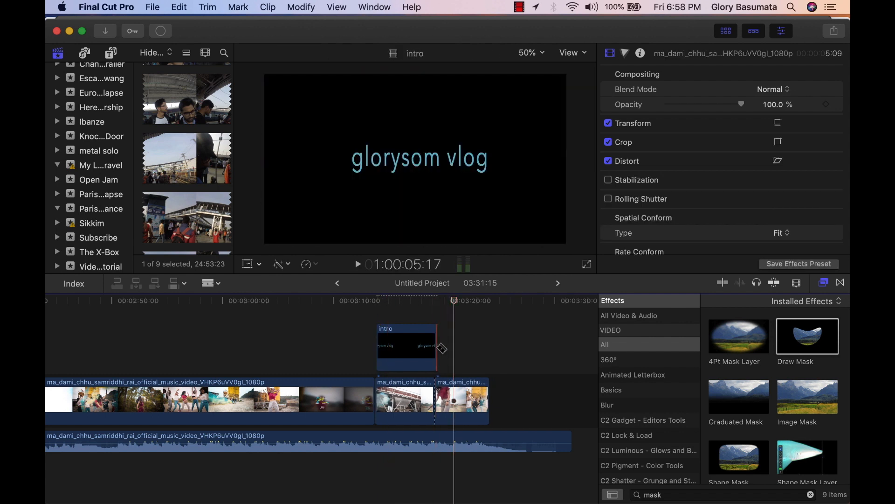
key("super+=")
key("a")
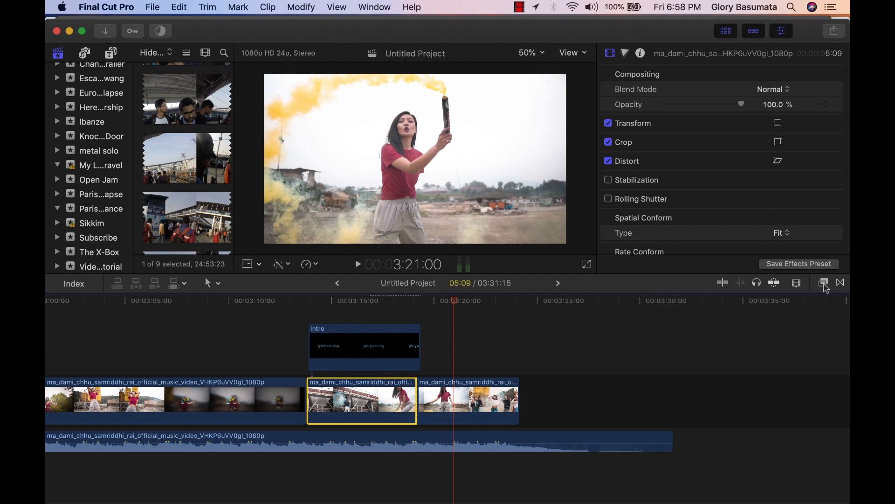
Step: Find the Defocus a4d effect in the installed effects and apply it to the video clip beneath the intro title
left_click(824, 283)
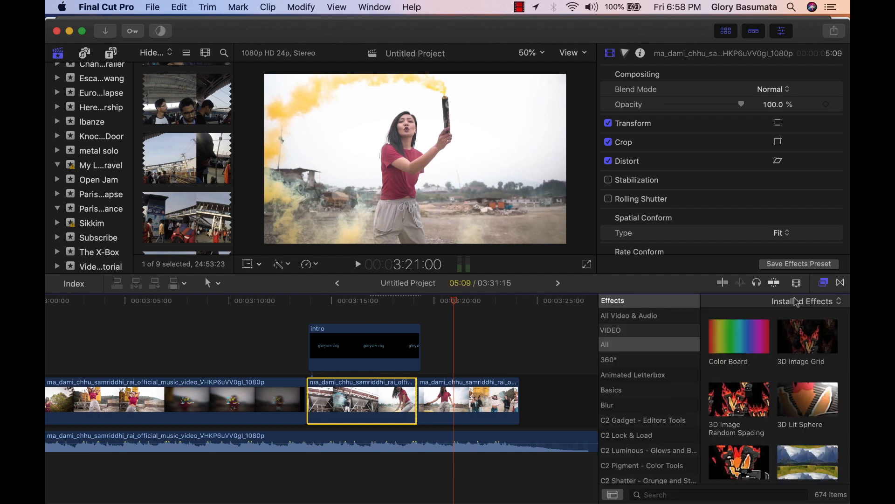
left_click(612, 347)
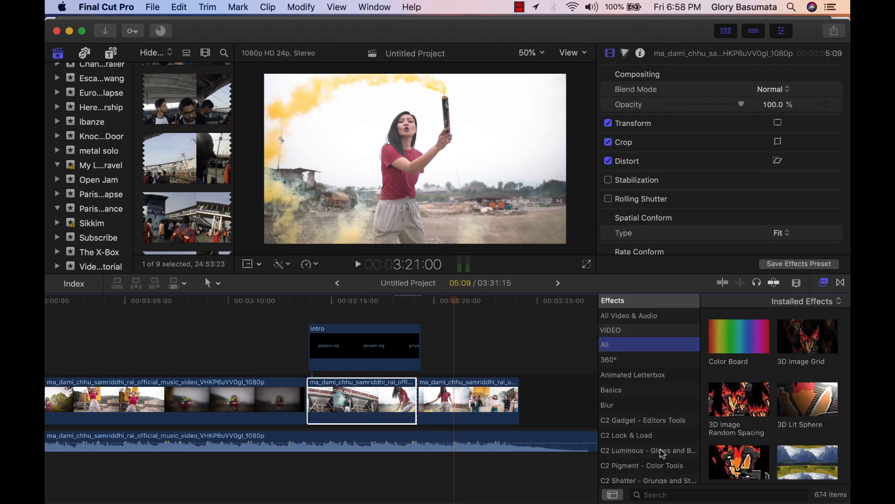
left_click(668, 493)
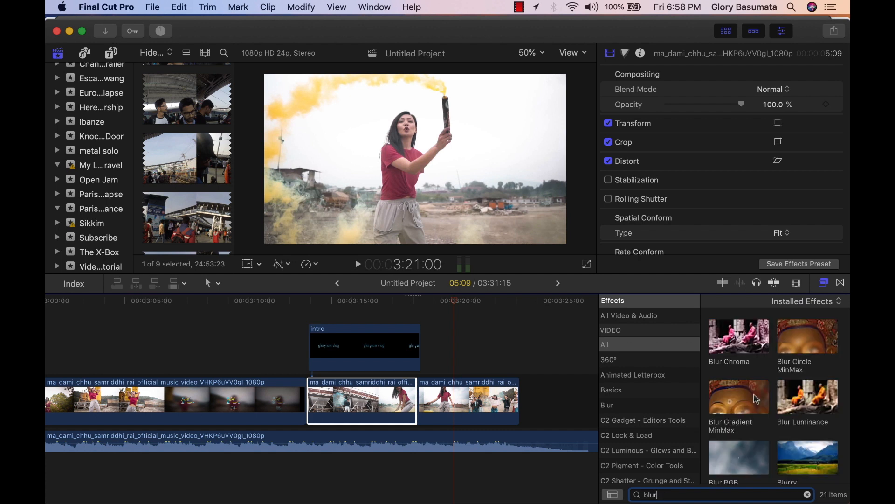
scroll(755, 398, "down", 8)
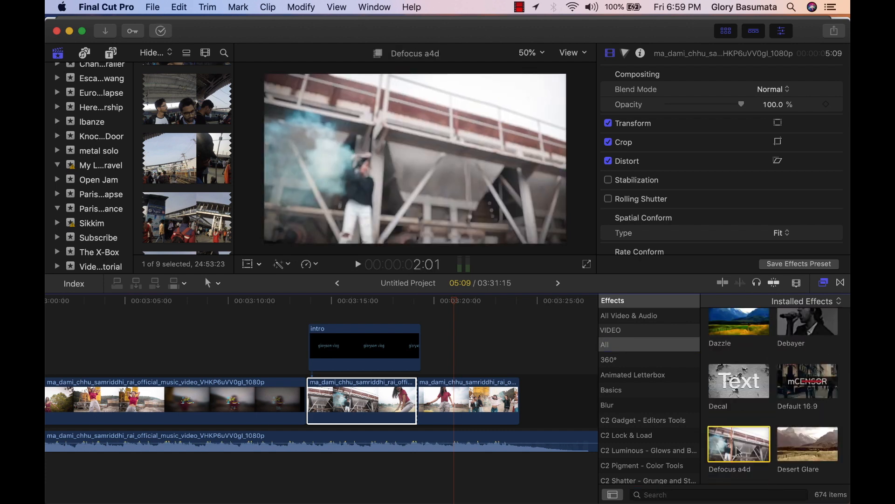
scroll(739, 451, "down", 3)
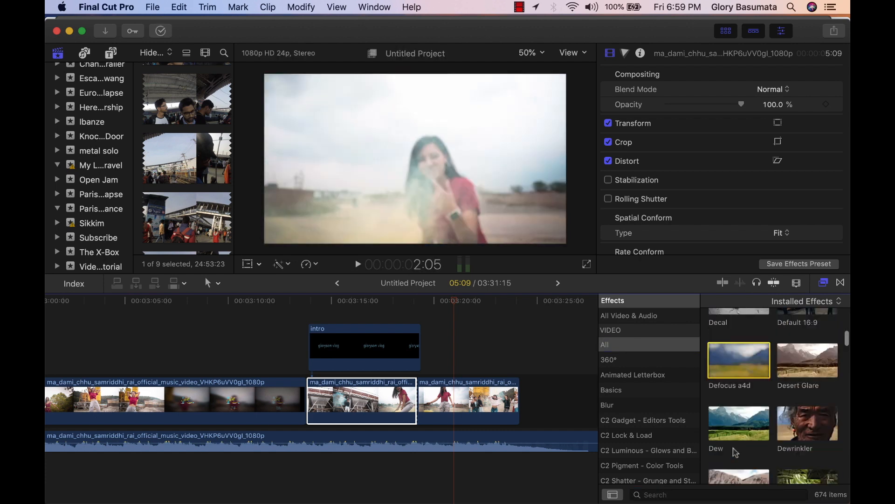
left_click_drag(739, 360, 373, 400)
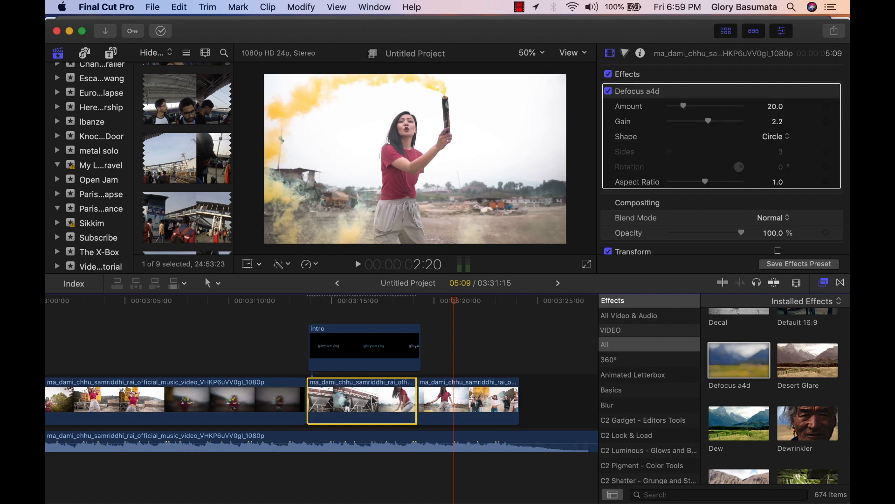
Step: Set the Defocus a4d Amount to 65.85 and play the blurred clip from about 3:14:03
left_click(313, 305)
left_click_drag(684, 106, 715, 107)
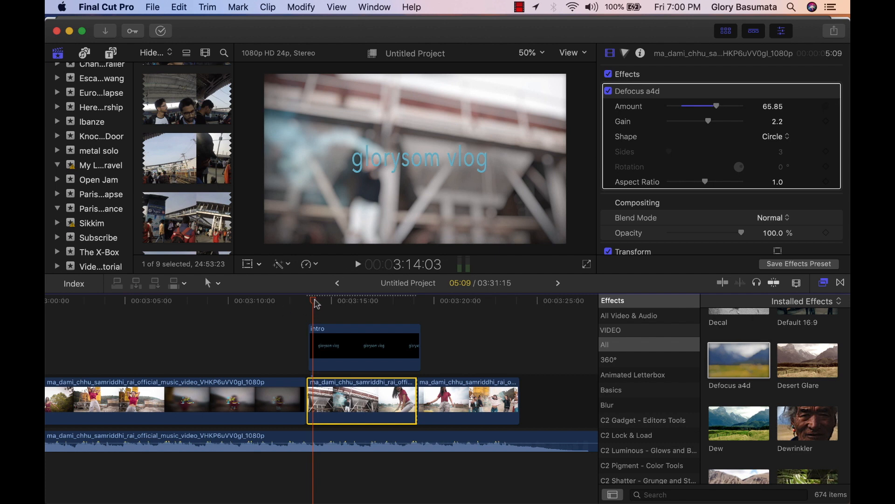
key("space")
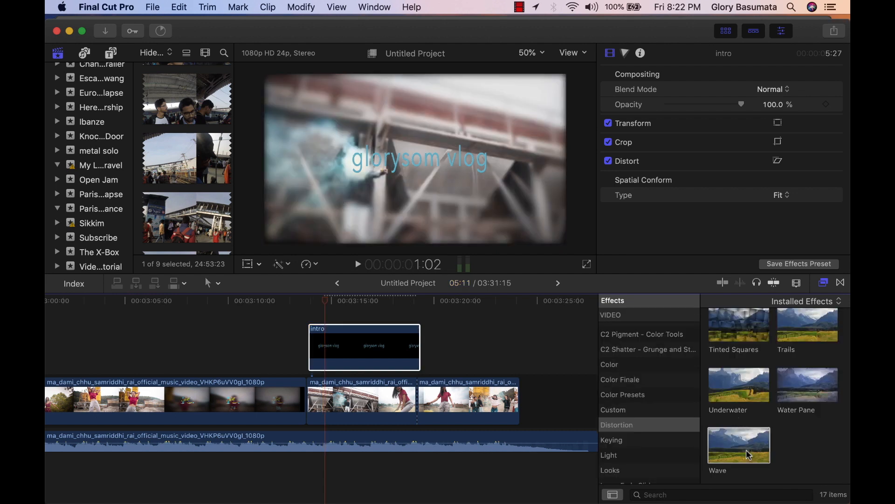
Step: Apply the Wave distortion effect to the intro title and keyframe its Amount at 35.8 at 3:14:18
left_click_drag(749, 455, 378, 347)
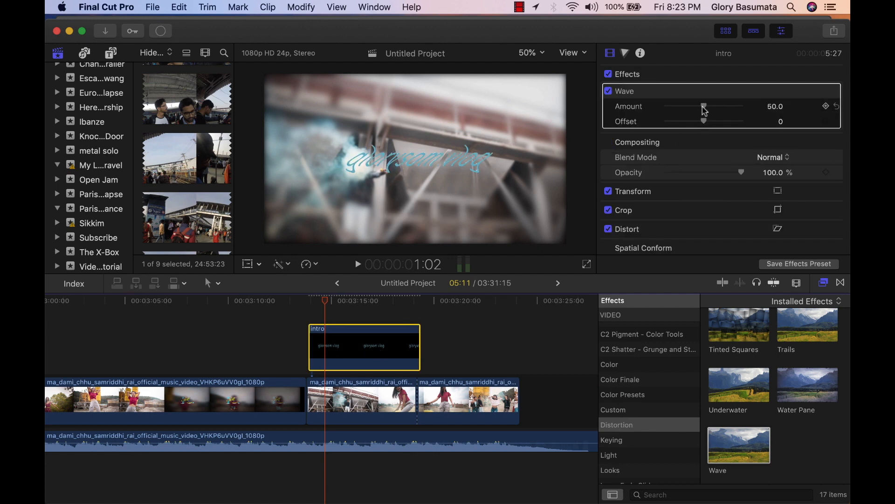
left_click_drag(705, 111, 695, 111)
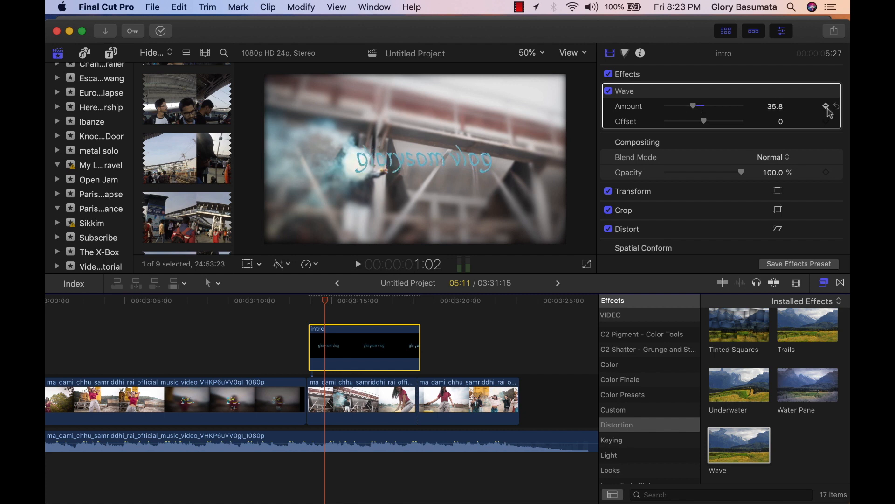
Step: Add a second Wave Amount keyframe of 49.79 at 3:16:04 on the intro title and replay the animation from about 3:14
key("space")
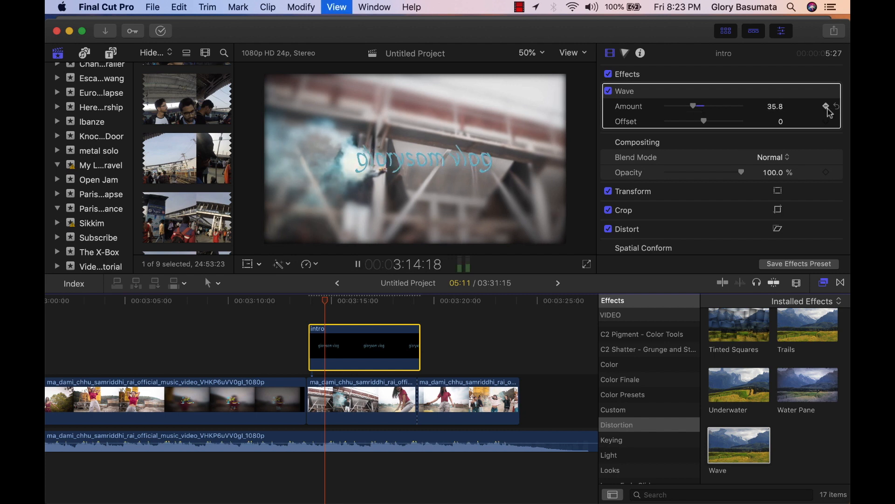
key("space")
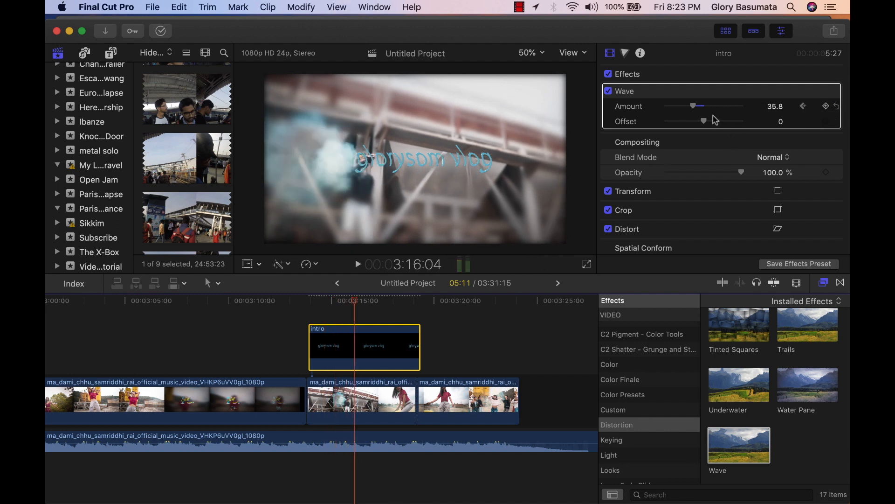
left_click_drag(696, 110, 704, 106)
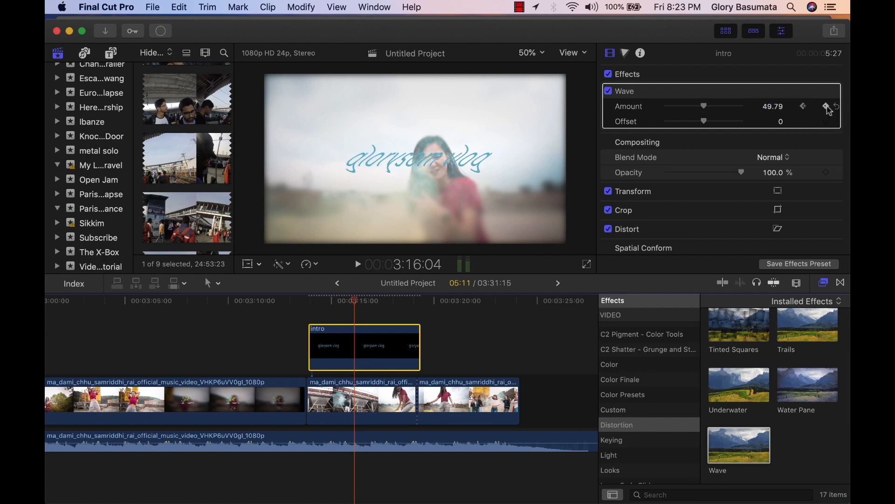
key("space")
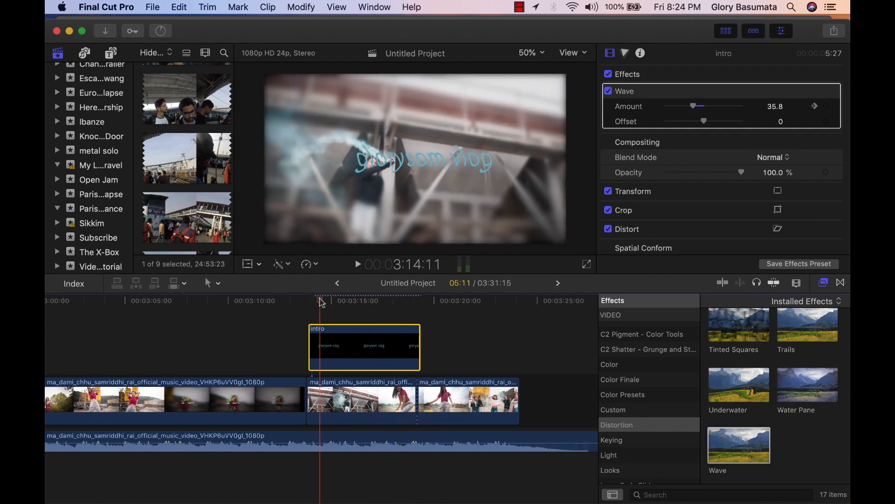
left_click(323, 302)
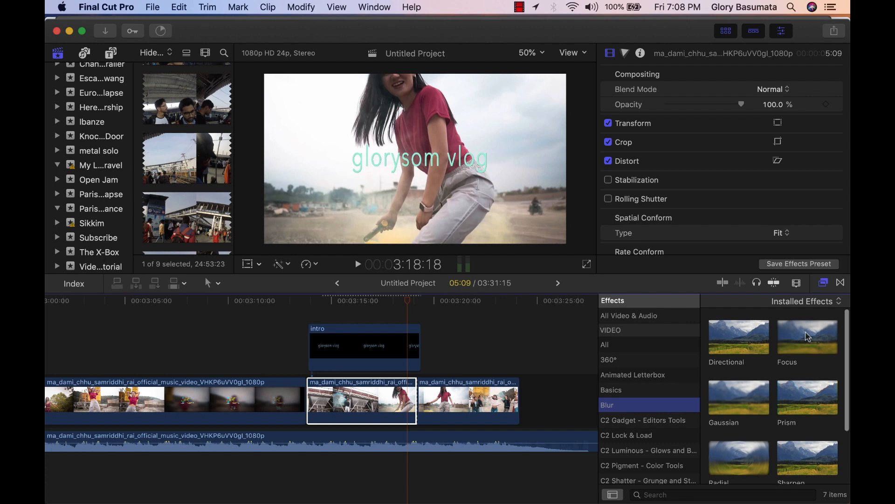
Step: Apply the Focus blur effect to the video clip beneath the intro title and adjust its Amount
left_click_drag(808, 337, 371, 398)
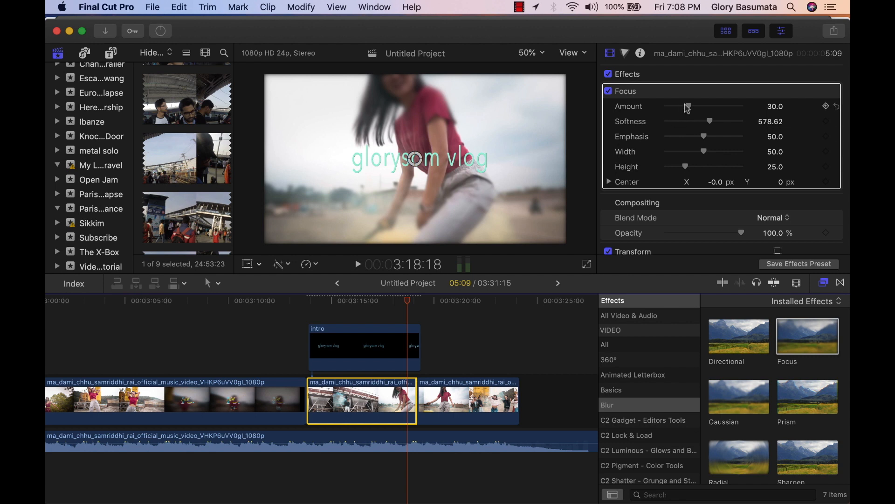
left_click_drag(700, 107, 703, 107)
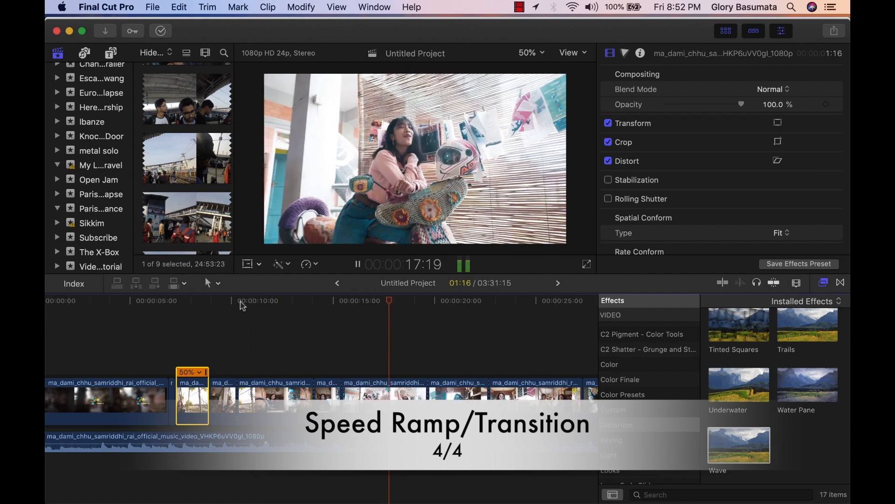
Step: Cut the clip at about 7:06 and again 20 frames further on to isolate a short segment
key("space")
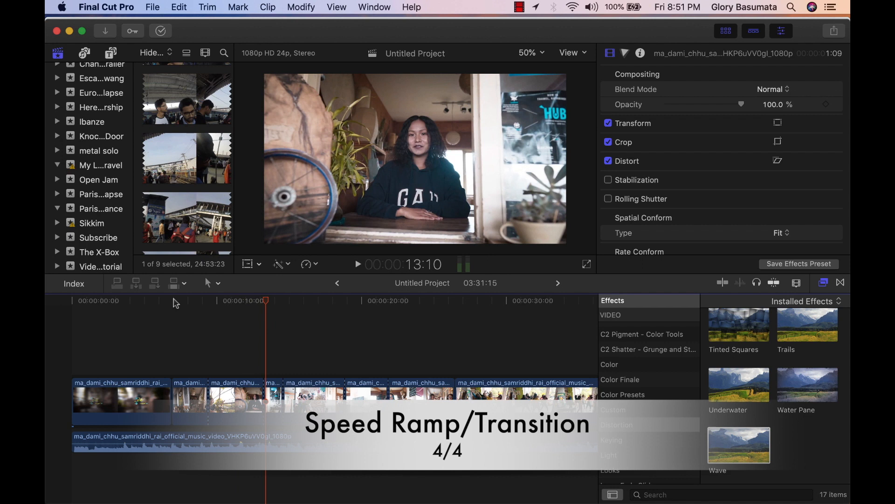
left_click(176, 304)
key("space")
key("space")
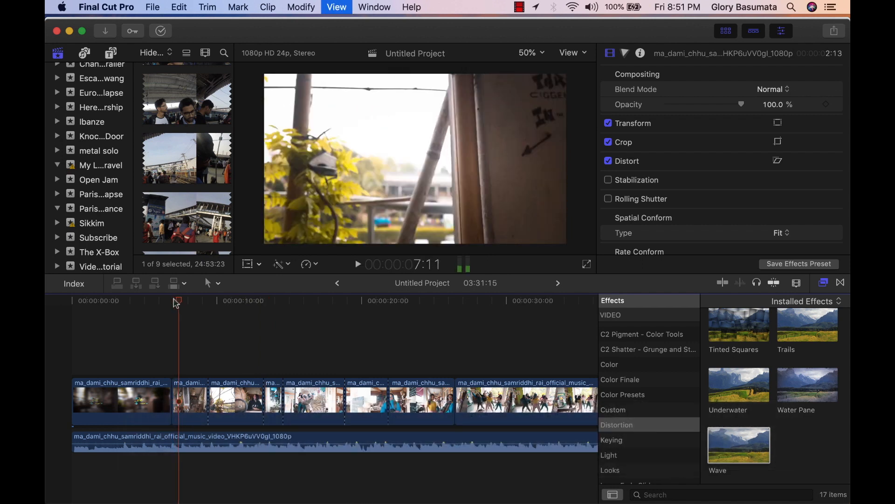
key("super+equal")
key("b")
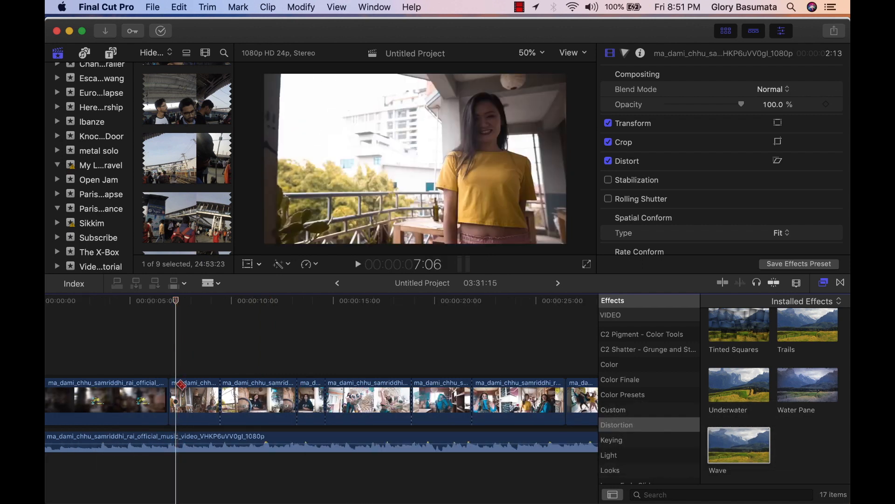
left_click(177, 399)
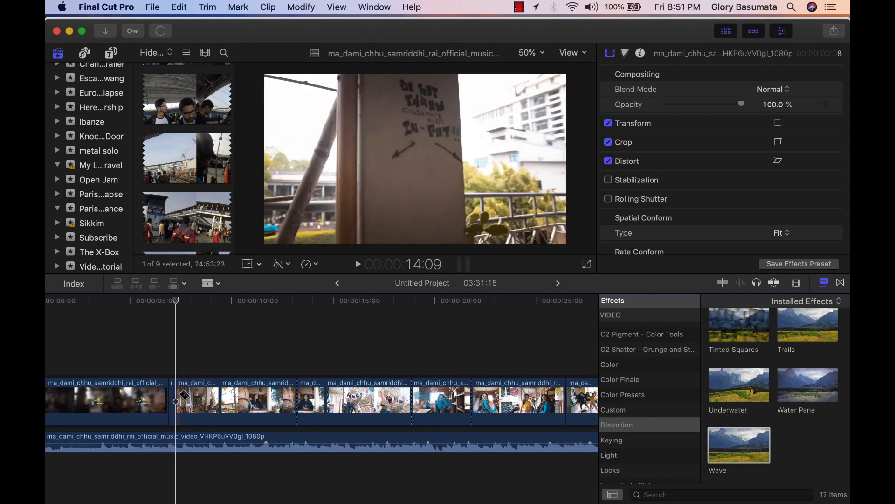
left_click(193, 399)
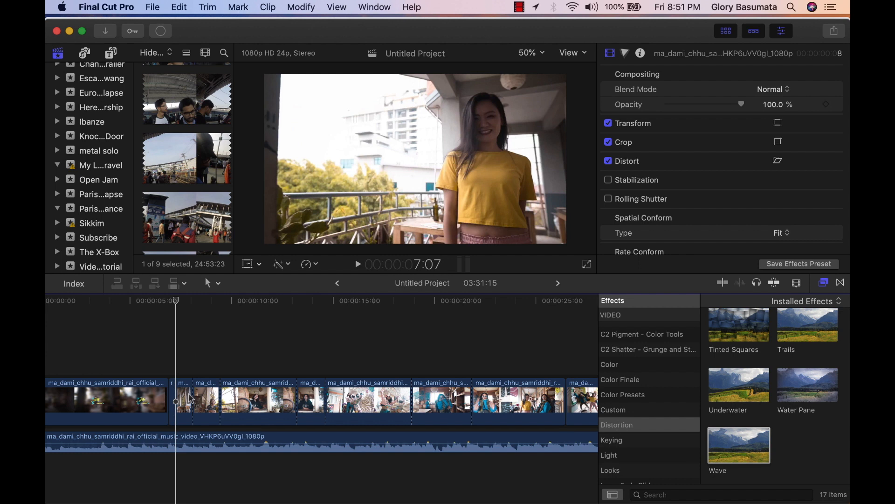
Step: Slow the isolated 20-frame segment to 50% and play it back from just before its start
left_click(187, 400)
left_click(310, 264)
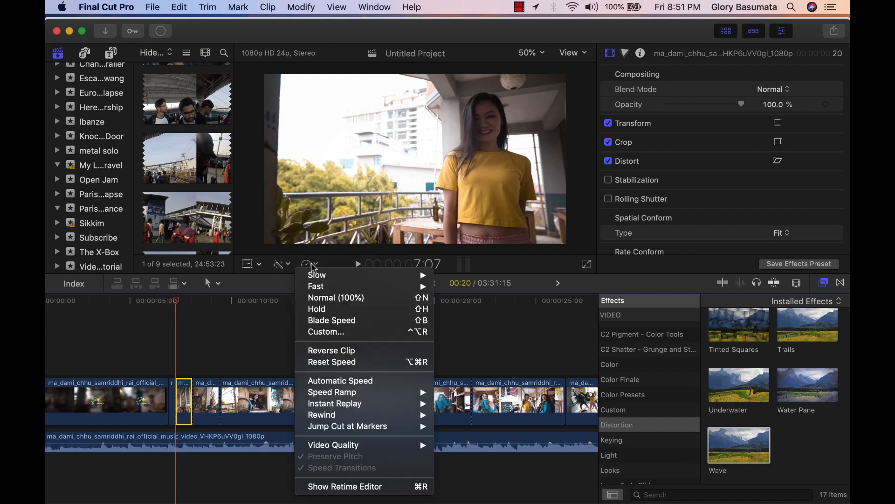
left_click(451, 278)
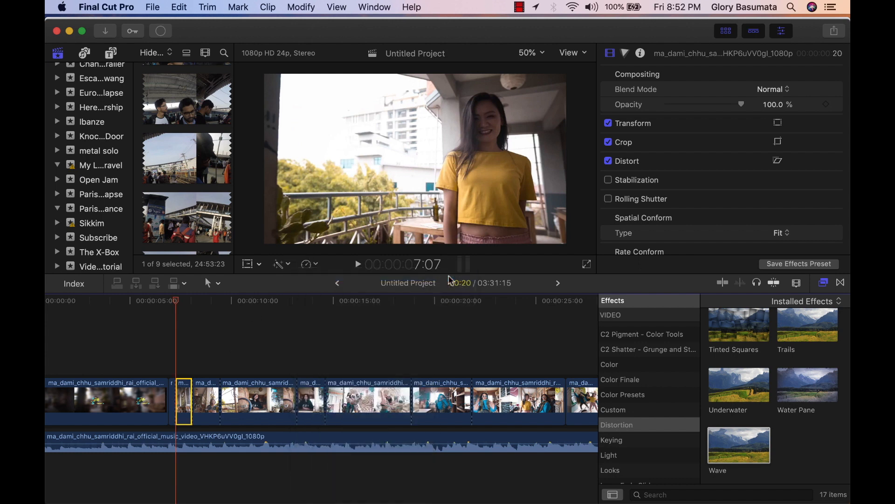
key("space")
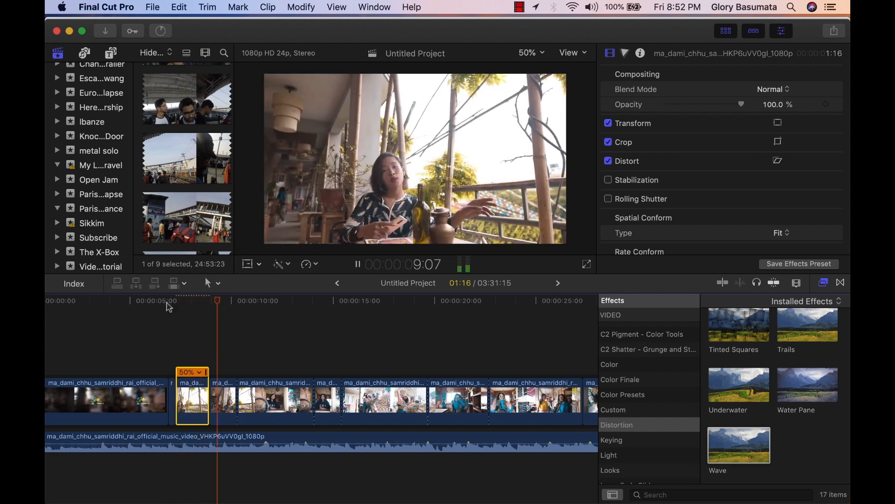
left_click(168, 304)
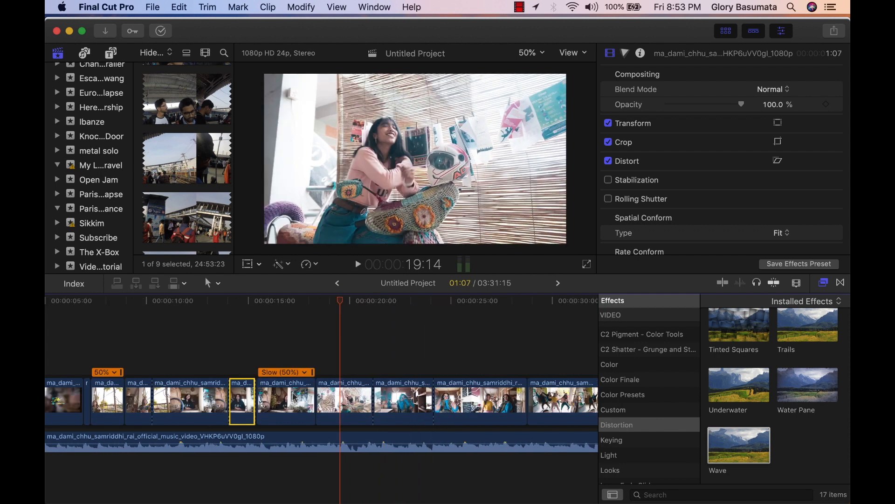
Step: Combine the 50% slow clip and its two neighbouring clips into a compound clip named speedramp and play it from 14:04
left_click(295, 397, "super")
left_click(325, 397, "super")
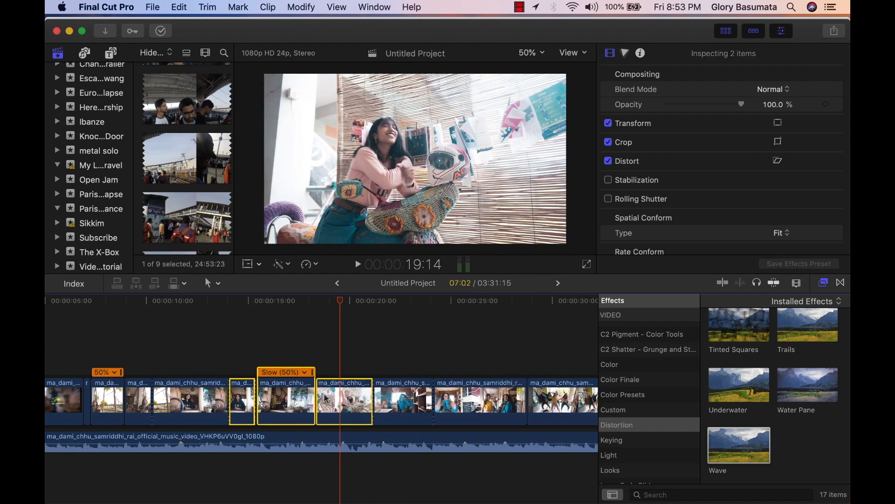
right_click(294, 405)
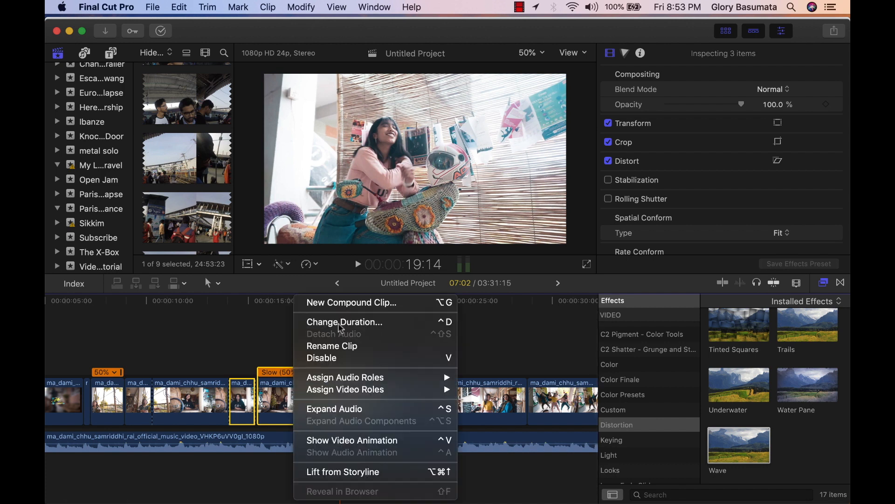
left_click(352, 303)
type("speedramp")
key("Return")
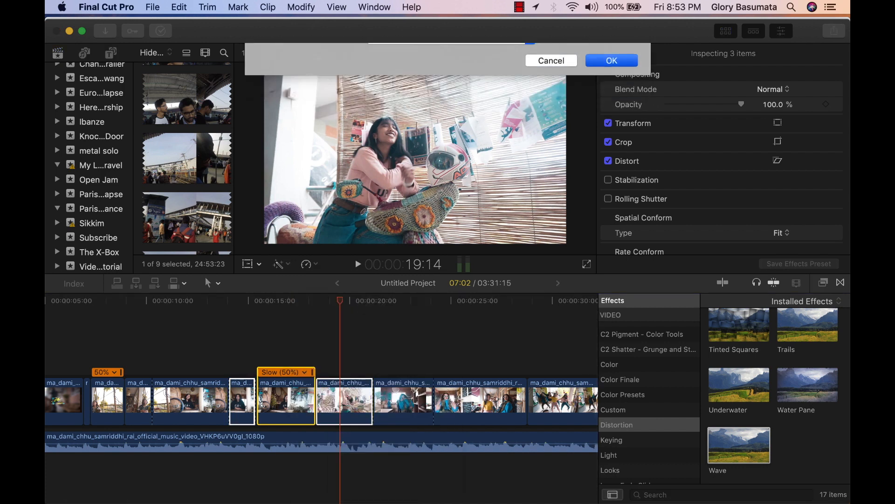
left_click(234, 308)
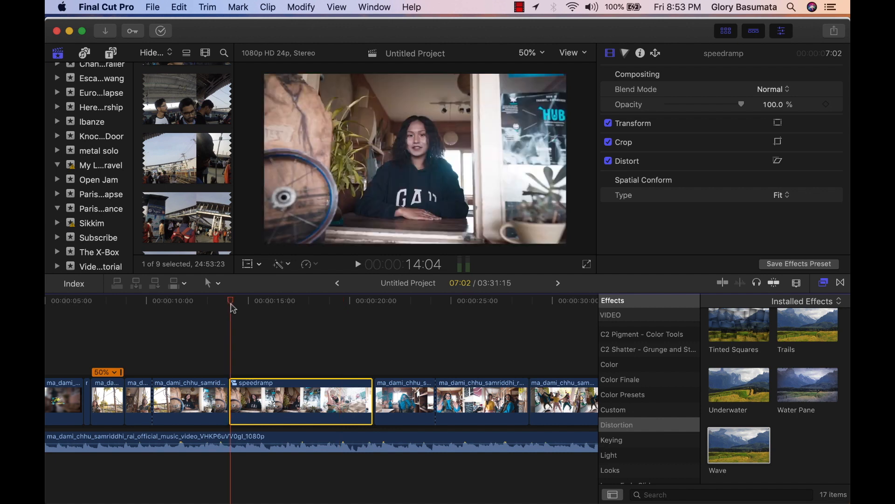
key("space")
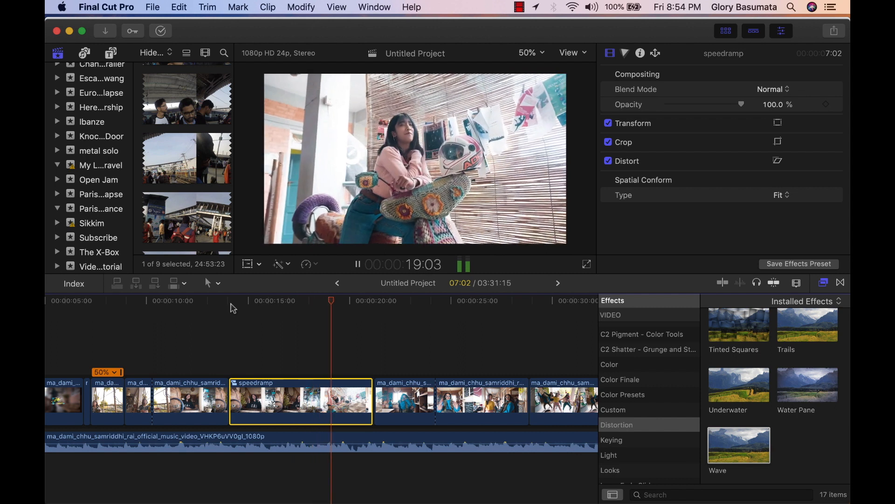
Step: Cut the speedramp compound clip at 16:16 and again 2:05 further on to isolate its middle section
key("b")
left_click(281, 389)
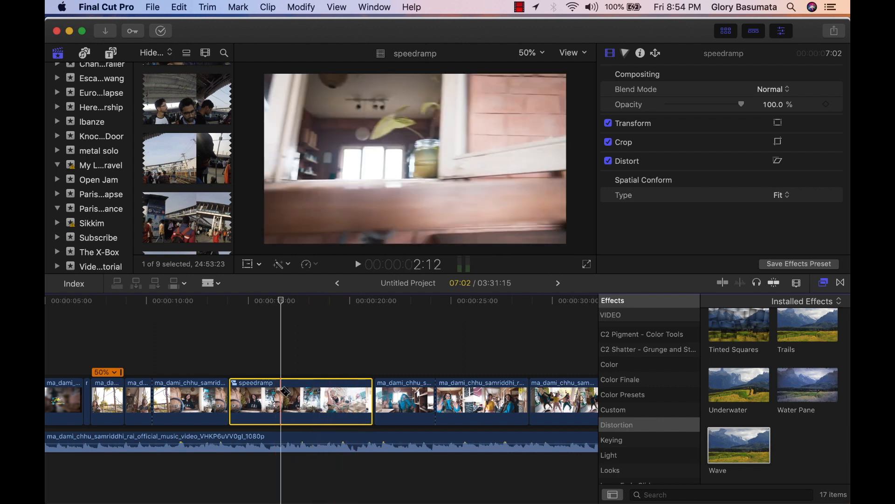
left_click(281, 392)
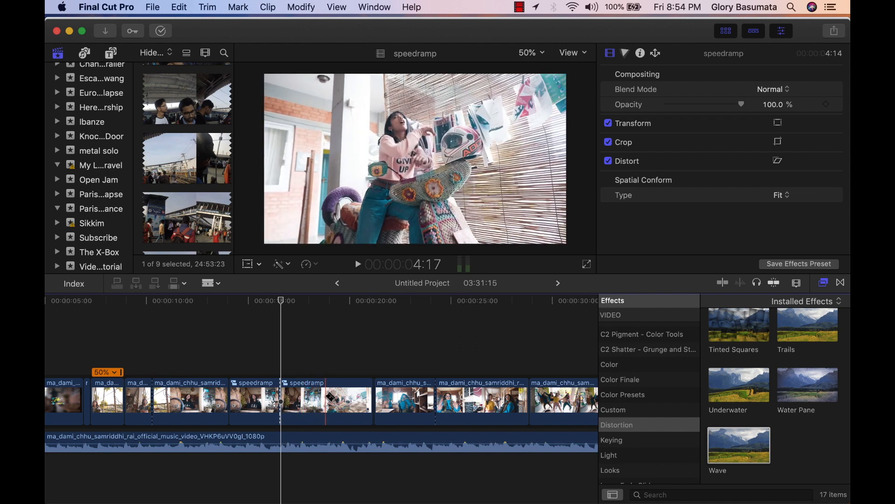
left_click(326, 397)
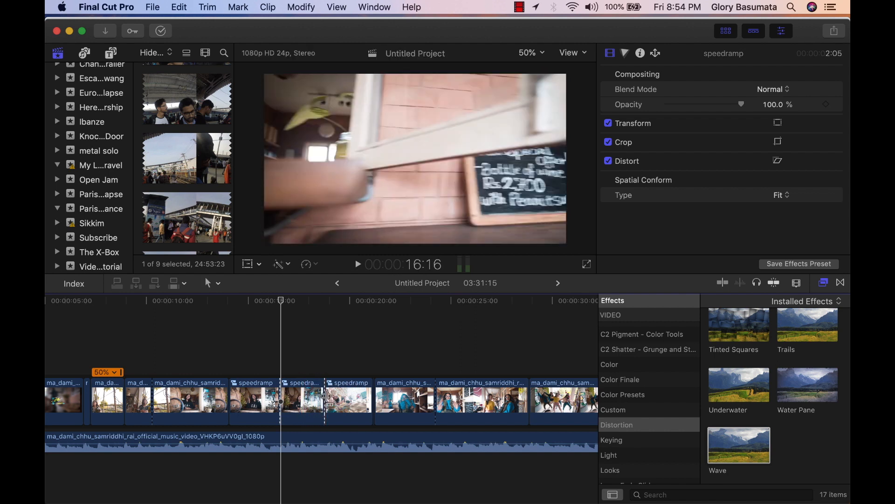
Step: Speed the middle section of the speedramp clip up to 2x and play the ramp from the section before it
left_click(302, 401)
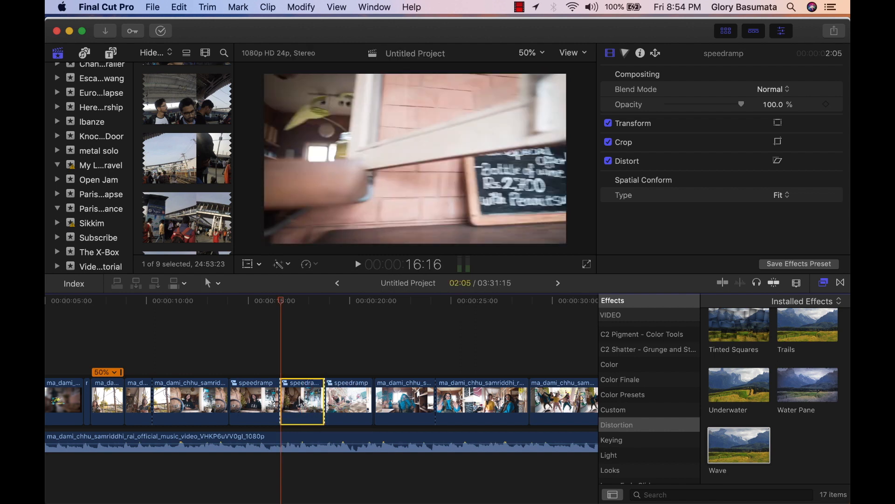
left_click(311, 265)
mouse_move(410, 290)
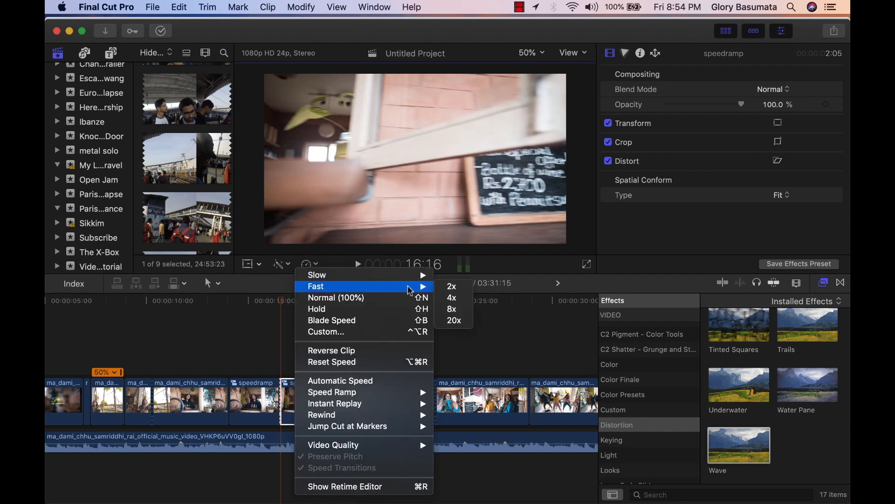
left_click(443, 287)
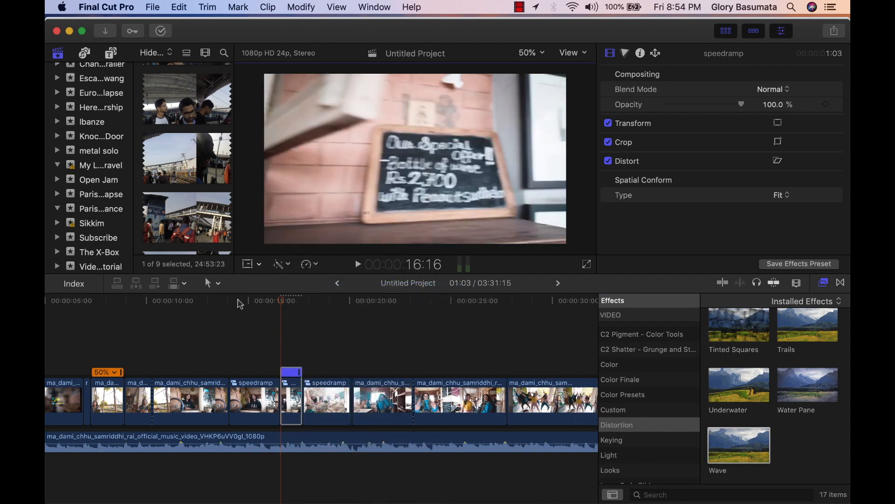
left_click(239, 304)
key("space")
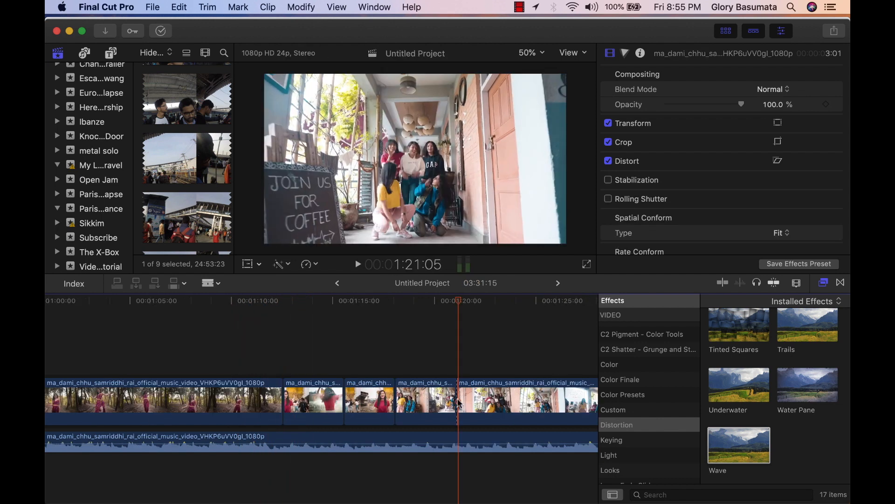
Step: Cut the group-shot clip at 1:22:18 and speed the piece before the cut up to 2x
key("space")
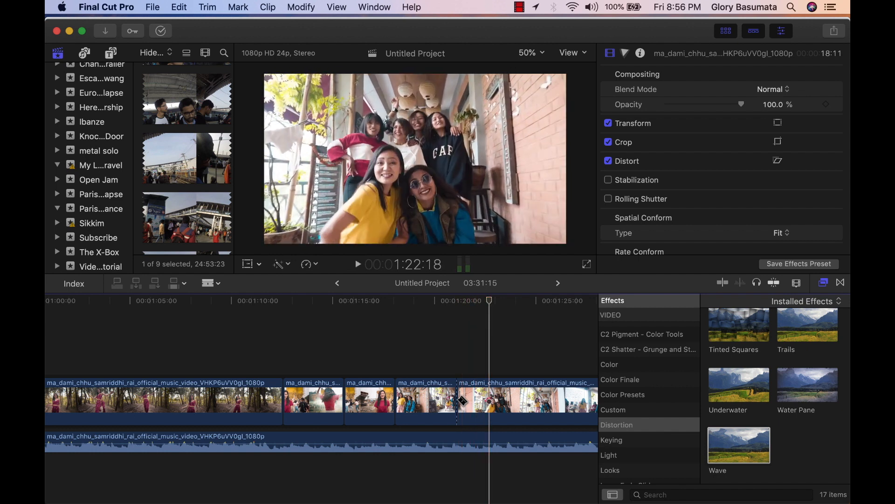
left_click(489, 402)
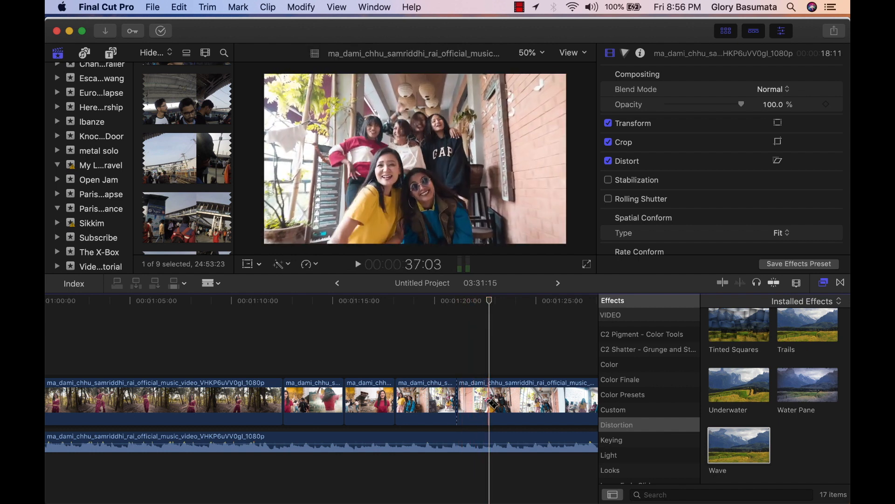
left_click(471, 404)
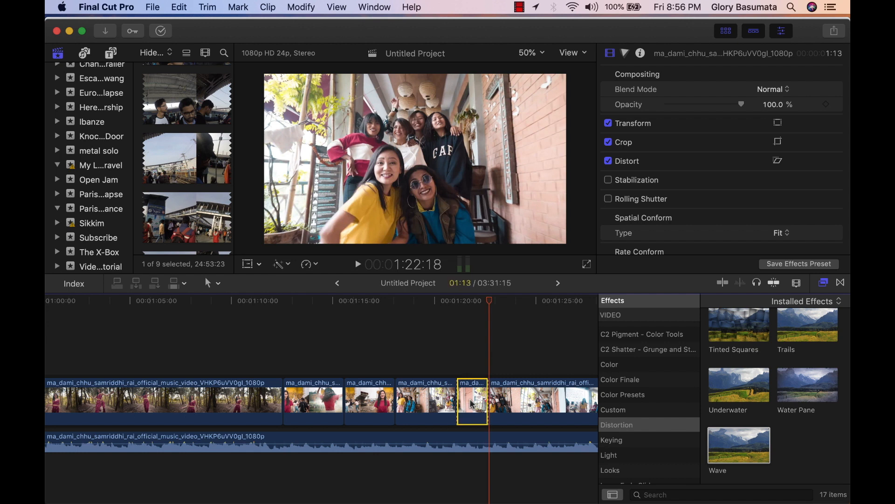
left_click(321, 265)
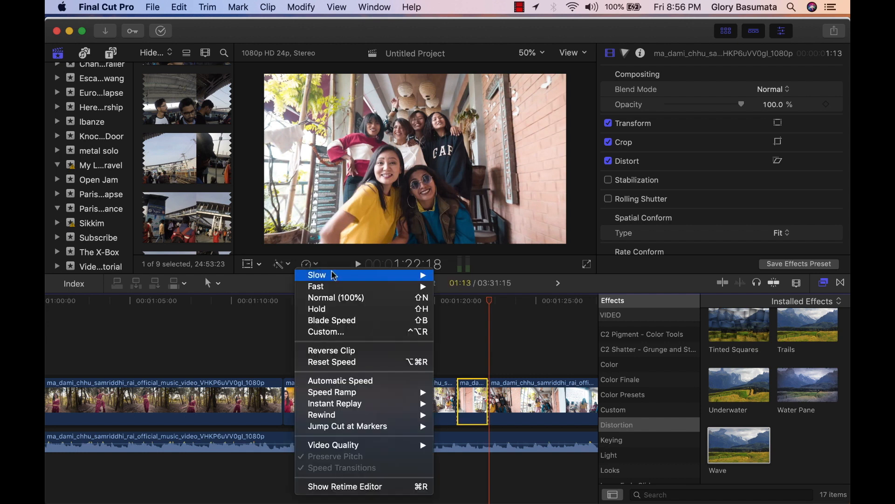
mouse_move(422, 288)
left_click(450, 286)
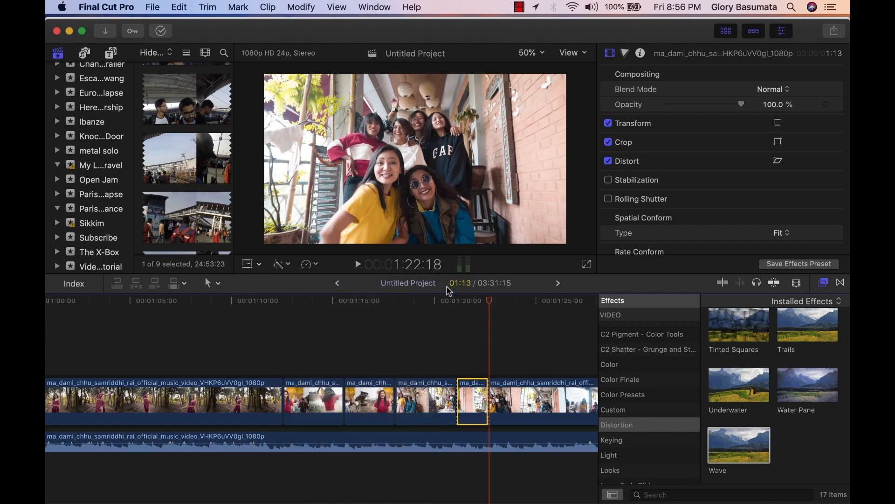
Step: Play the sped-up group-shot piece from 1:20:06 through to about 1:22:08
left_click(440, 304)
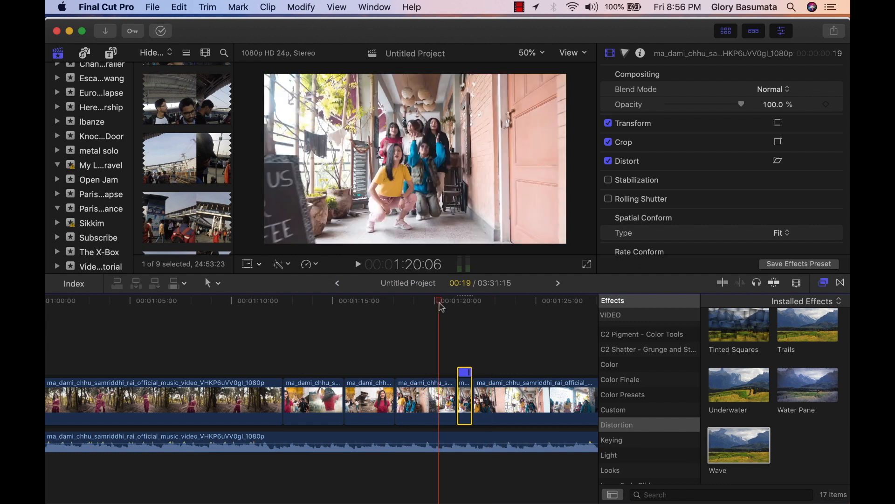
key("space")
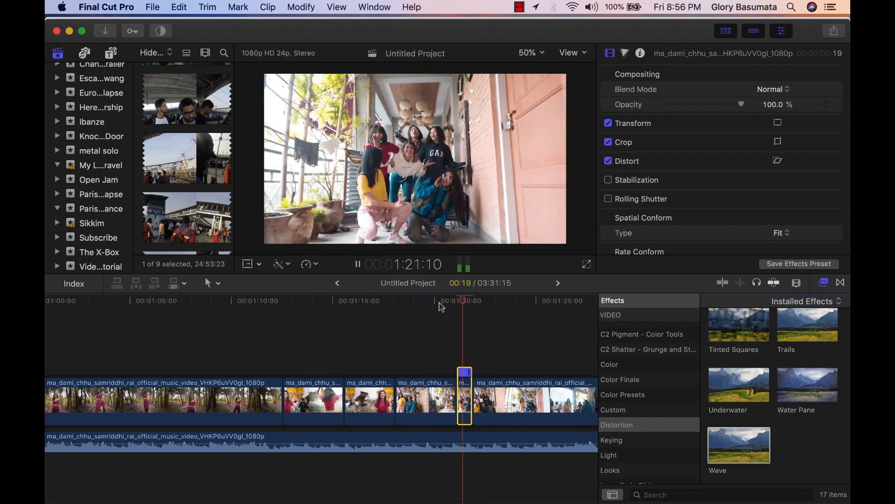
key("space")
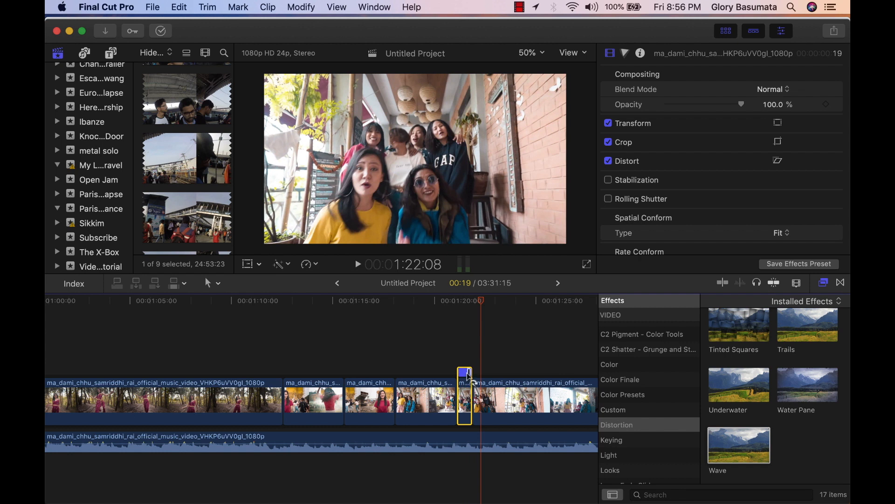
Step: Retime the sped-up group-shot piece faster, shortening it to 8 frames, and replay it from just before 1:20:00
key("super+equal")
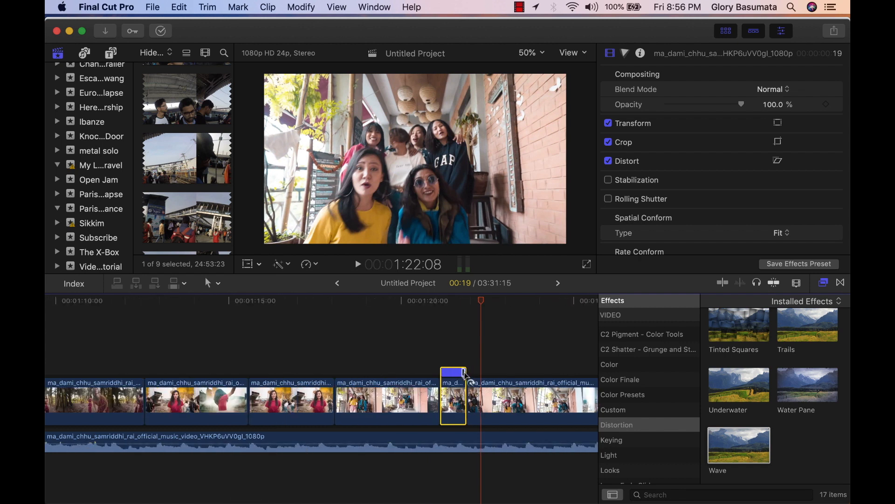
left_click_drag(466, 374, 450, 375)
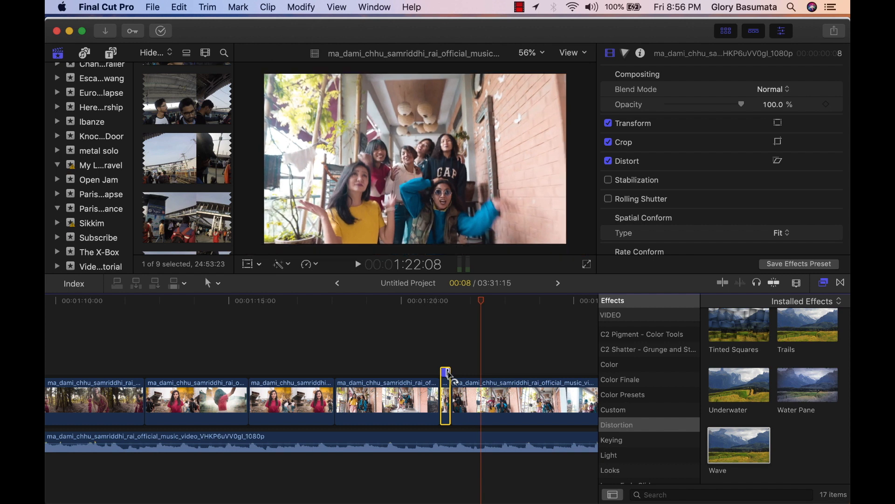
left_click(390, 307)
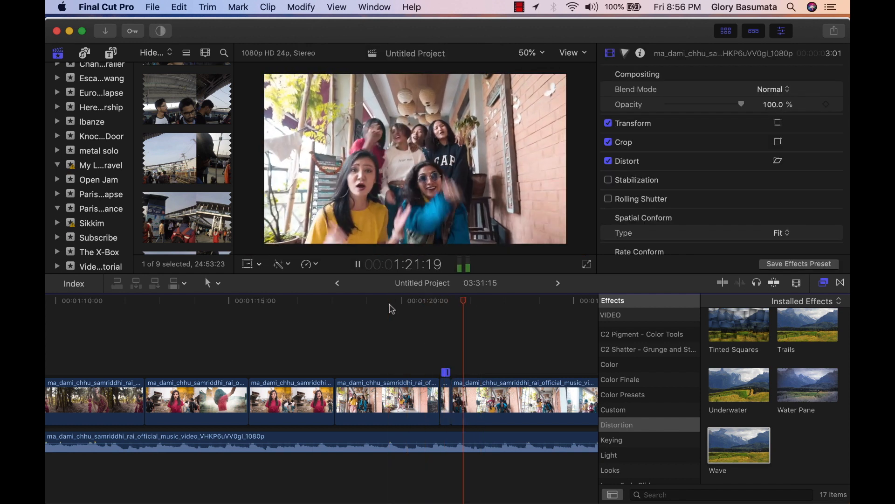
left_click(390, 307)
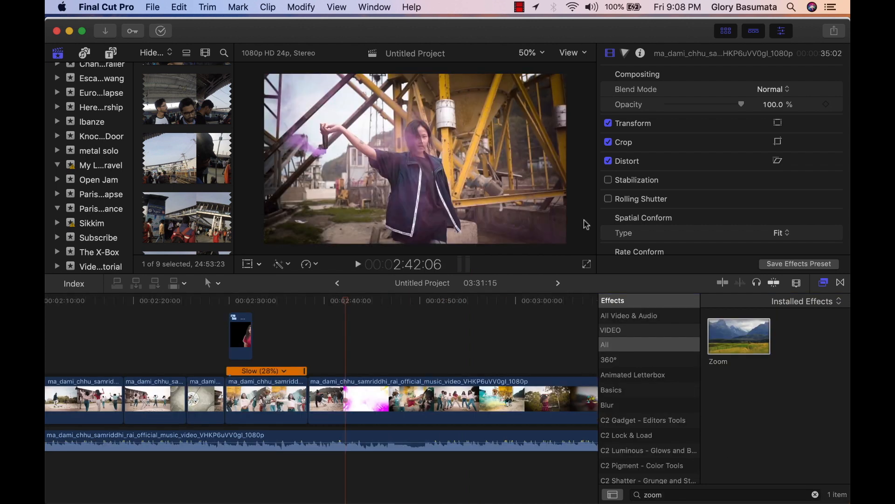
Step: Play the purple-smoke shot and its flash transition from 2:41:21 through to about 2:45:13
key("space")
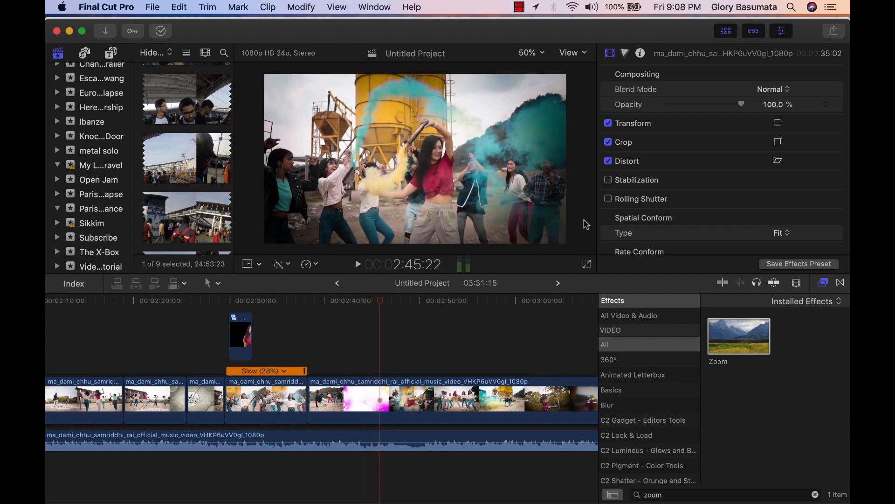
left_click(343, 303)
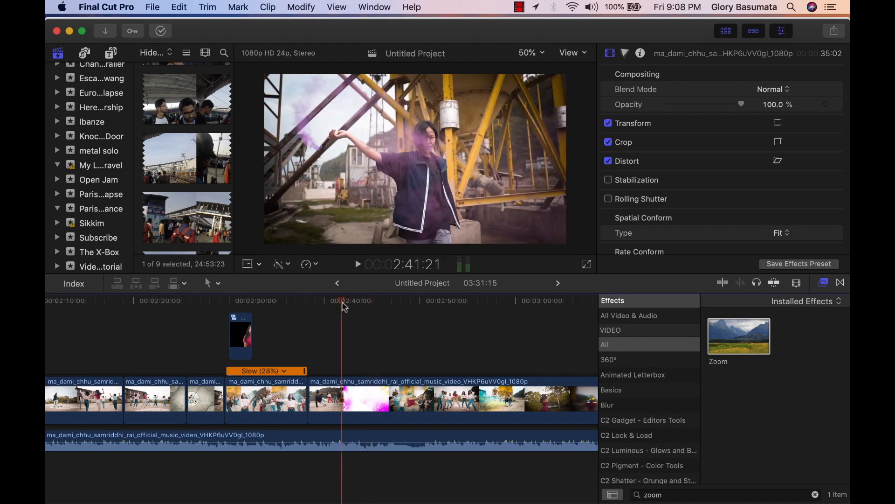
key("space")
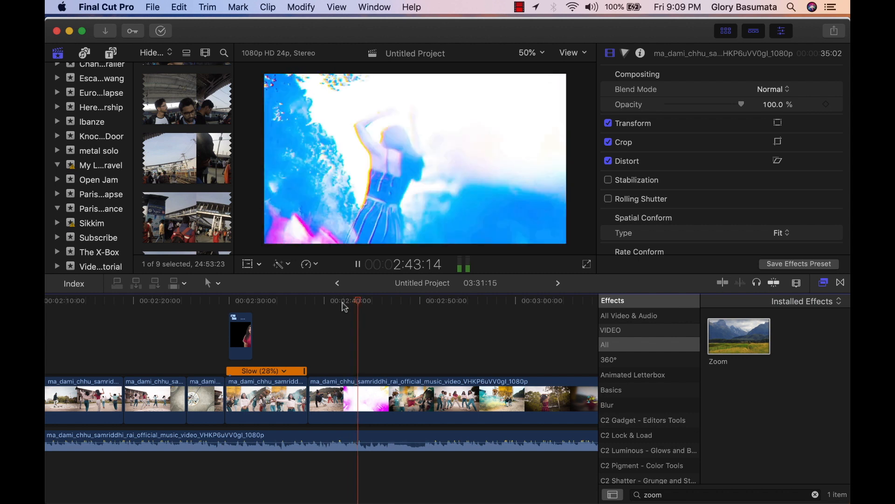
key("space")
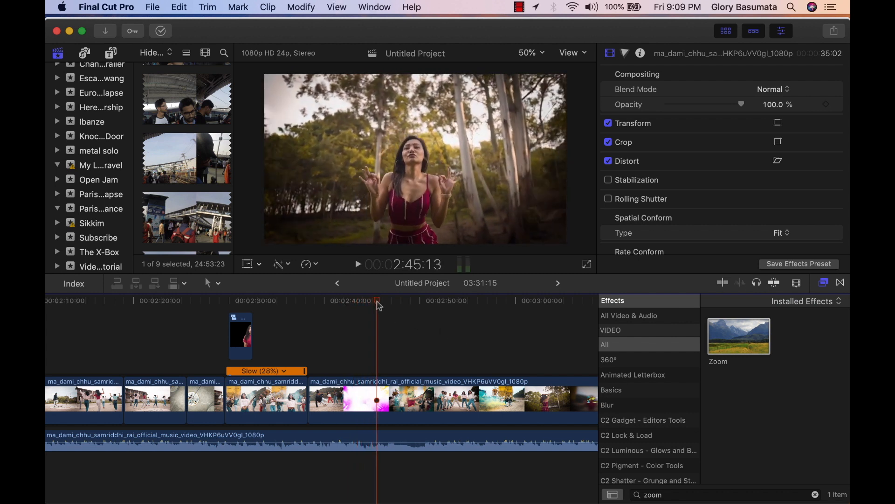
Step: Cut the purple-smoke clip at 2:42:01 and about 2:44:12, and delete the flash section between the cuts
left_click_drag(379, 305, 343, 301)
key("b")
left_click(343, 399)
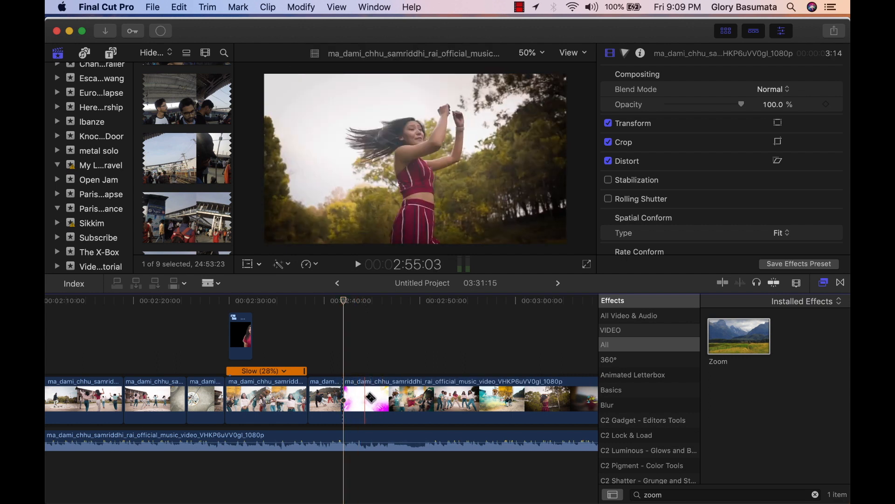
left_click(366, 399)
left_click(361, 404)
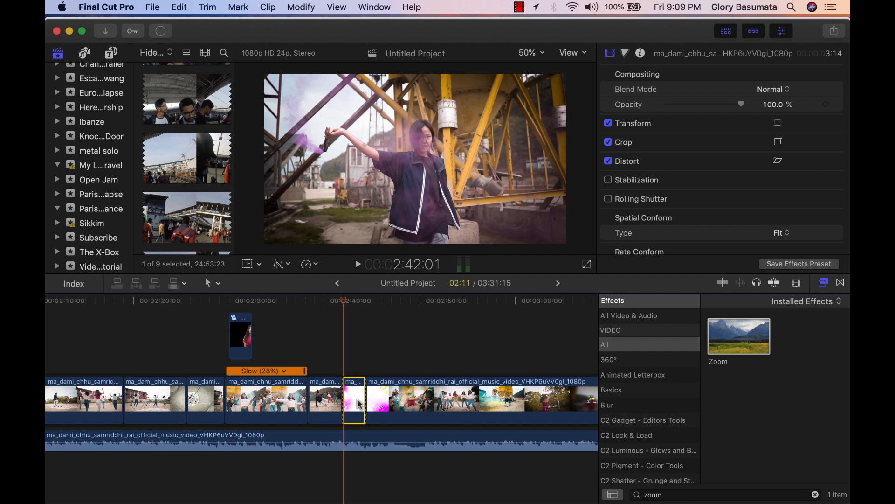
key("Delete")
Step: Play across the join between the purple-smoke and forest shots from 2:40:18
left_click(331, 356)
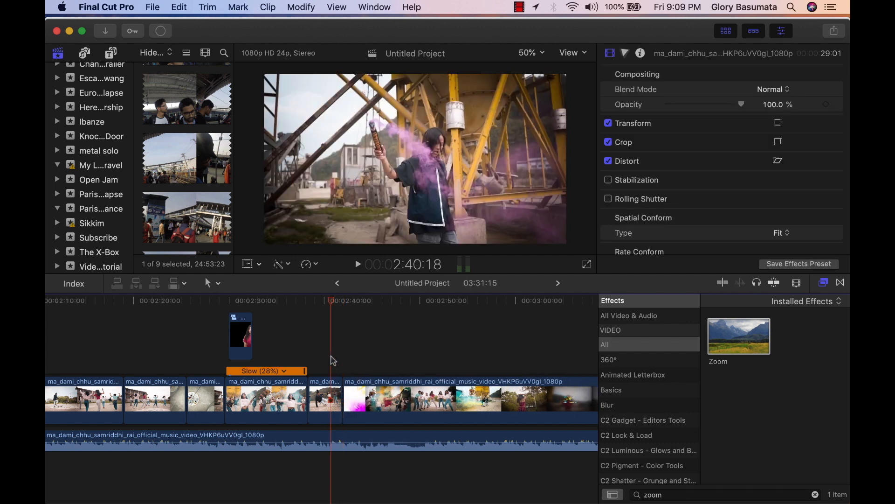
key("space")
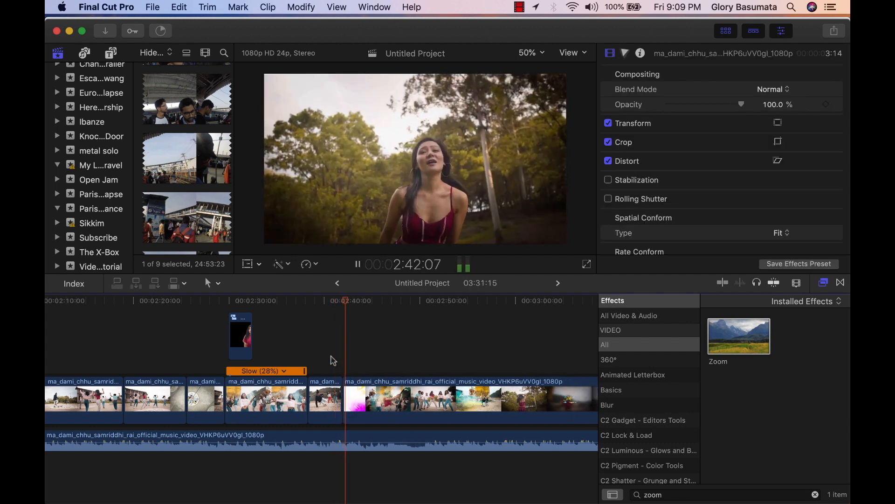
left_click(333, 360)
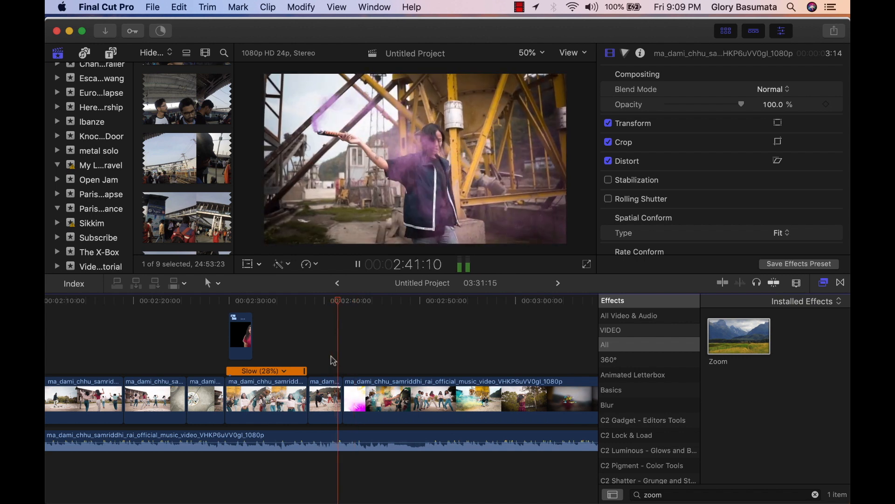
Step: Search the transitions for "flare" and add the Lens Flare transition at the join between the purple-smoke and forest shots
left_click(840, 285)
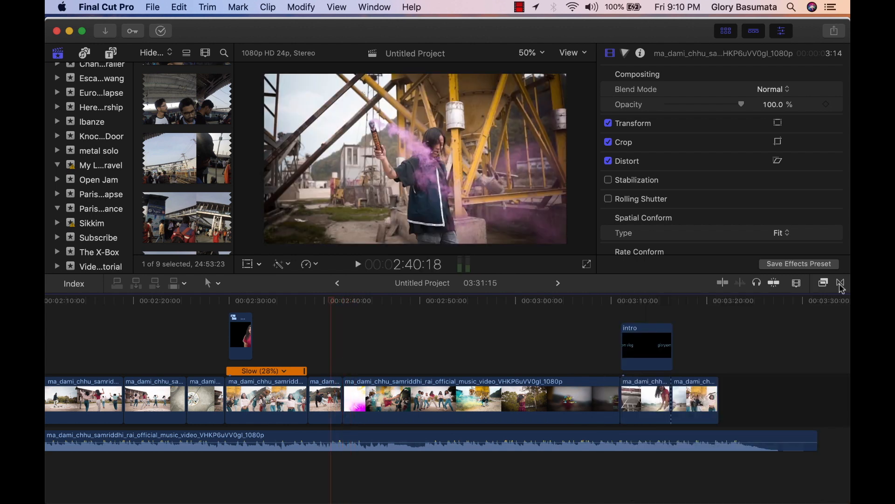
left_click(841, 284)
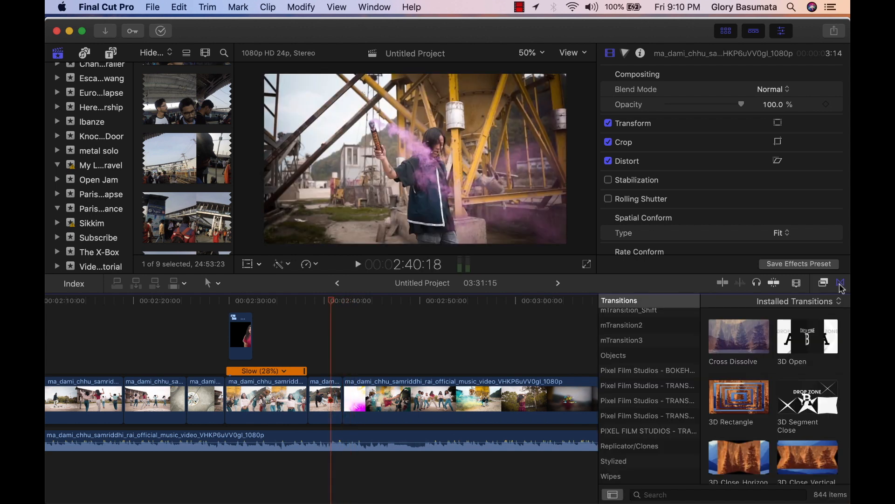
left_click(646, 496)
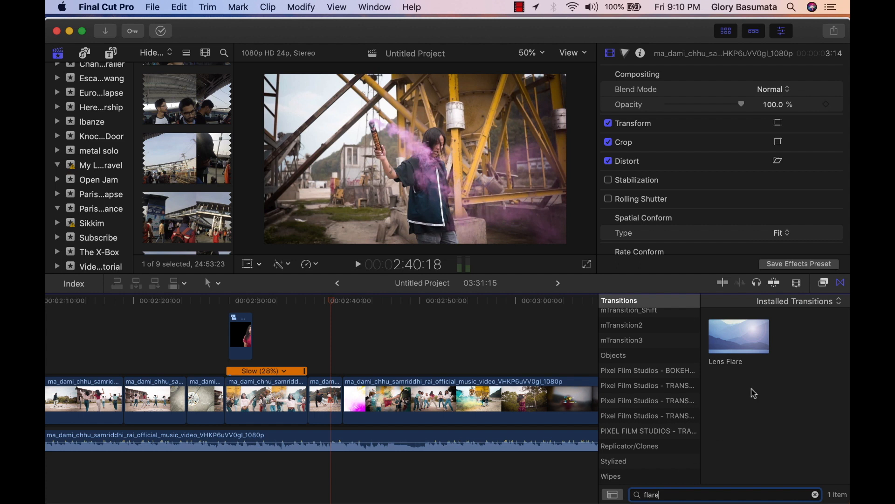
left_click_drag(748, 342, 345, 402)
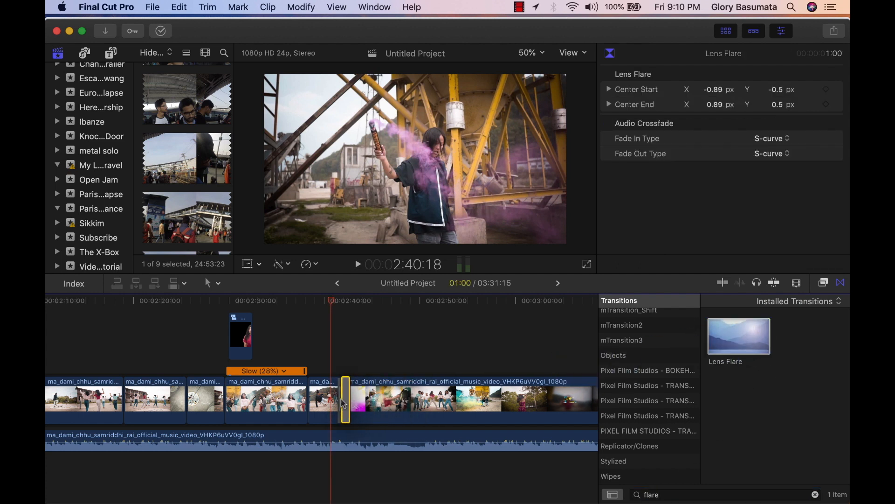
Step: Play the Lens Flare transition from 2:40:18 and replay it
key("space")
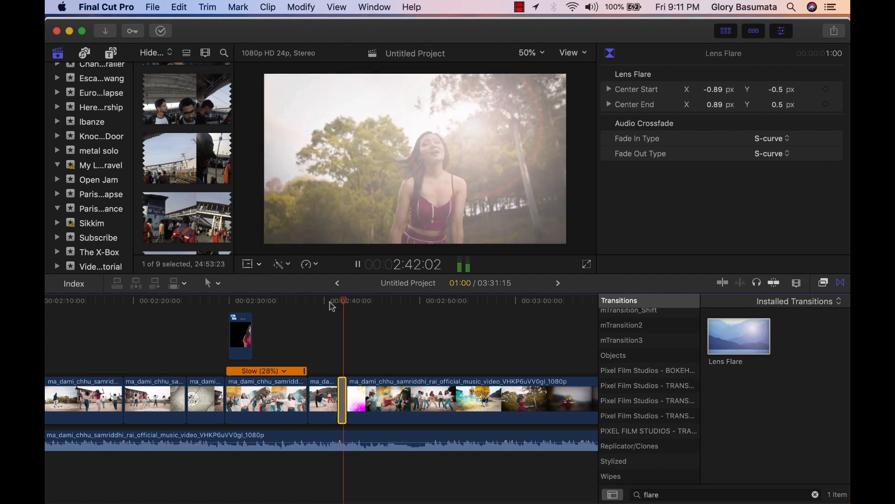
left_click(331, 304)
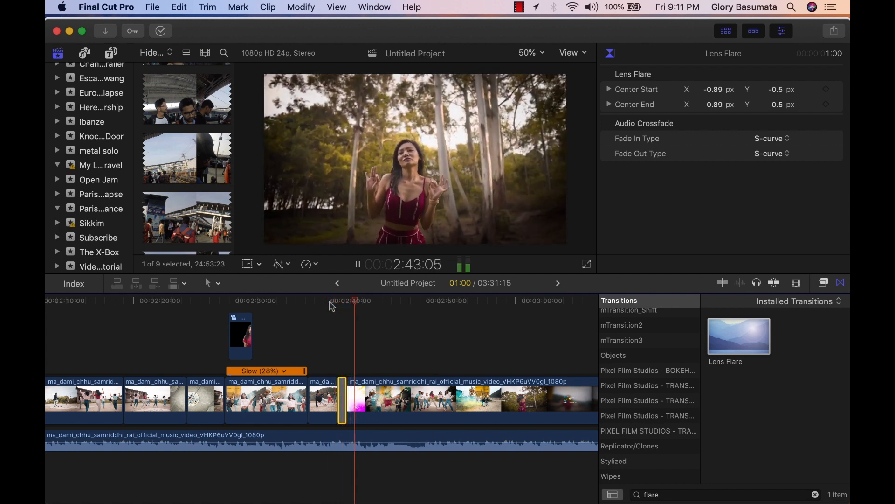
left_click(331, 305)
key("space")
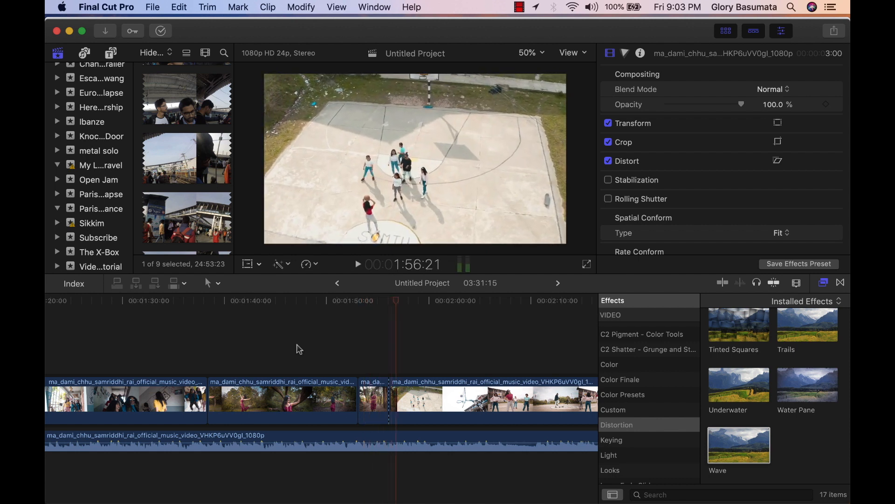
Step: Play the forest-to-basketball-court transition from 1:53:17 to about 1:56:17
left_click(368, 302)
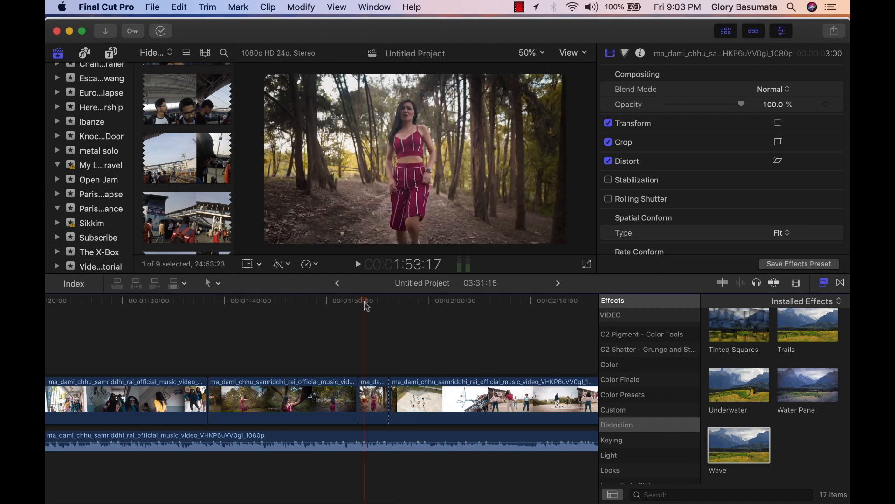
key("space")
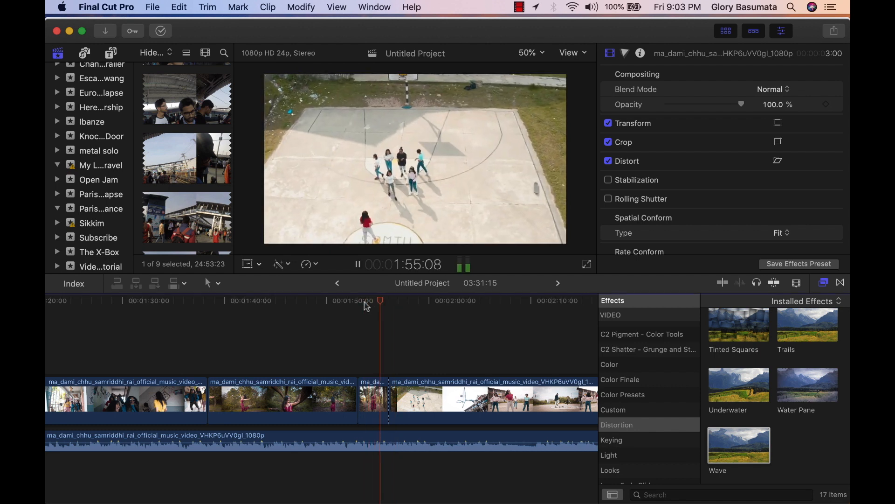
key("space")
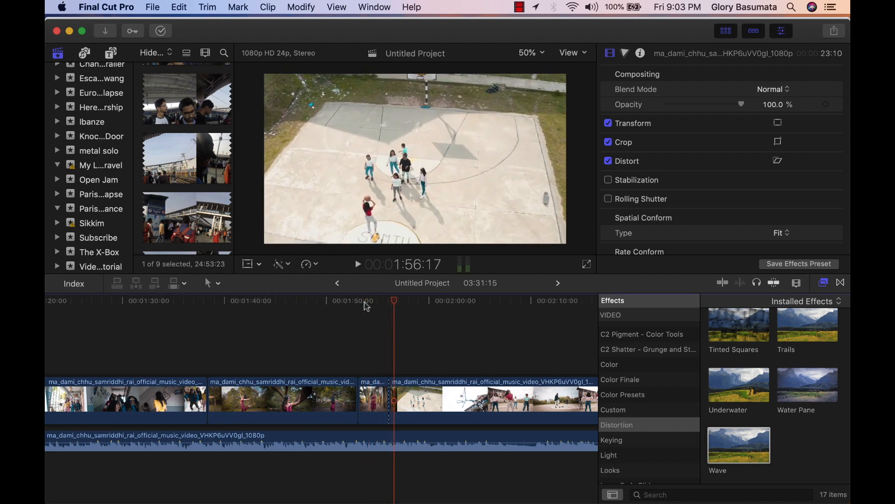
Step: Find the camera-grab moment frame by frame, cut at 1:54:11 and shortly after it, and delete the short piece between the cuts
left_click(368, 302)
key("Right")
key("Right")
key("Right")
key("Right")
key("Right")
key("Right")
key("Right")
key("Right")
key("Right")
key("Right")
key("Right")
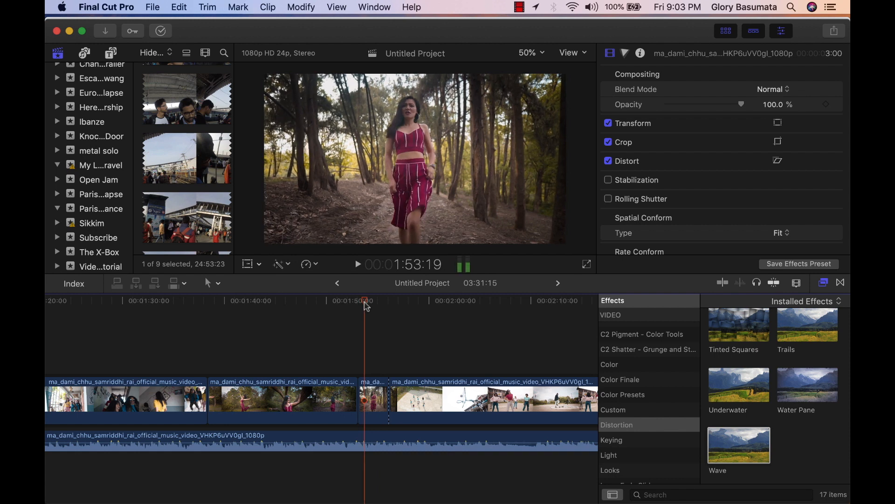
key("Right")
key("Right")
key("Right")
key("Right")
key("Right")
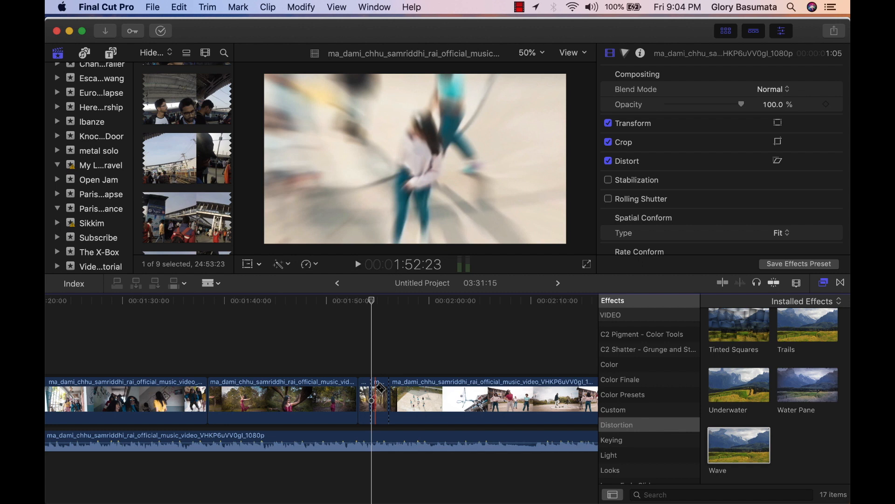
left_click(375, 387)
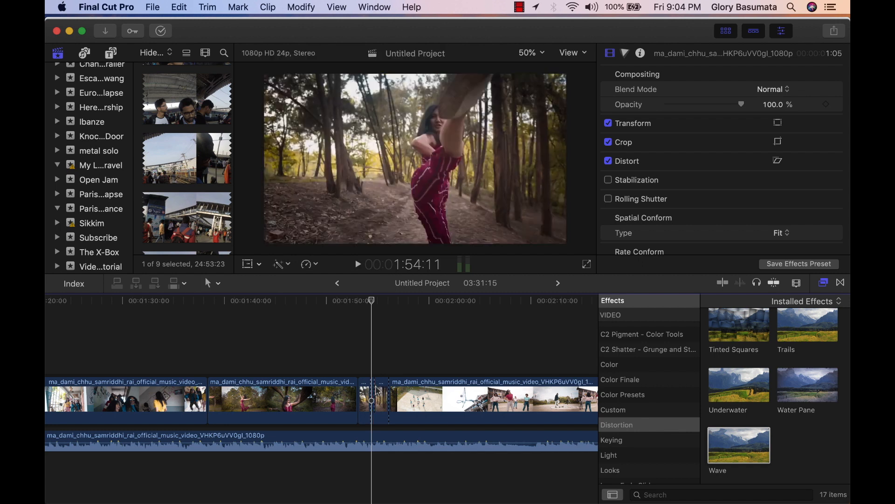
left_click(373, 396)
key("Delete")
Step: Search the effects for "zoom" and apply the Zoom effect to the short court piece after the forest cut
left_click(659, 495)
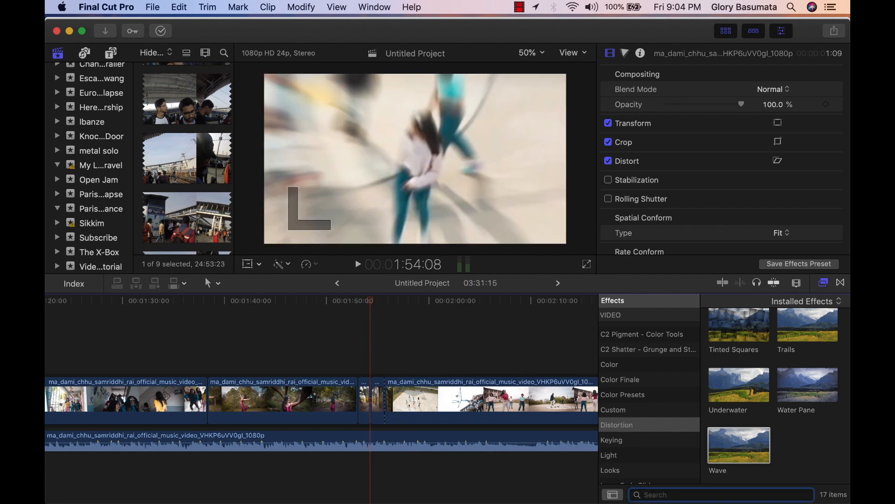
type("zoom")
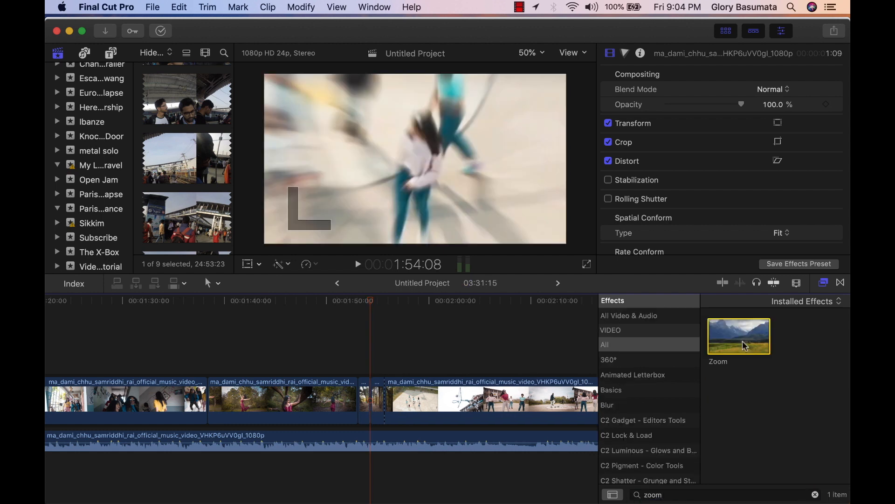
left_click_drag(739, 336, 373, 409)
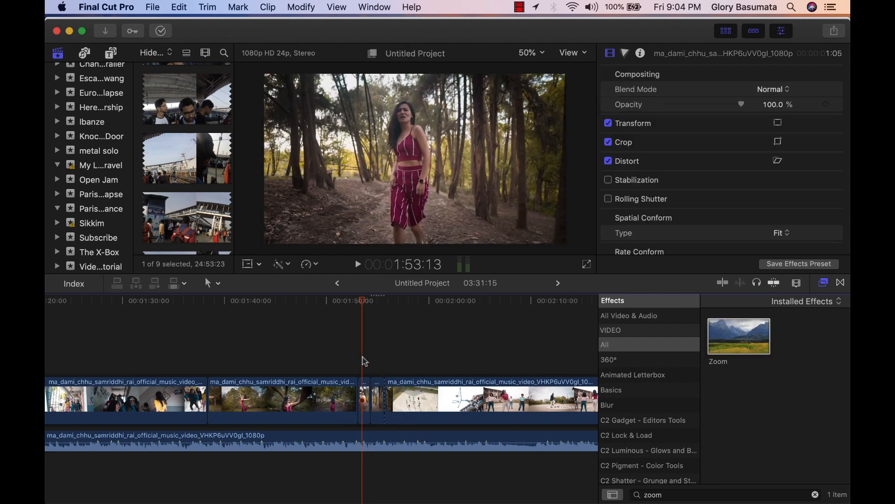
Step: Play the zoom-blurred forest-to-court transition from 1:53:13 and replay it
key("space")
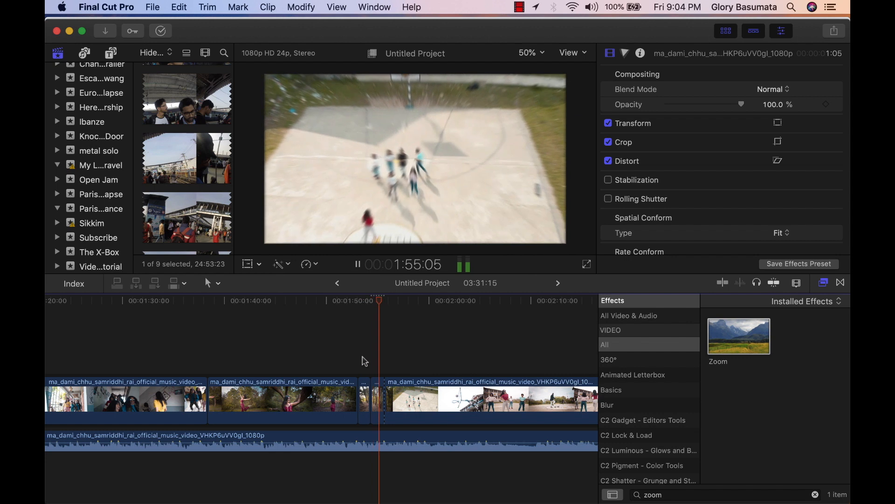
key("space")
key("space")
left_click(362, 357)
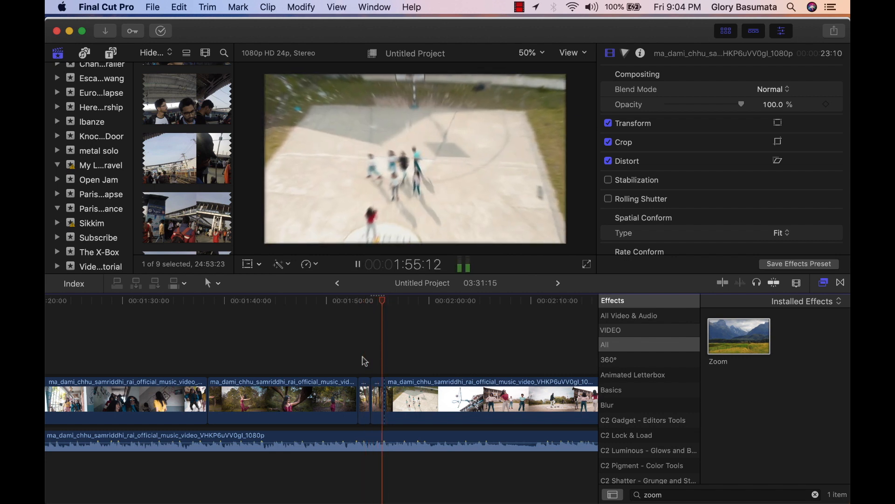
key("space")
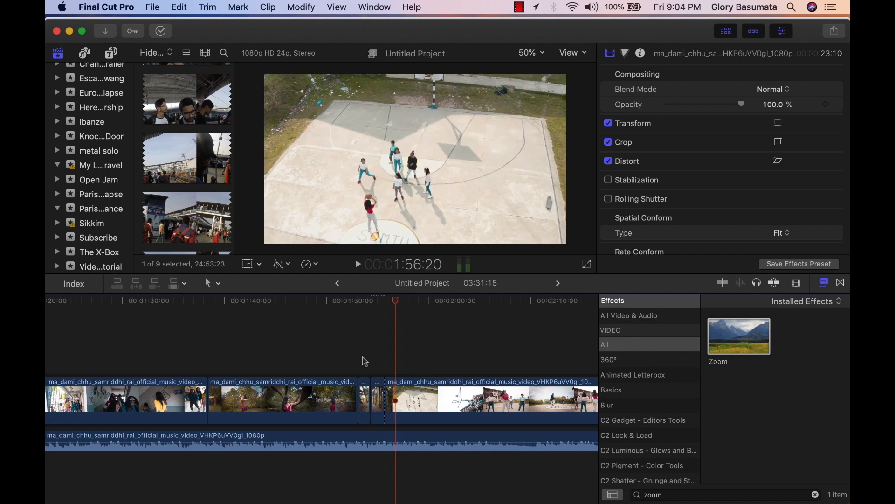
Step: Inspect the Zoom effect settings of the short court piece and replay the transition from just before it
left_click(379, 394)
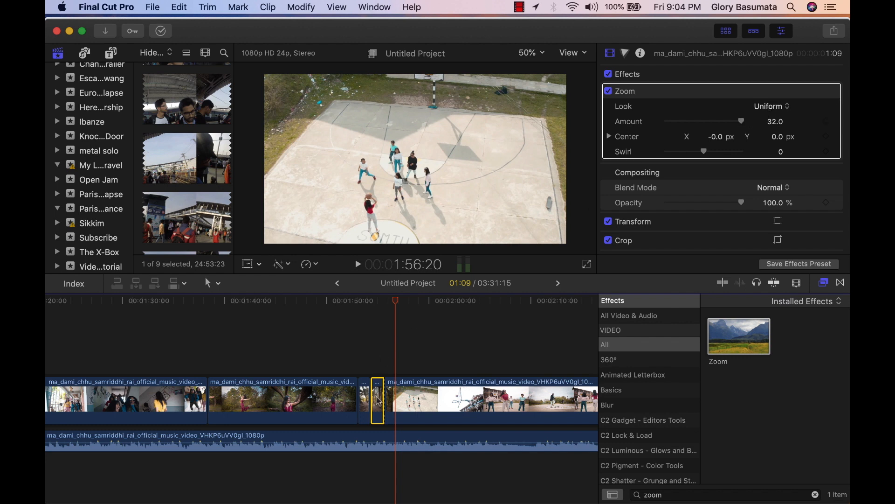
key("super+equal")
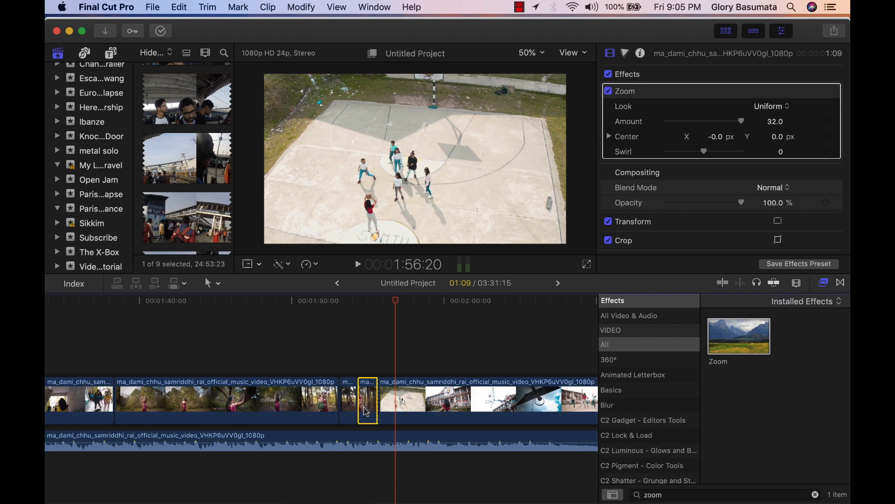
left_click(356, 359)
key("space")
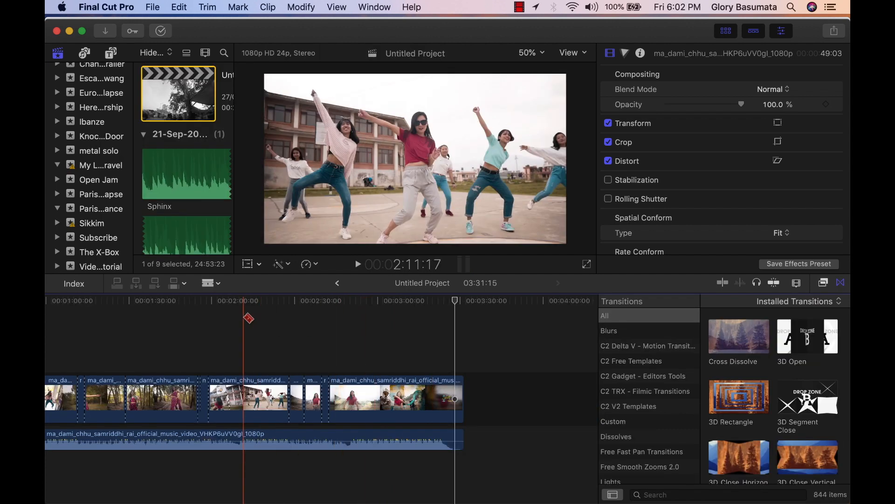
Step: Play the group dance shot from 2:11:17 to about 2:12:20, and return to the start of the timeline
scroll(248, 318, "left", 10)
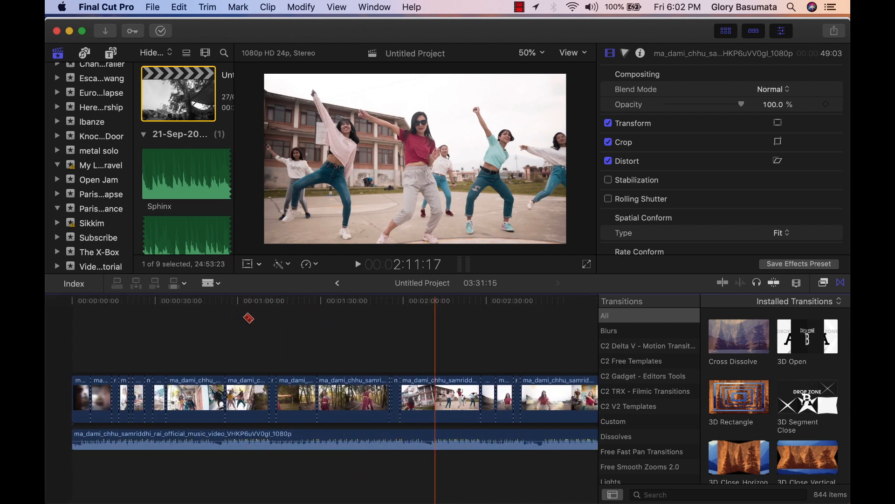
key("space")
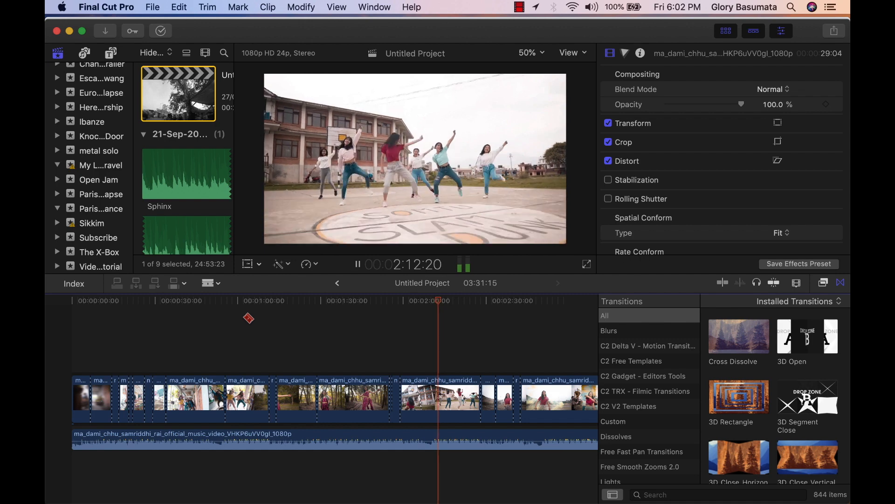
key("space")
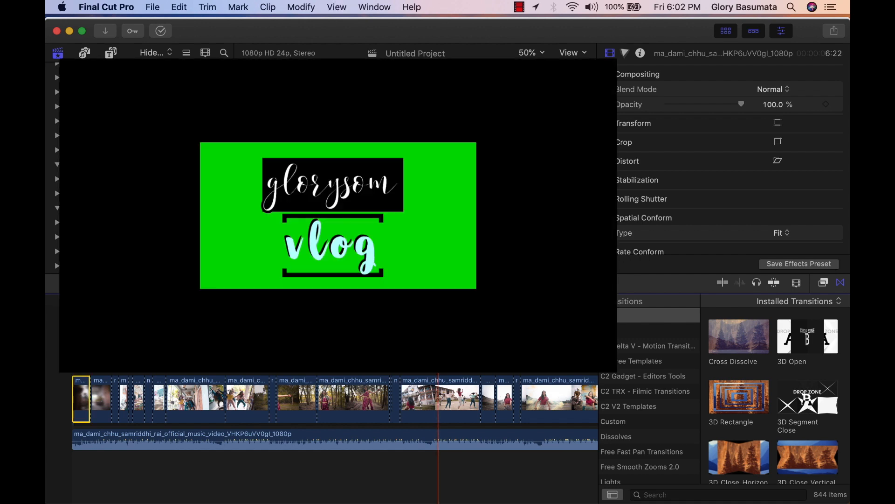
left_click(72, 350)
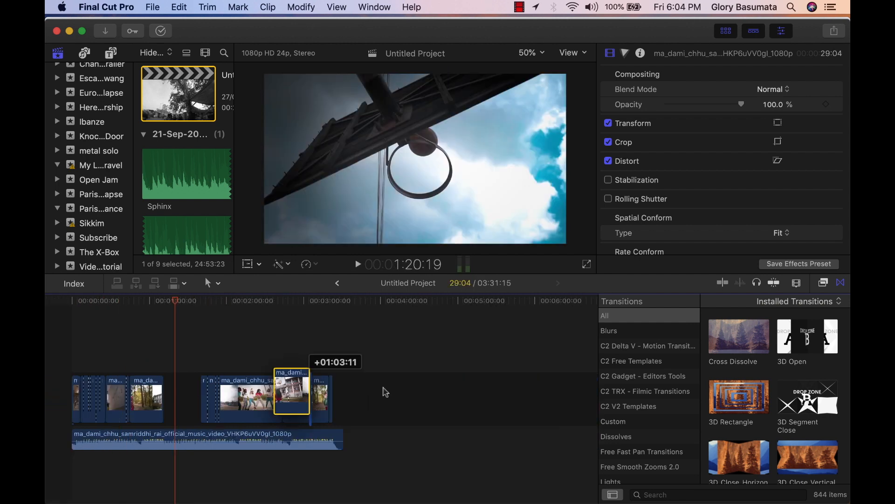
Step: Move the 29:04 clip and the 49:03 group-dance clip to the end of the timeline
left_click_drag(385, 391, 367, 396)
key("space")
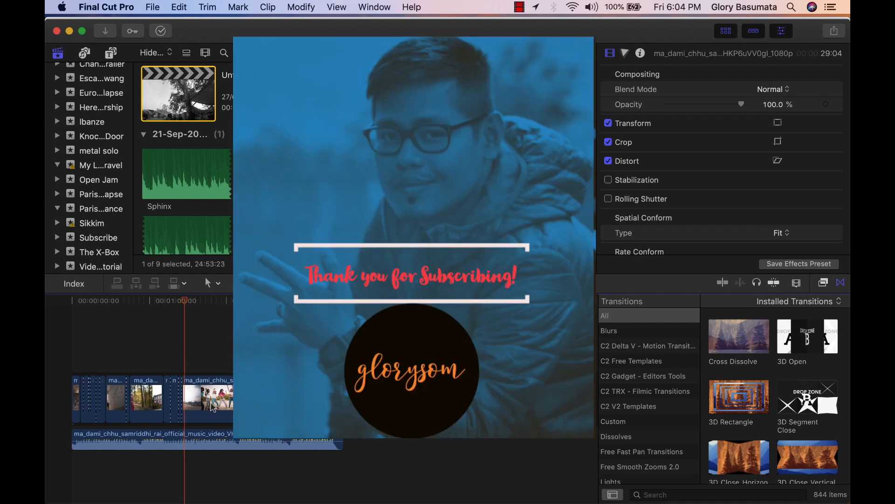
key("super+z")
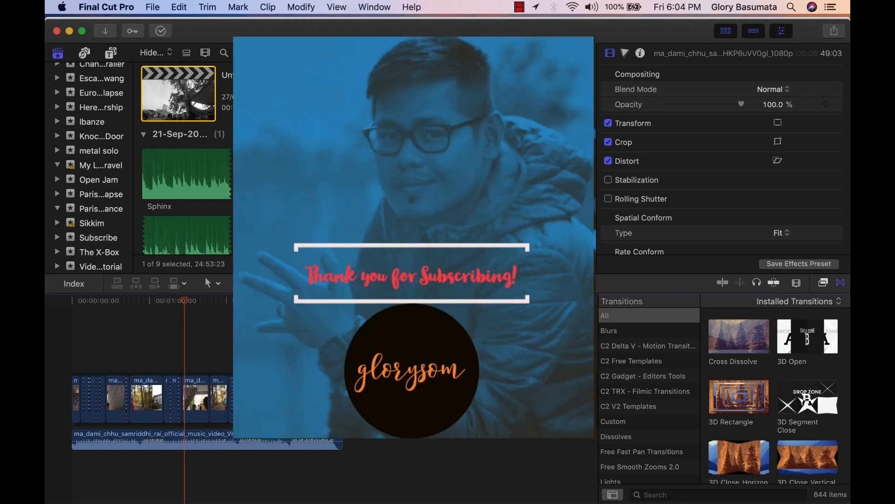
left_click(204, 364)
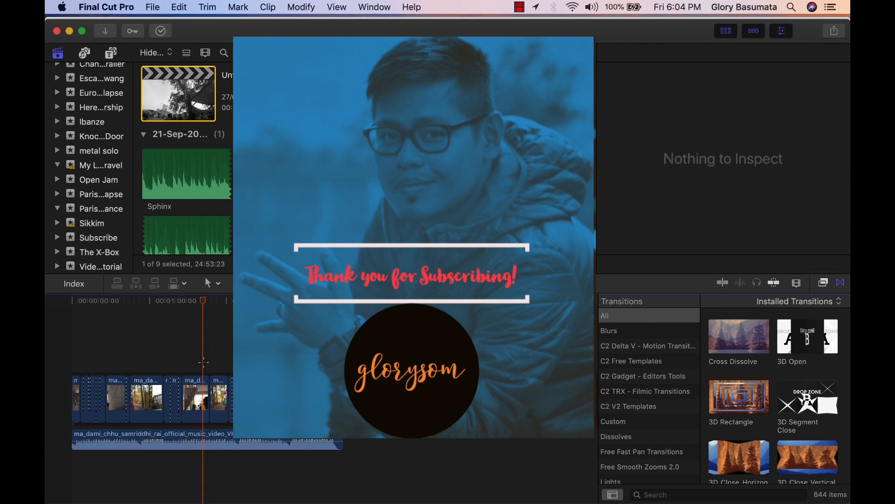
left_click(227, 368)
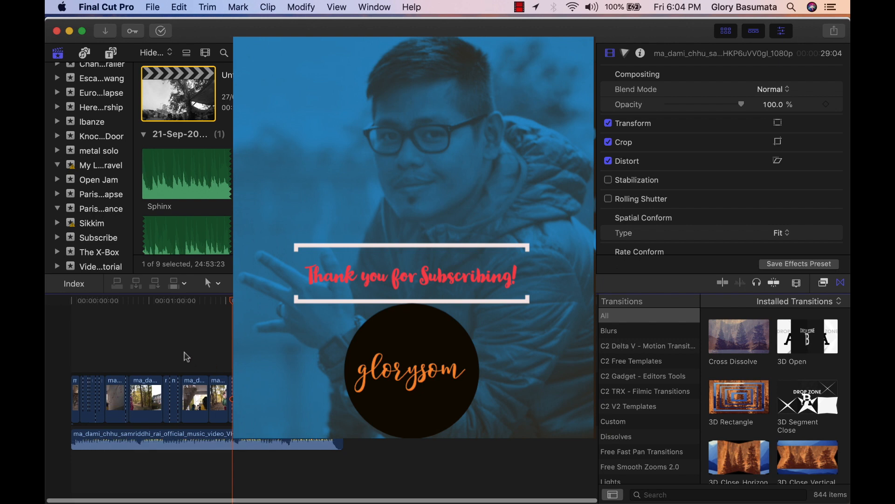
key("super+equal")
key("super+equal")
key("super+equal")
scroll(187, 357, "left", 10)
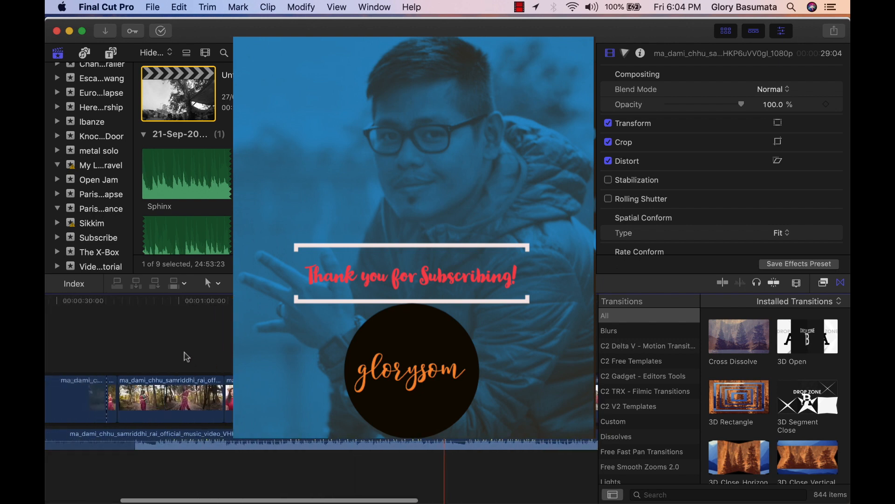